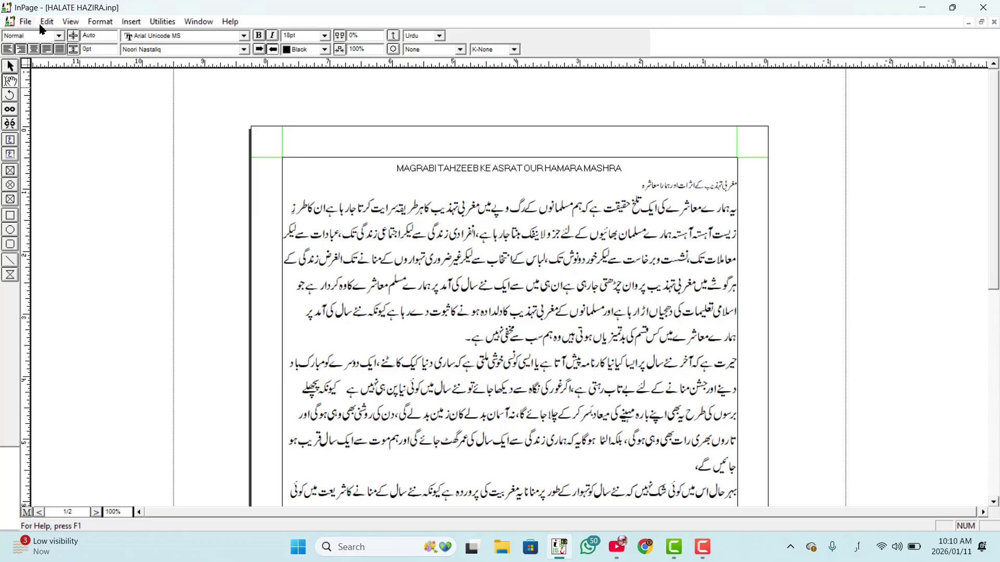
click(25, 21)
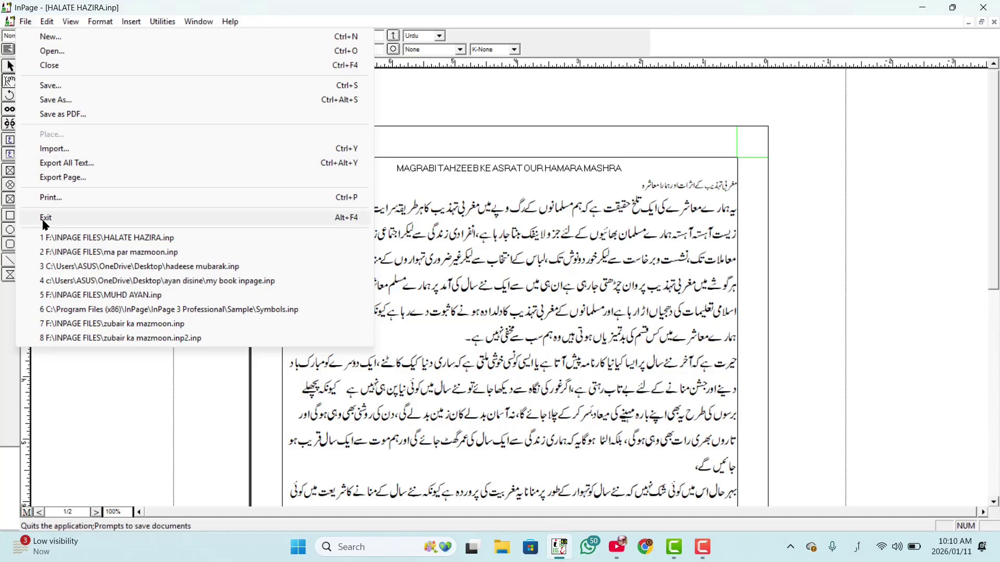
click(20, 25)
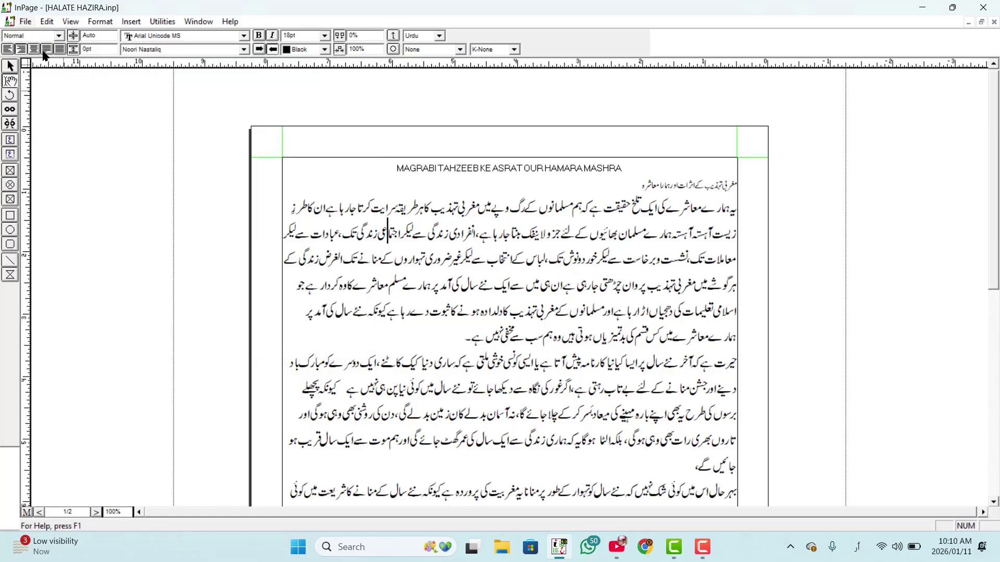
click(32, 25)
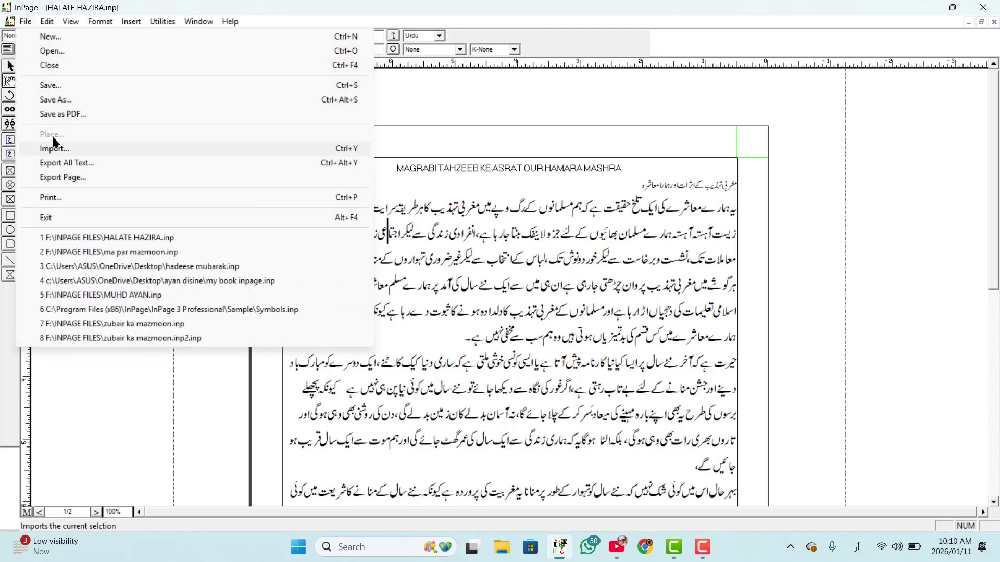
click(425, 102)
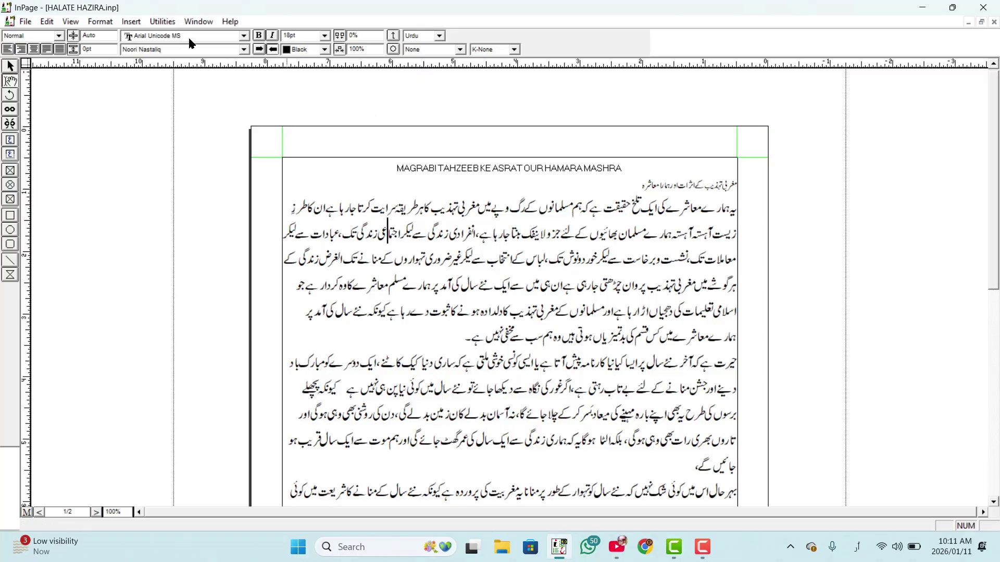
Step: Switch to YouTube, subscribe to the ayancomputers Kairana channel and set its notifications to All
click(922, 7)
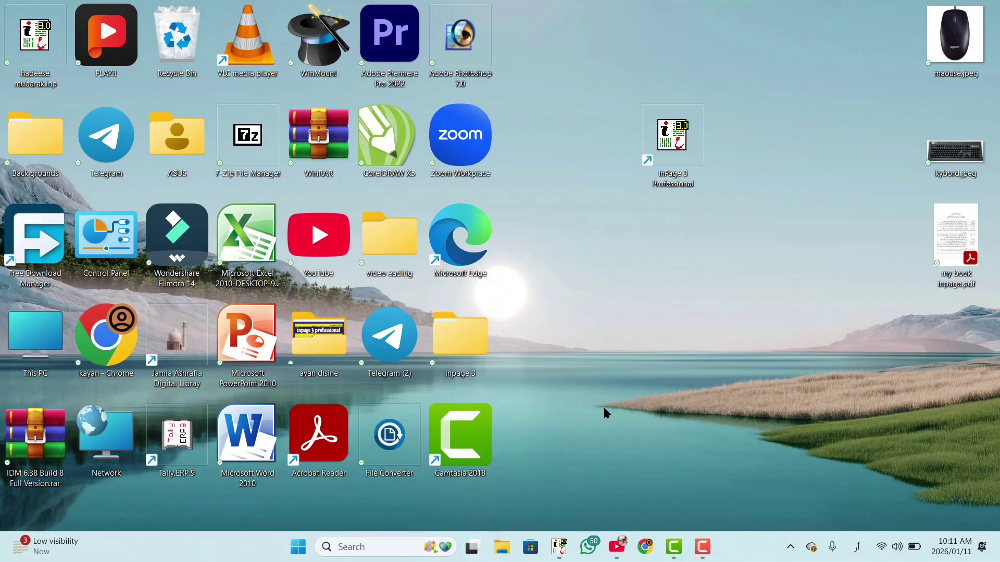
mouse_move(619, 548)
click(615, 504)
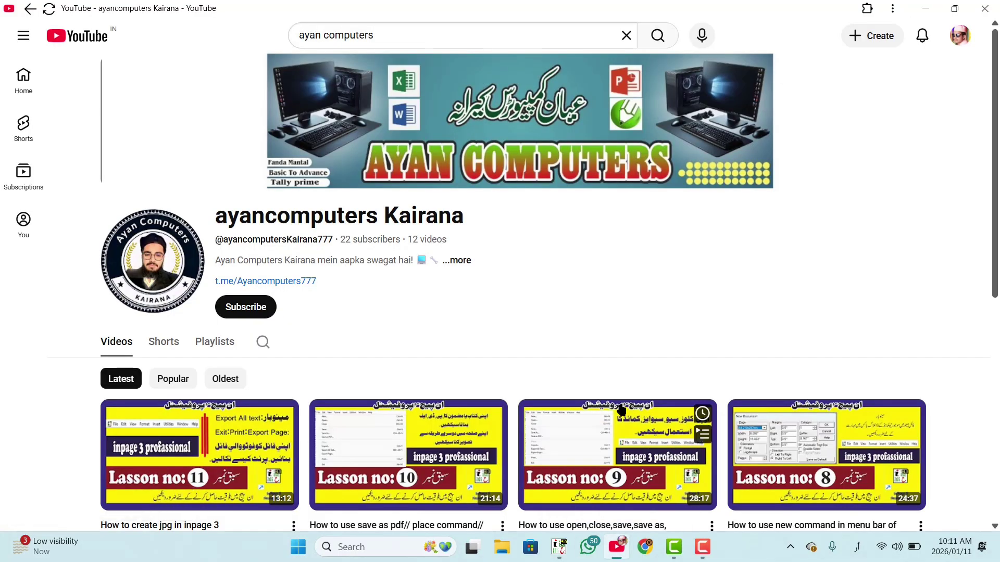
click(229, 311)
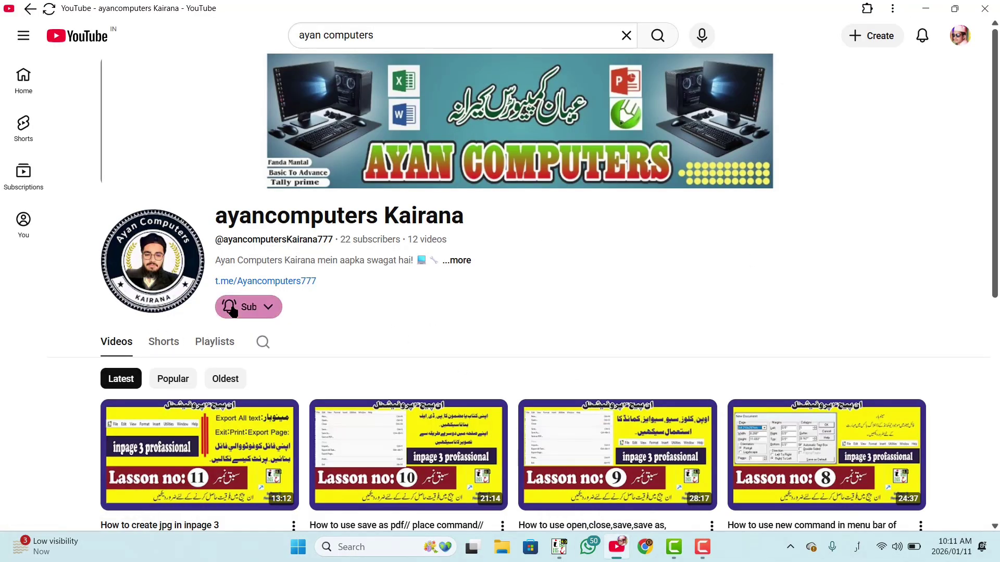
click(235, 310)
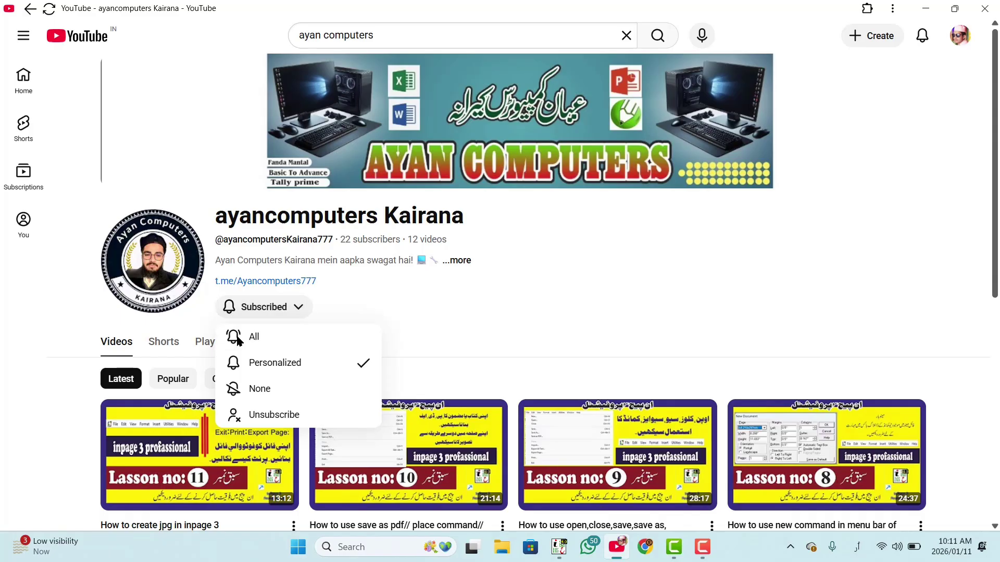
click(268, 339)
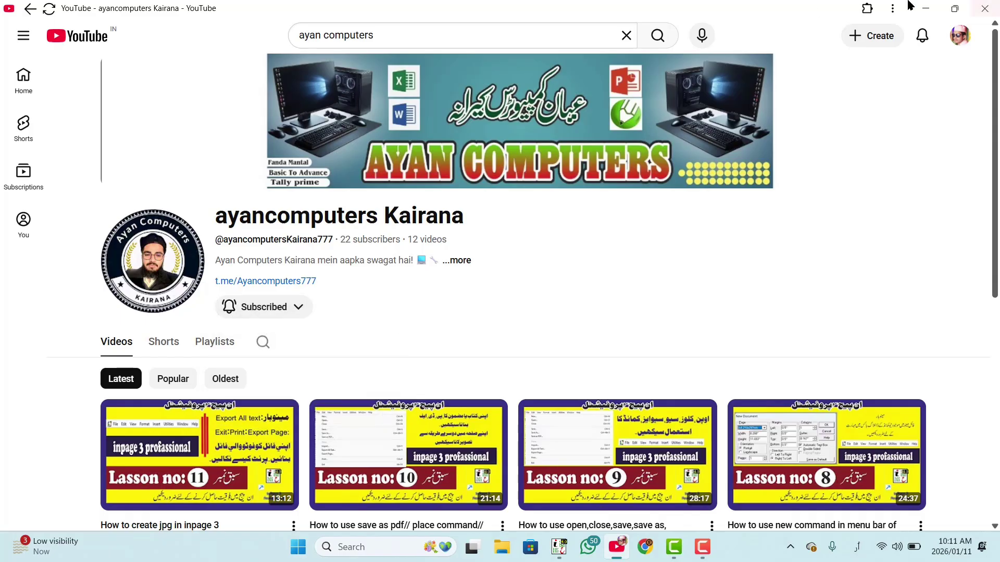
click(927, 6)
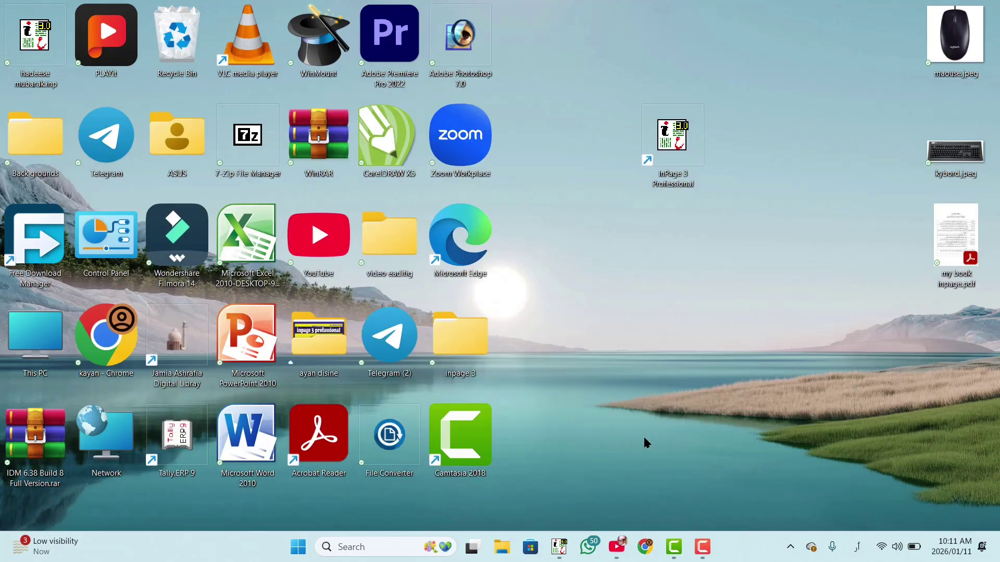
Step: Return to InPage, go to page 2 and compare the options offered for its text and for the picture box using the text tool
click(559, 547)
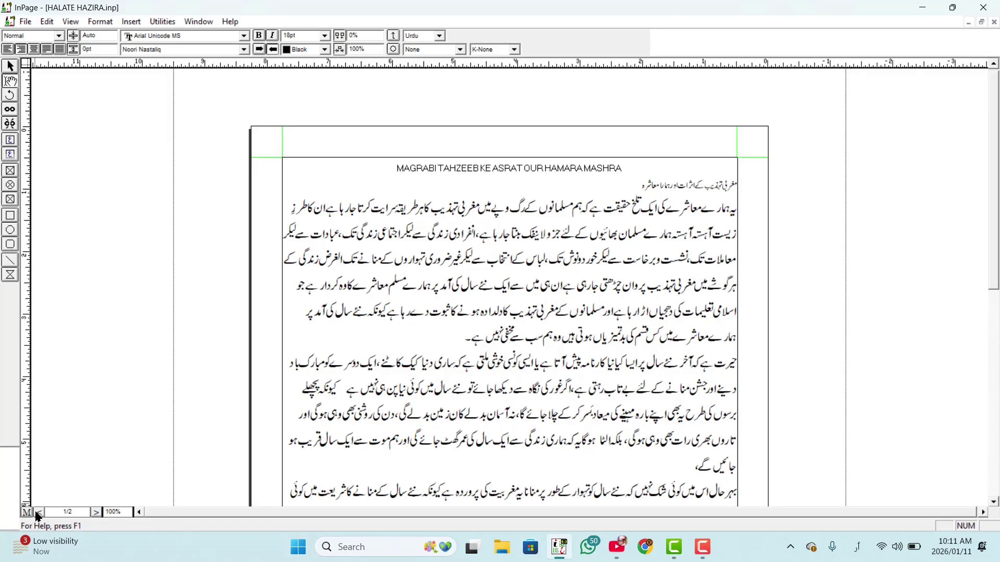
click(39, 513)
scroll(484, 306, down, 5)
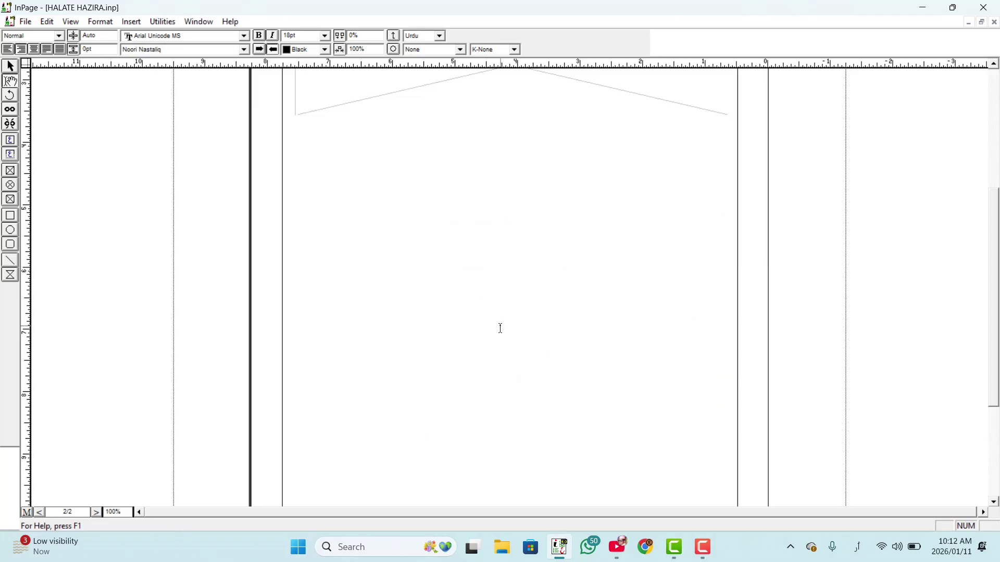
scroll(501, 329, up, 4)
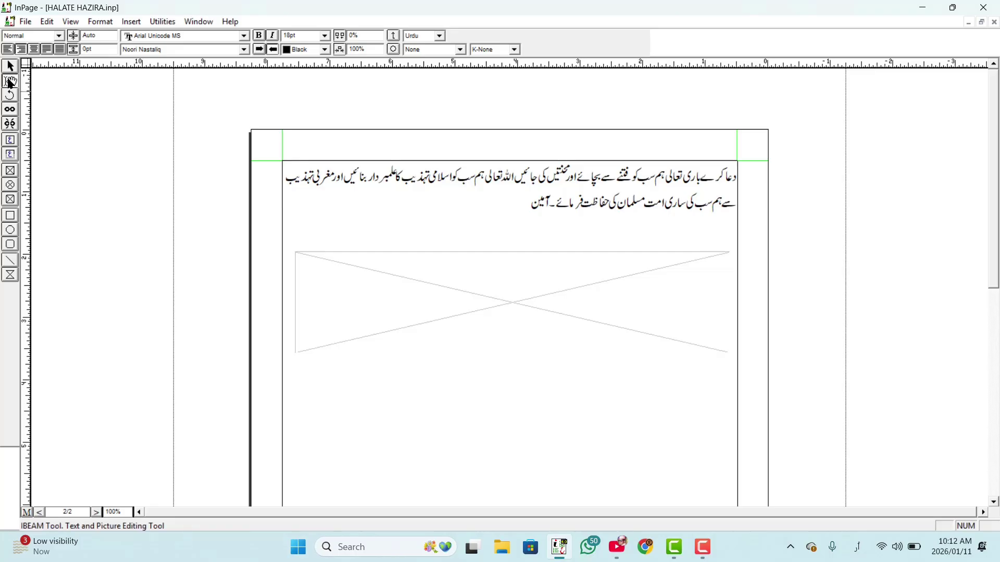
click(341, 175)
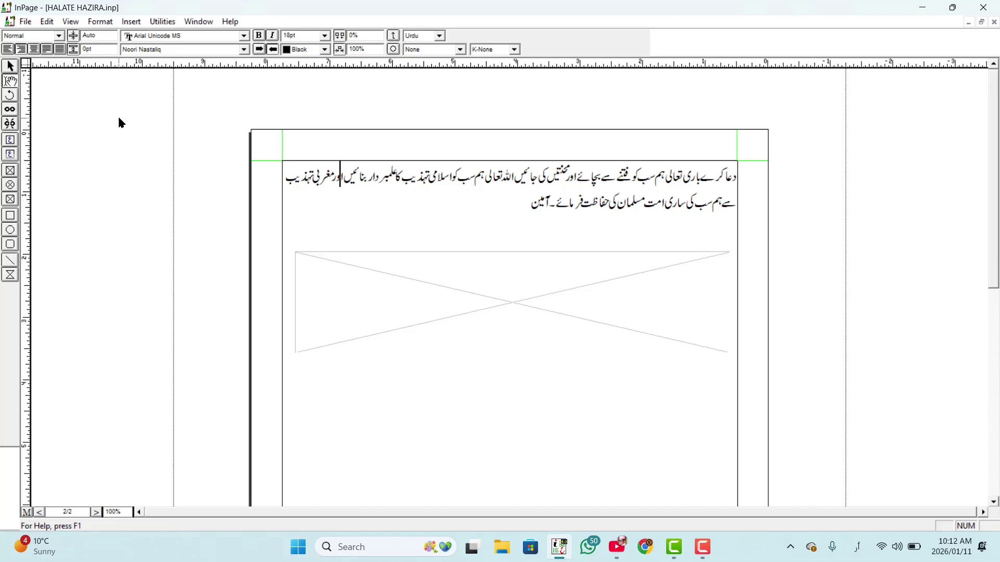
click(487, 311)
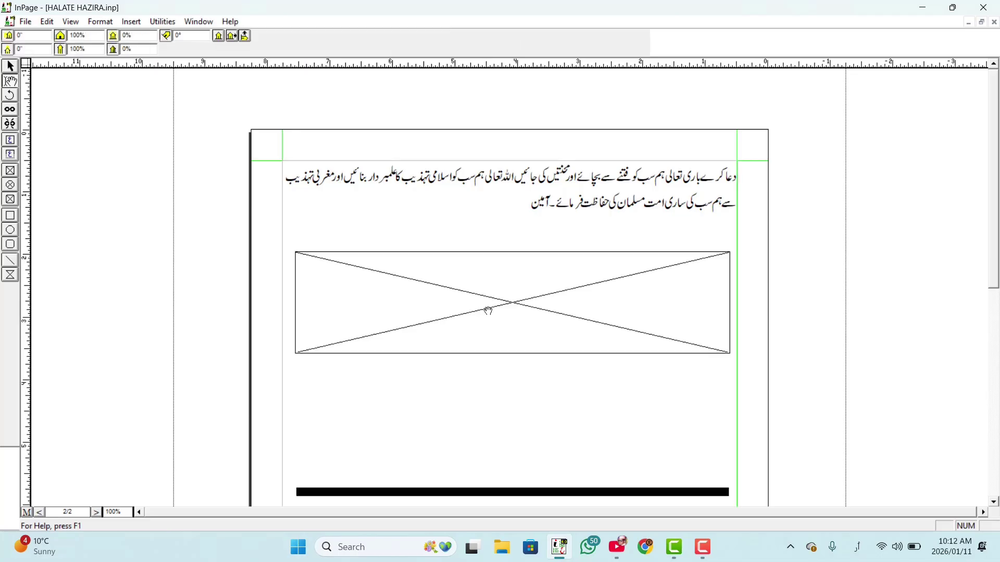
scroll(487, 311, down, 3)
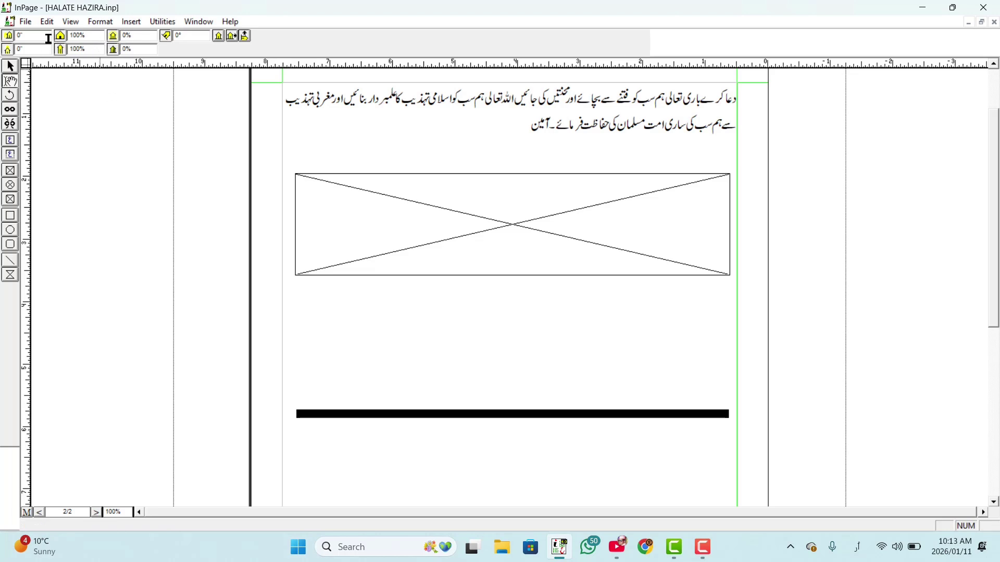
click(436, 96)
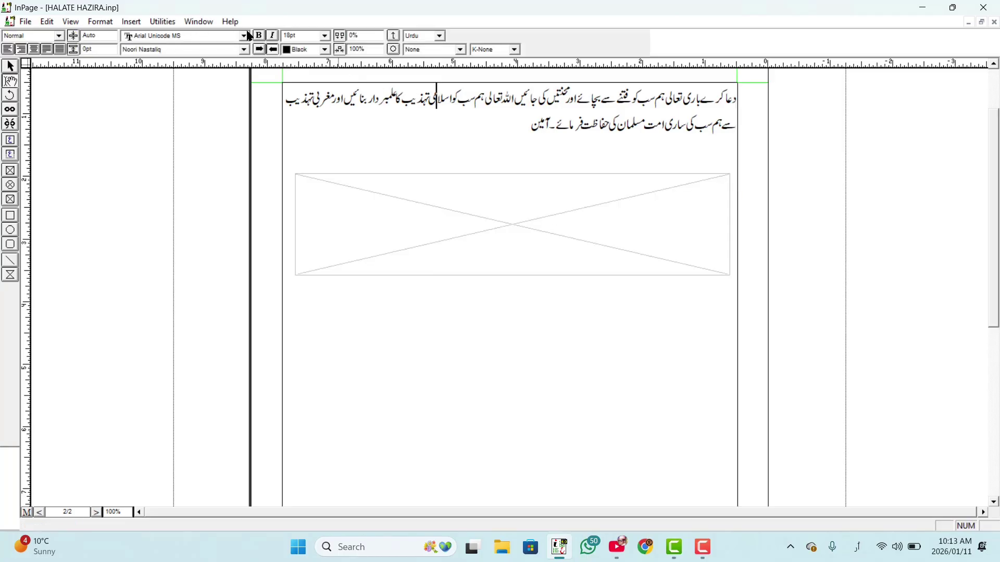
click(456, 217)
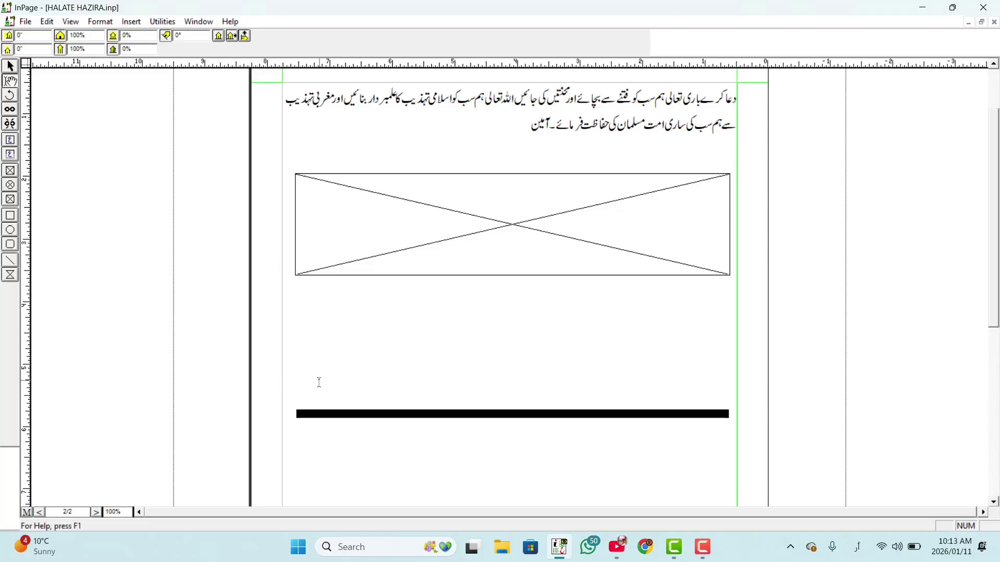
Step: Select the thick black line and the gray rectangle on page 2 with the arrow tool to examine their properties
click(11, 66)
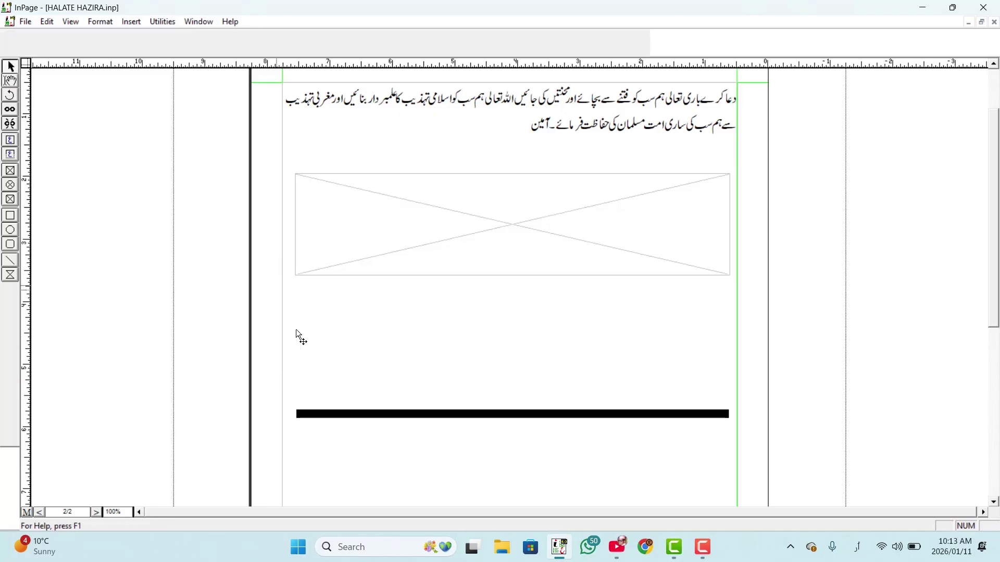
click(318, 414)
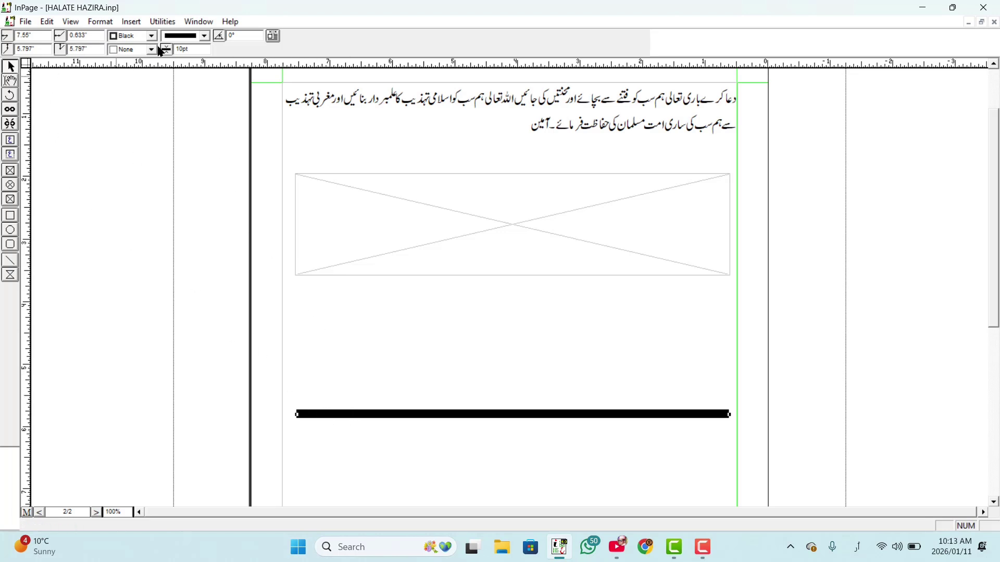
click(343, 328)
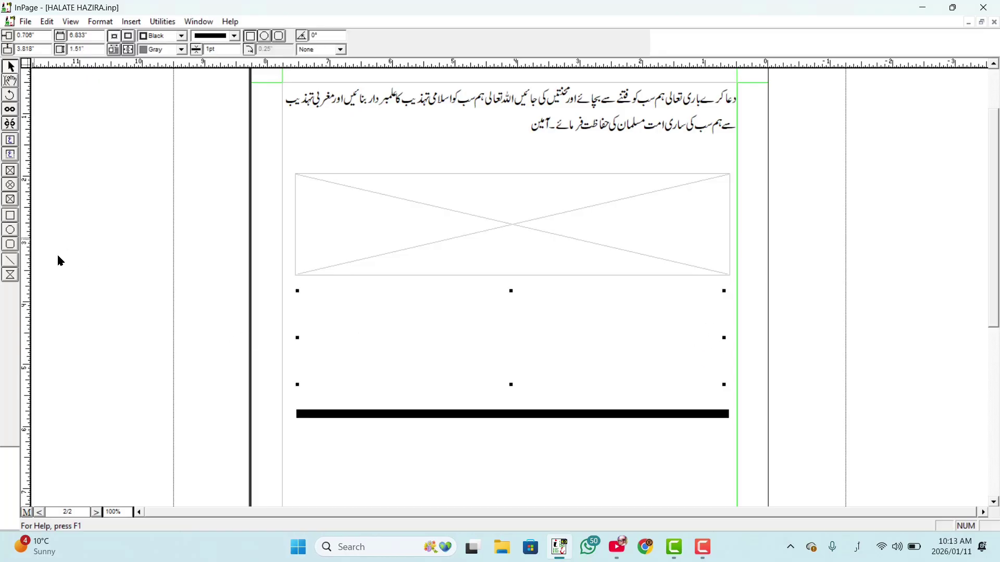
key(Down)
key(Up)
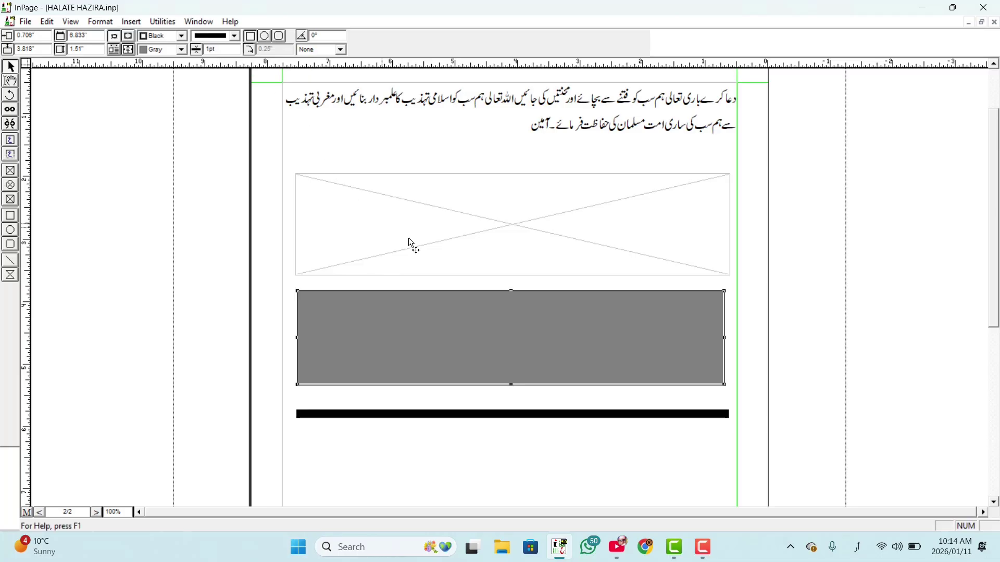
Step: Activate the text editing tool and place the cursor in the first line of text on page 2
click(12, 82)
scroll(433, 174, up, 2)
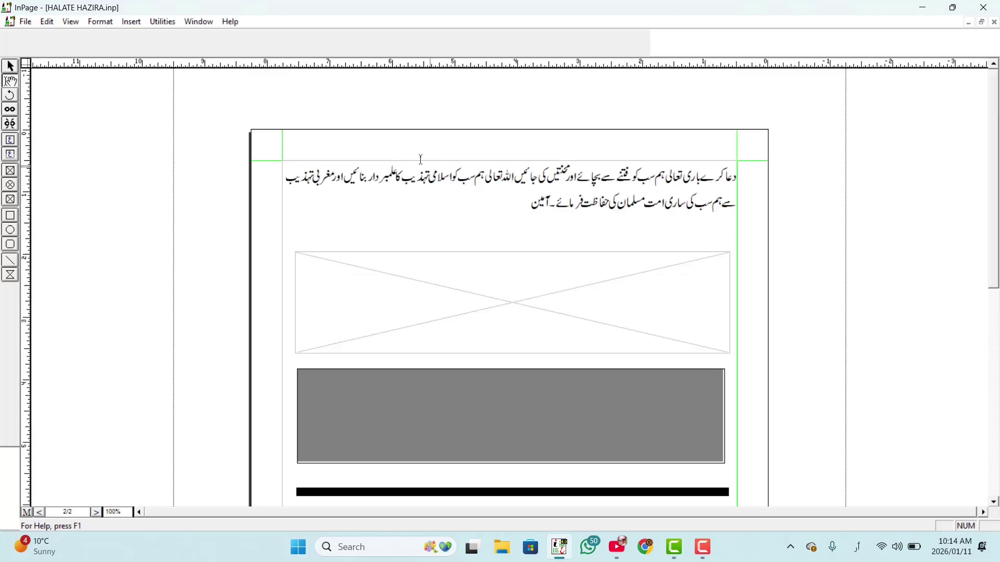
click(411, 179)
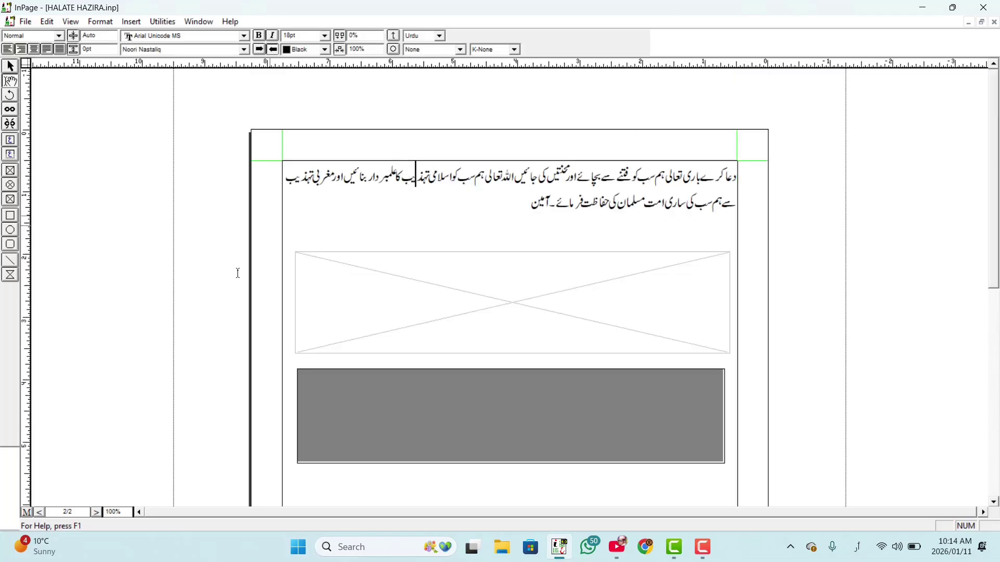
Step: Go to page 1, enlarge the view to 200% and examine the uneven line endings of the Urdu paragraphs
click(97, 512)
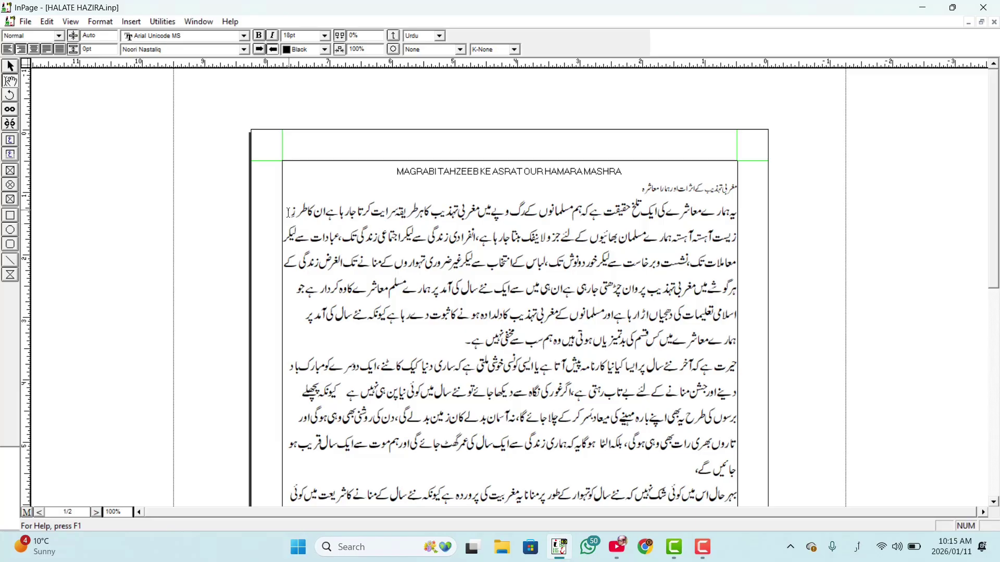
key(ctrl+2)
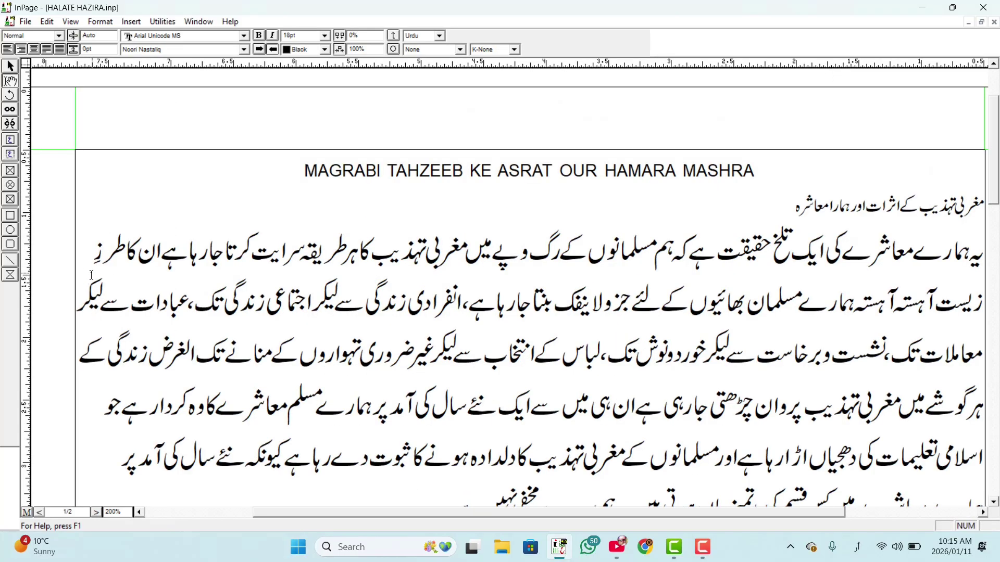
scroll(95, 278, down, 3)
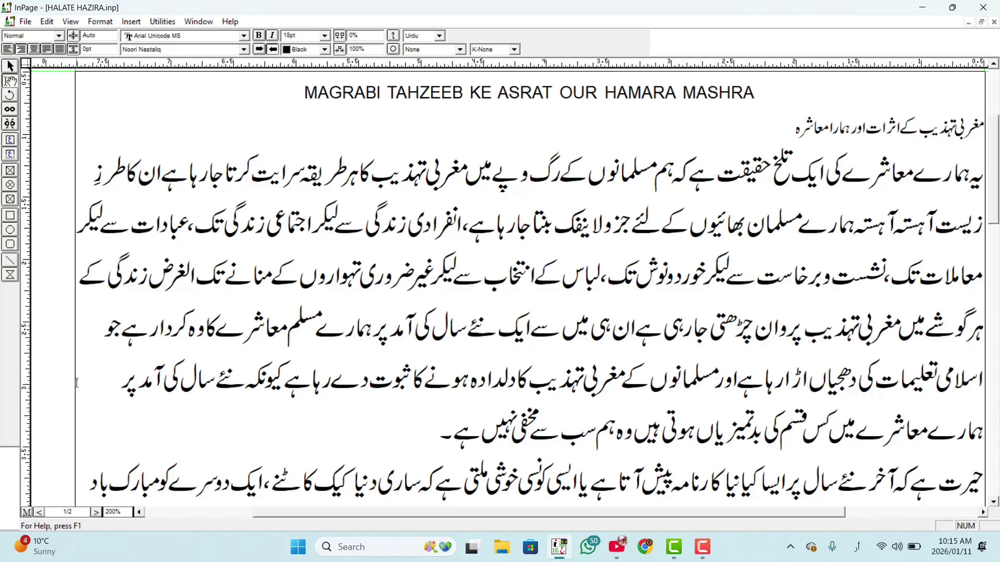
scroll(97, 373, down, 6)
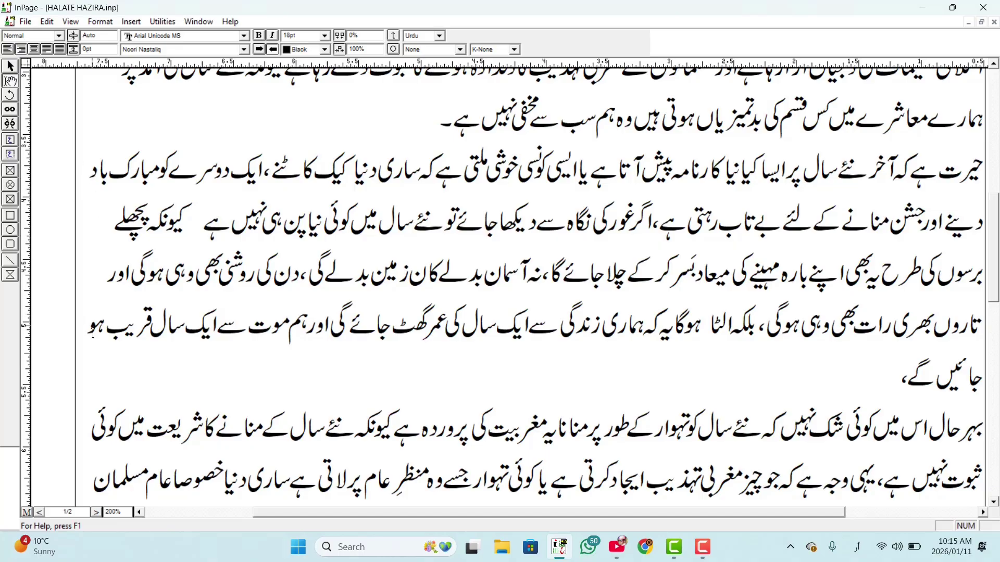
scroll(93, 333, down, 6)
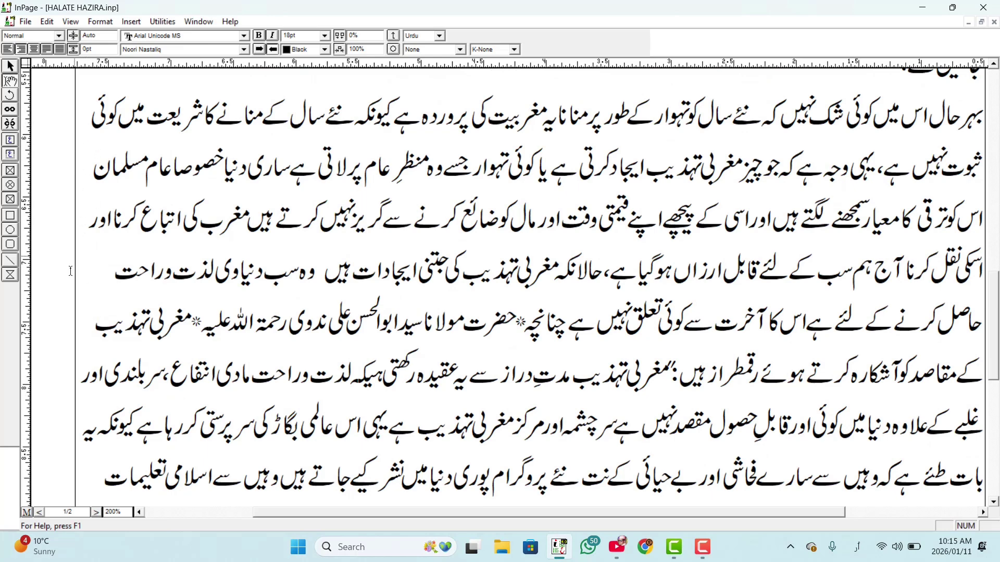
scroll(80, 255, up, 7)
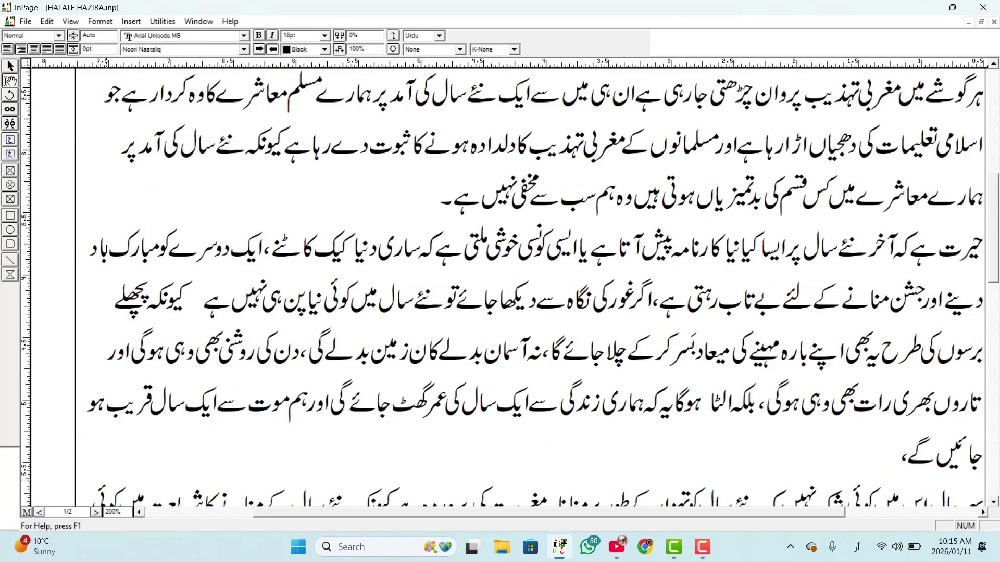
scroll(106, 249, up, 4)
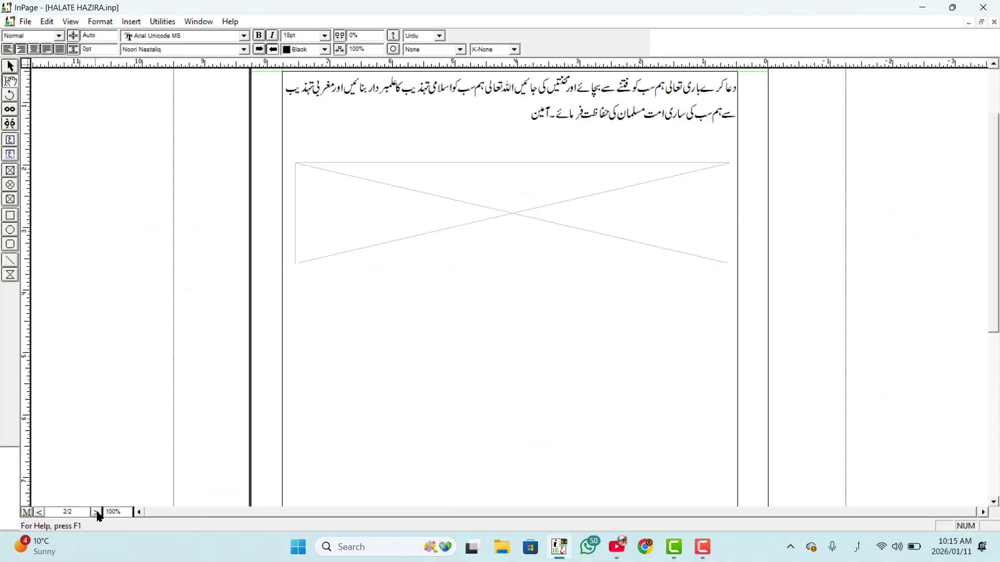
Step: Justify the first body paragraph below the Urdu subheading on page 1
click(40, 513)
scroll(612, 326, up, 2)
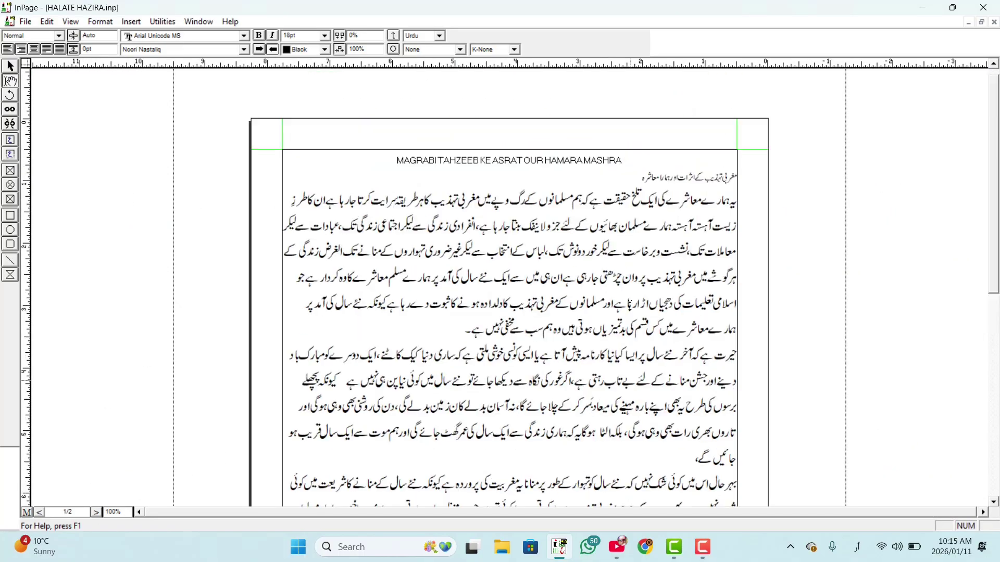
click(734, 202)
drag(735, 202, 466, 342)
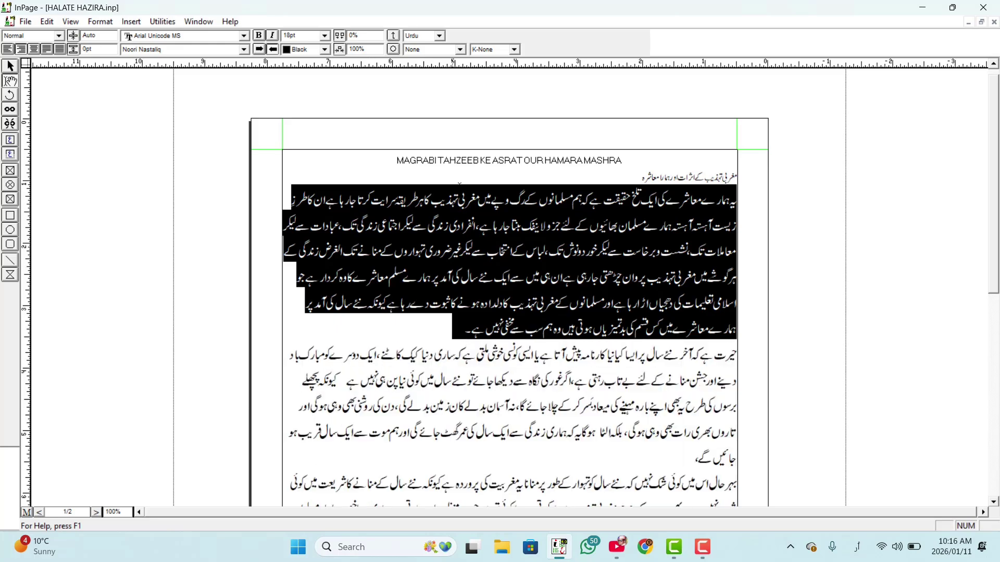
click(45, 51)
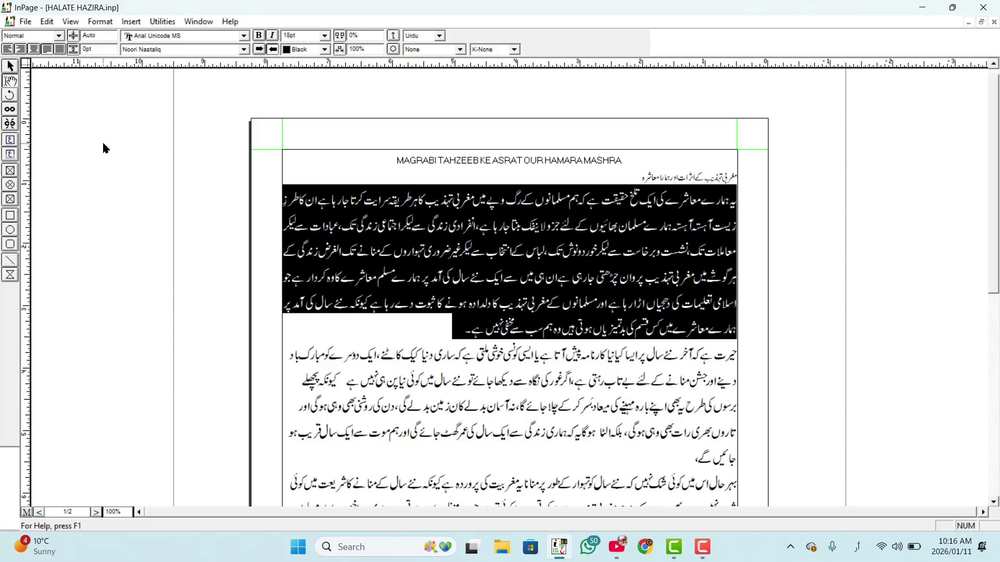
click(408, 300)
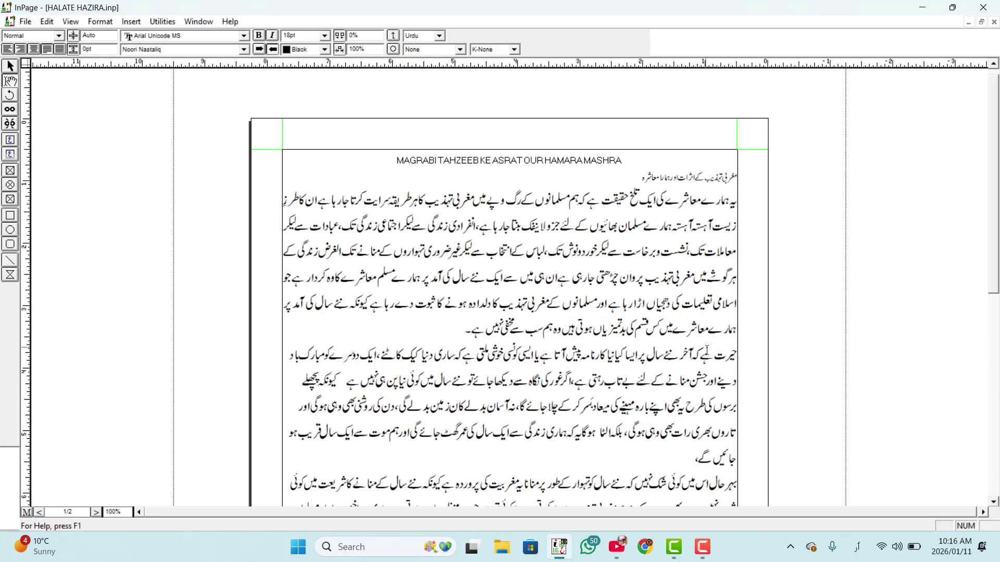
Step: Justify the second and third Urdu body paragraphs on page 1, leaving out the author line below them
drag(735, 354, 289, 448)
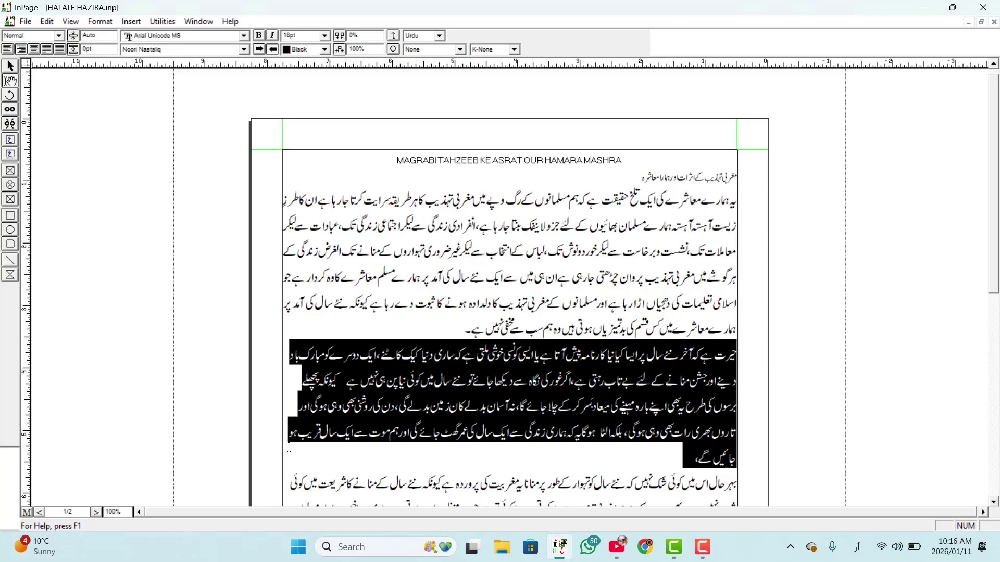
drag(289, 448, 432, 431)
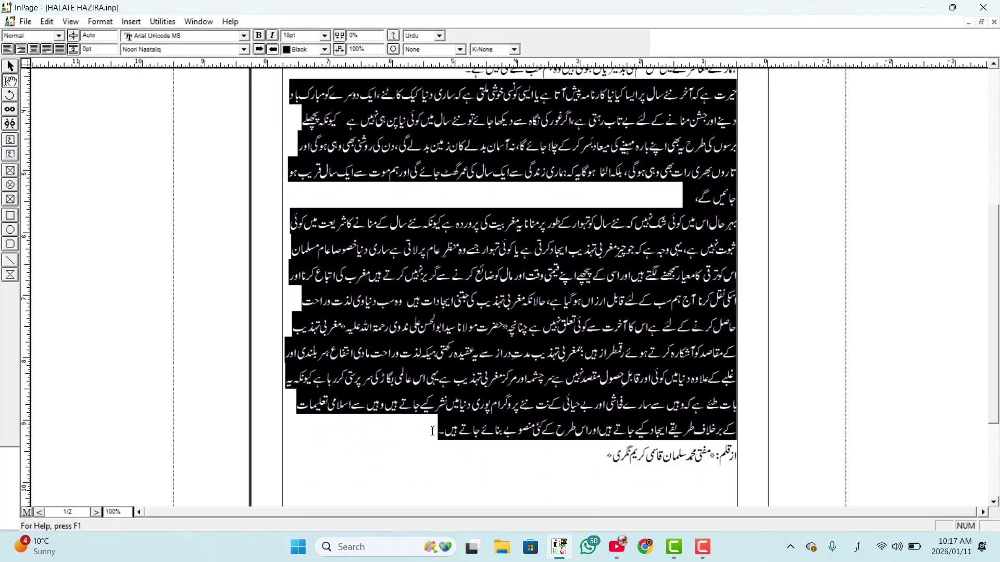
click(47, 50)
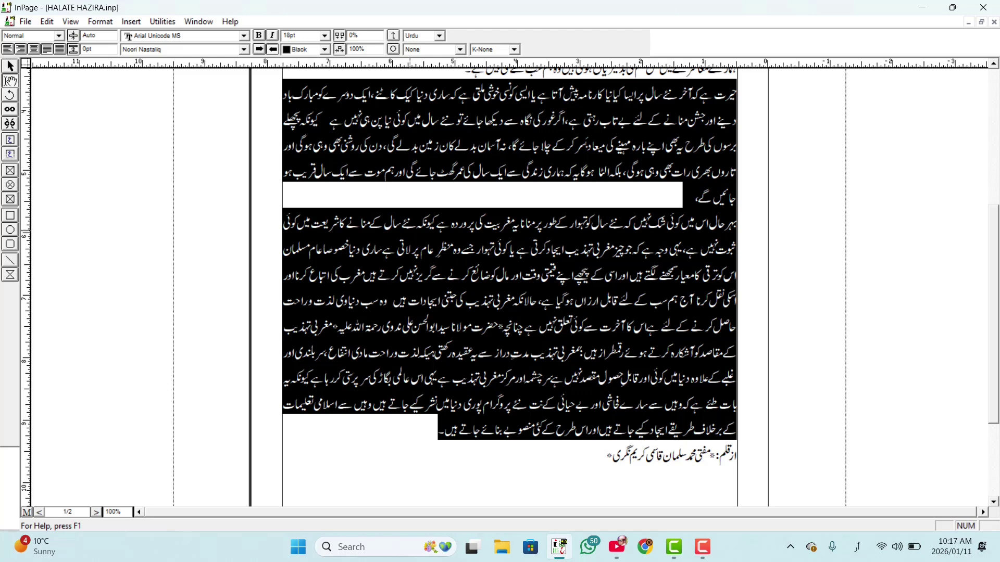
Step: Left-align the first Urdu body paragraph and right-align the second one
scroll(416, 233, up, 3)
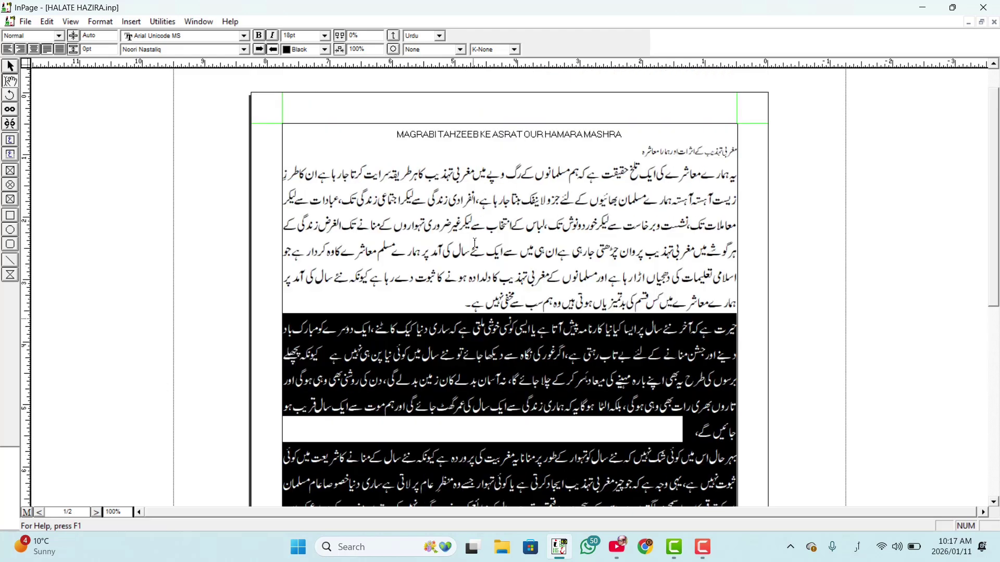
scroll(474, 240, up, 2)
drag(732, 179, 451, 293)
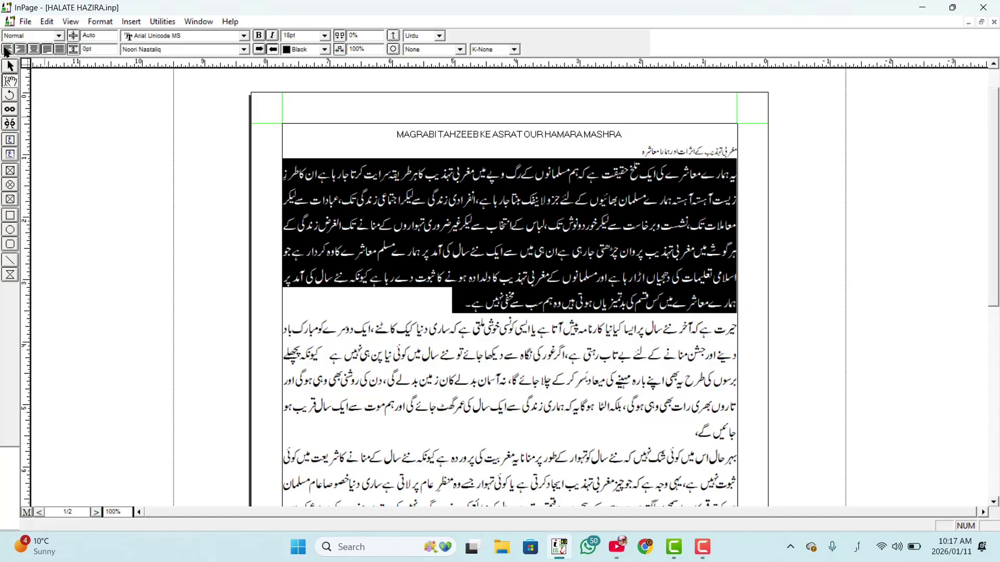
click(6, 50)
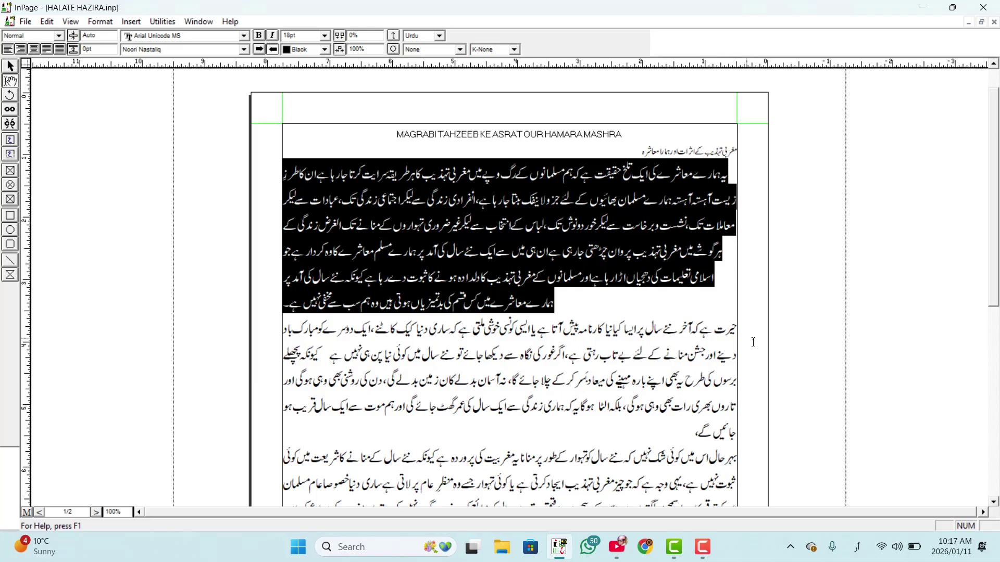
drag(736, 329, 519, 430)
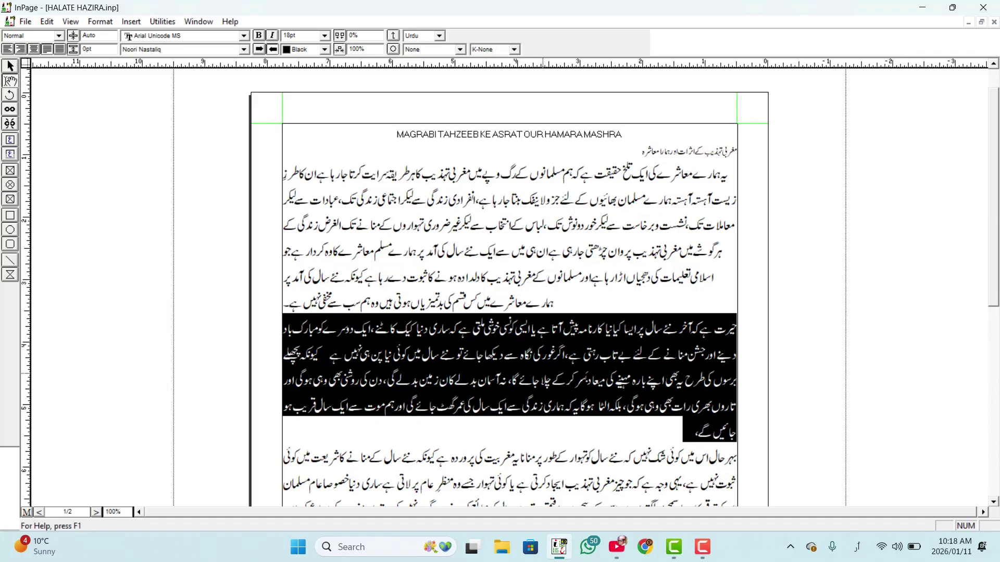
click(22, 50)
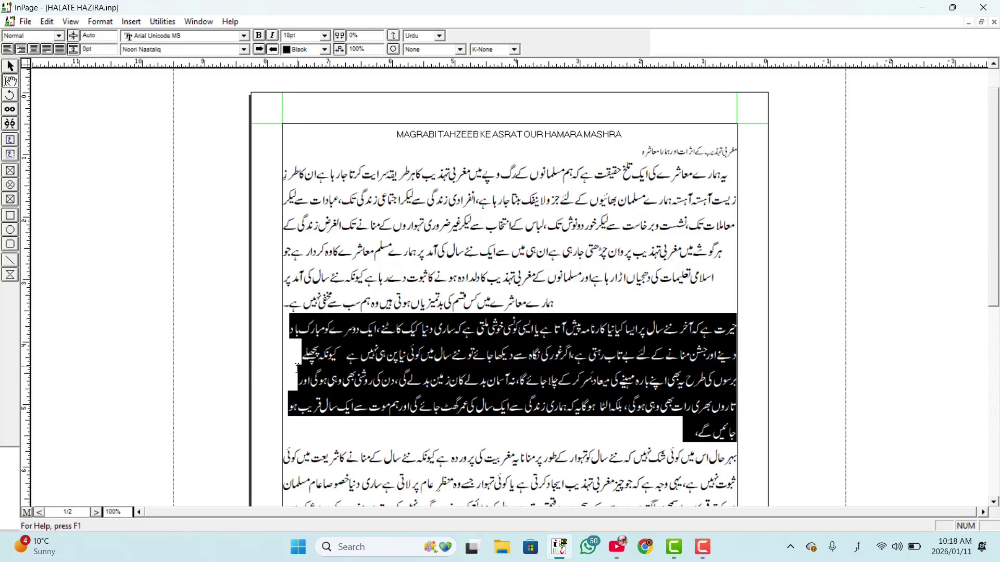
Step: Center the third Urdu body paragraph, just above the author line
scroll(316, 345, down, 3)
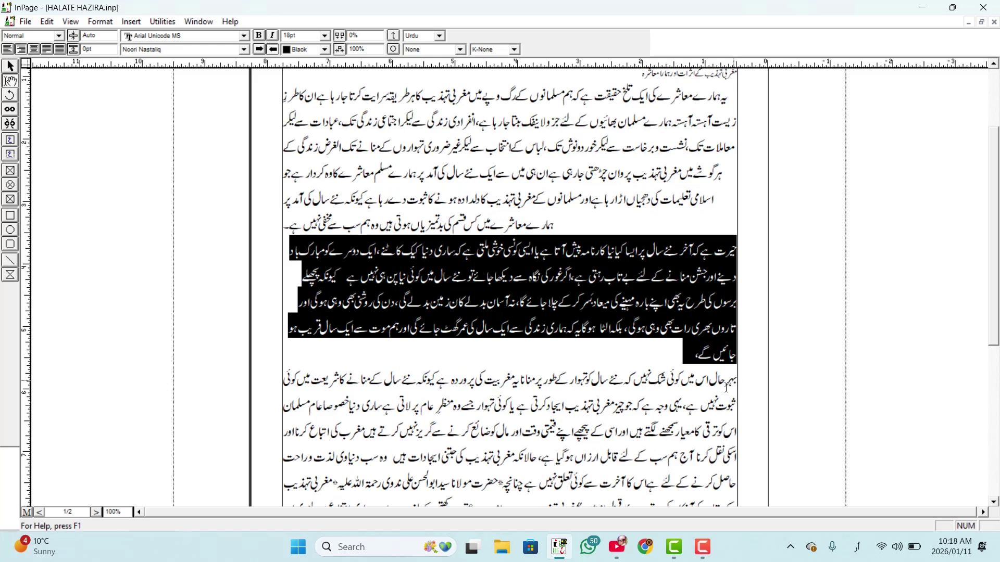
drag(734, 385, 747, 274)
click(443, 485)
key(shift+Home)
key(shift+Right)
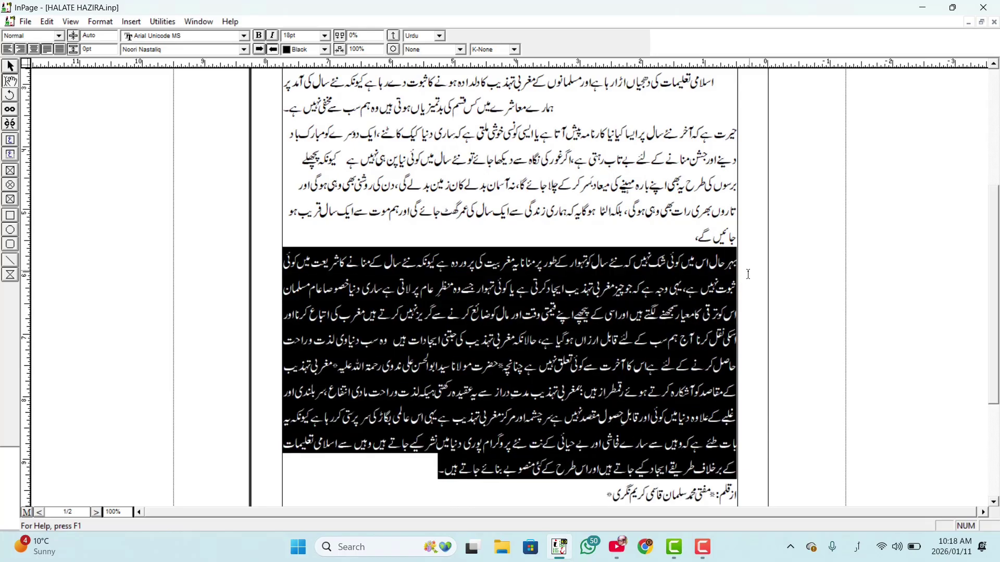
click(34, 49)
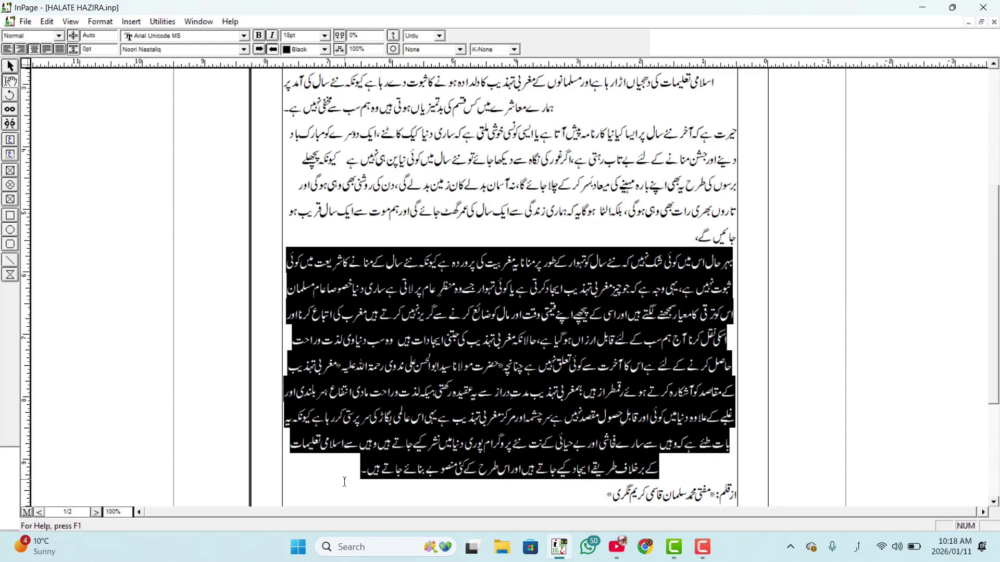
Step: Justify all three Urdu body paragraphs together, from below the subheading down to above the author line
drag(344, 481, 735, 218)
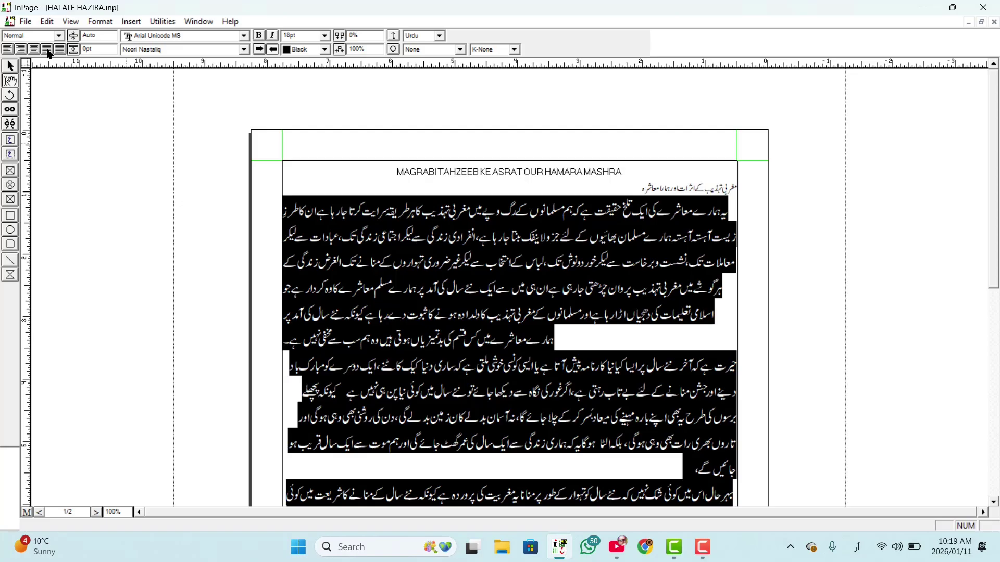
click(47, 50)
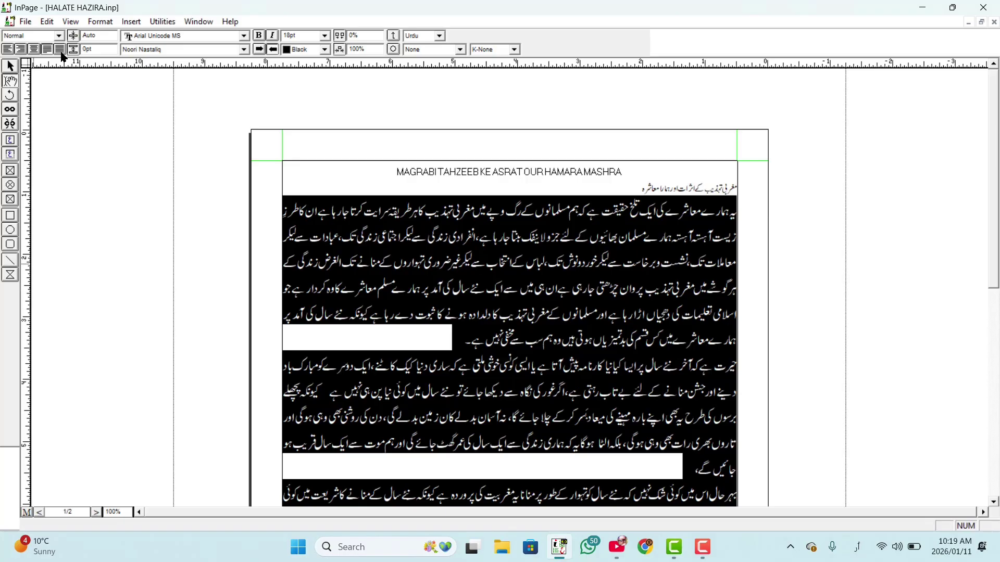
click(390, 285)
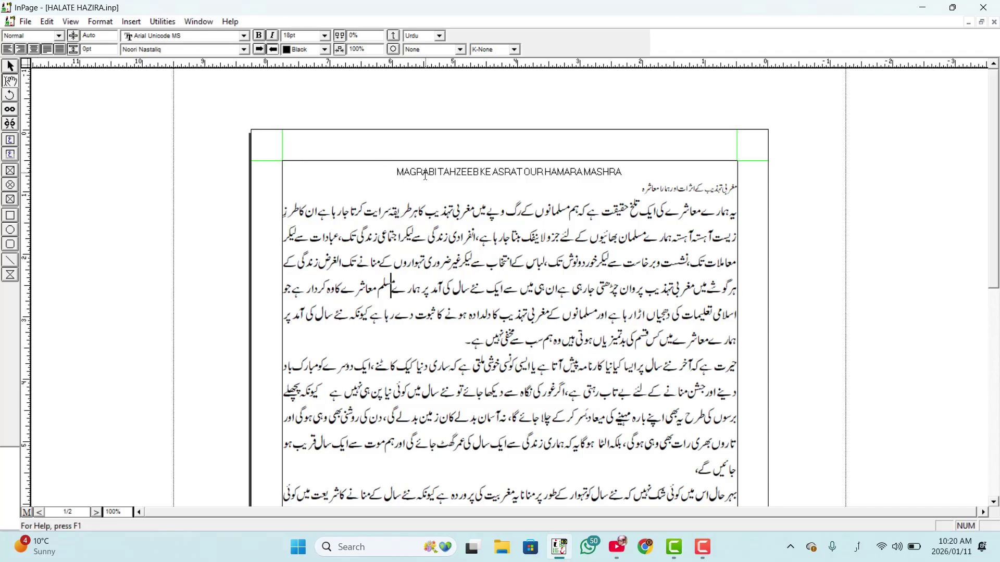
Step: Enlarge the view to 200% and set the font size of the English heading on page 1 to 28 pt
key(ctrl+2)
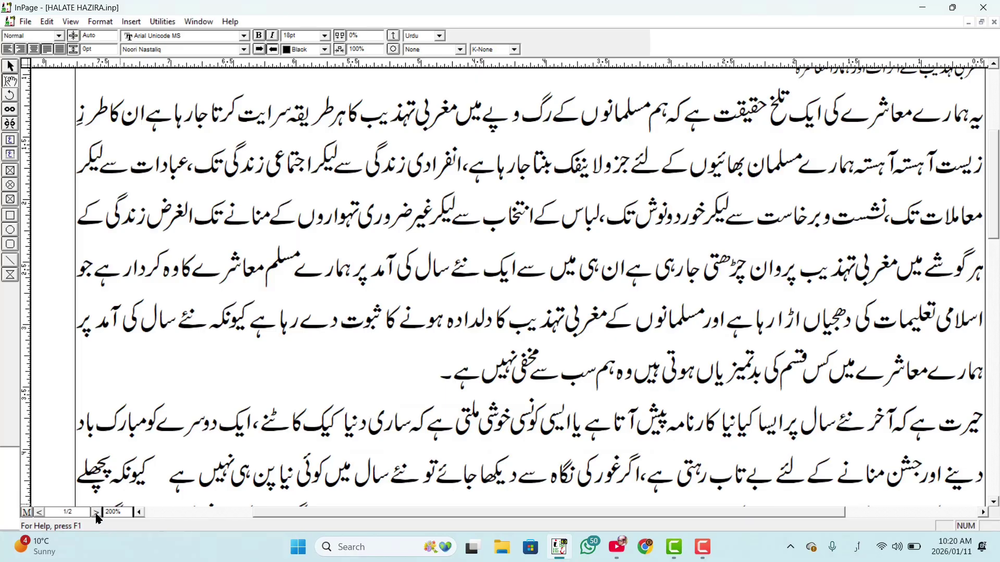
scroll(293, 268, up, 3)
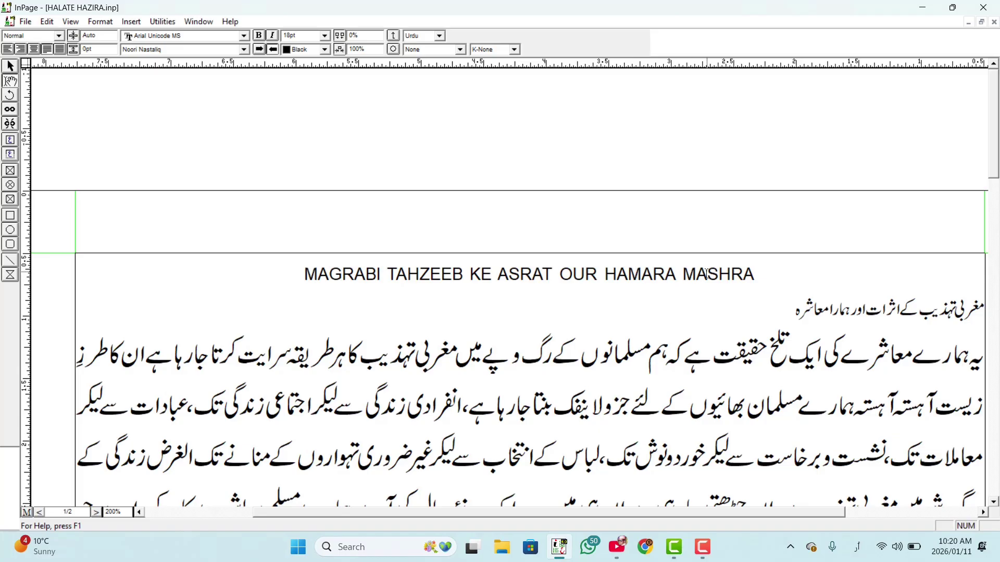
drag(290, 272, 441, 274)
click(257, 280)
drag(306, 279, 303, 279)
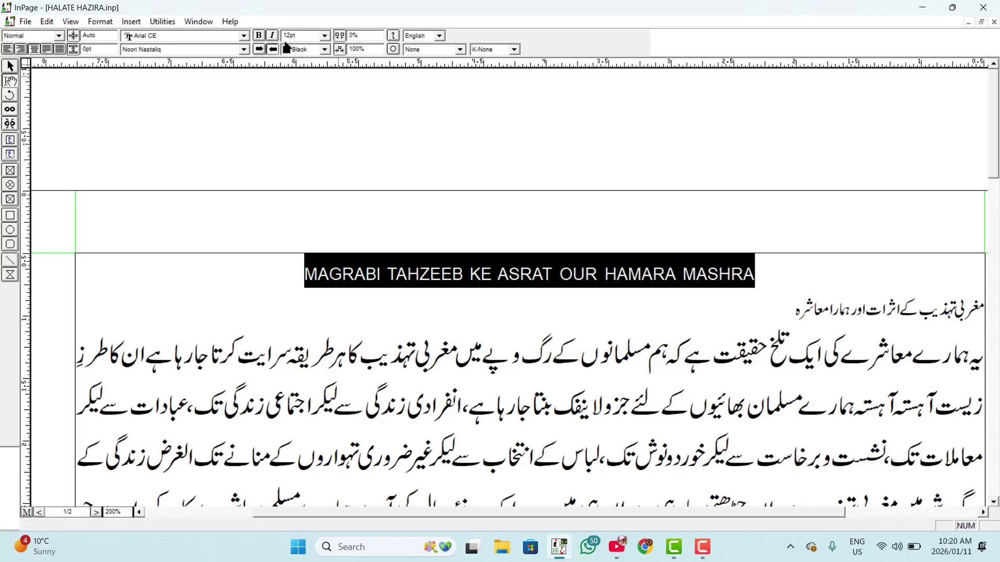
click(325, 35)
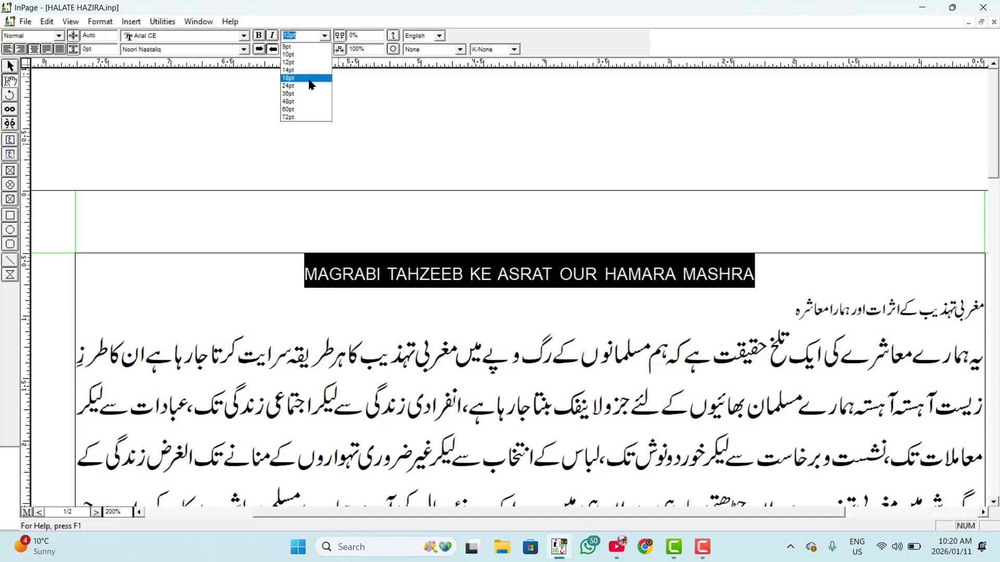
text(28)
key(Return)
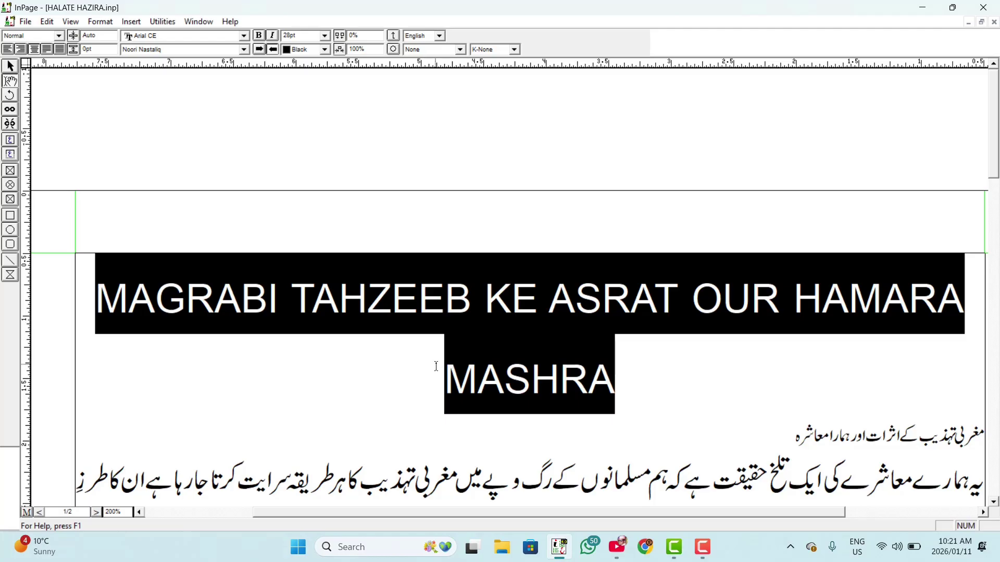
Step: Reduce the English heading's font size to 24 pt so that it fits on one line
scroll(470, 367, down, 3)
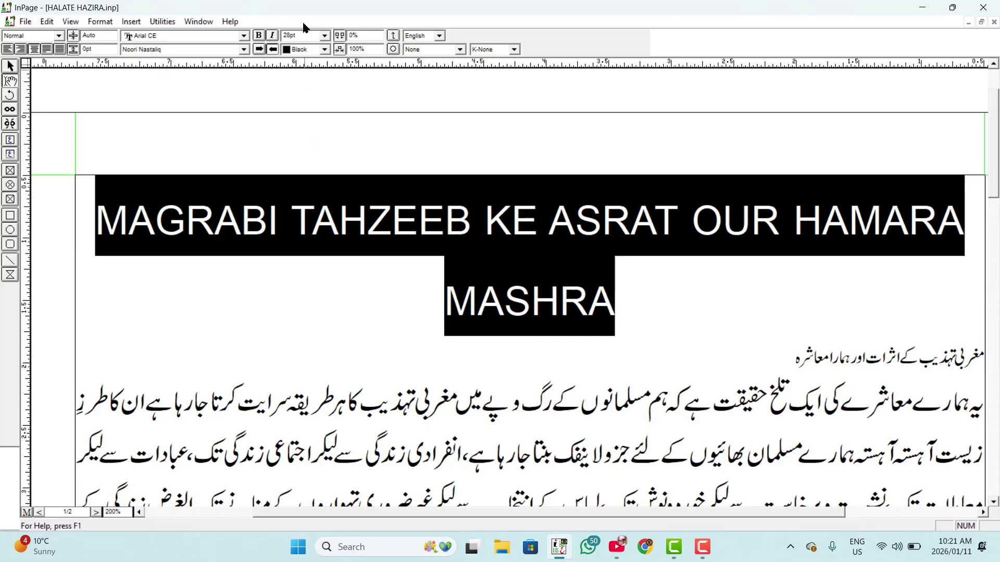
click(324, 36)
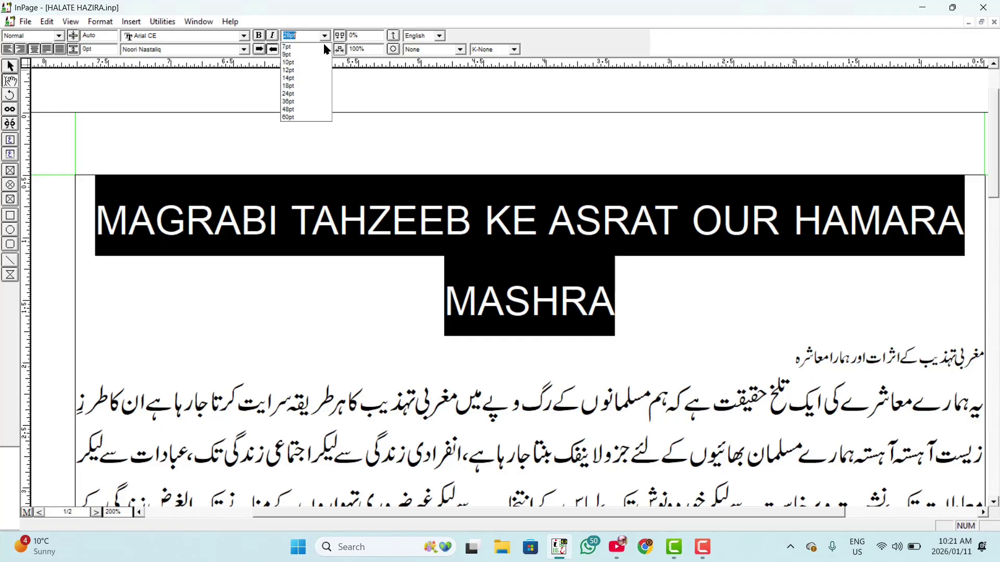
click(320, 95)
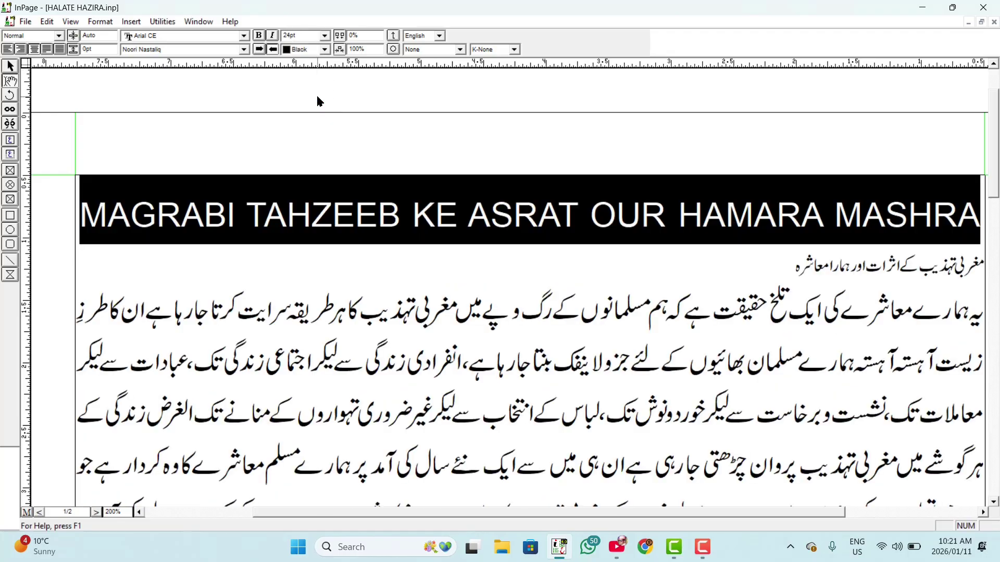
click(471, 261)
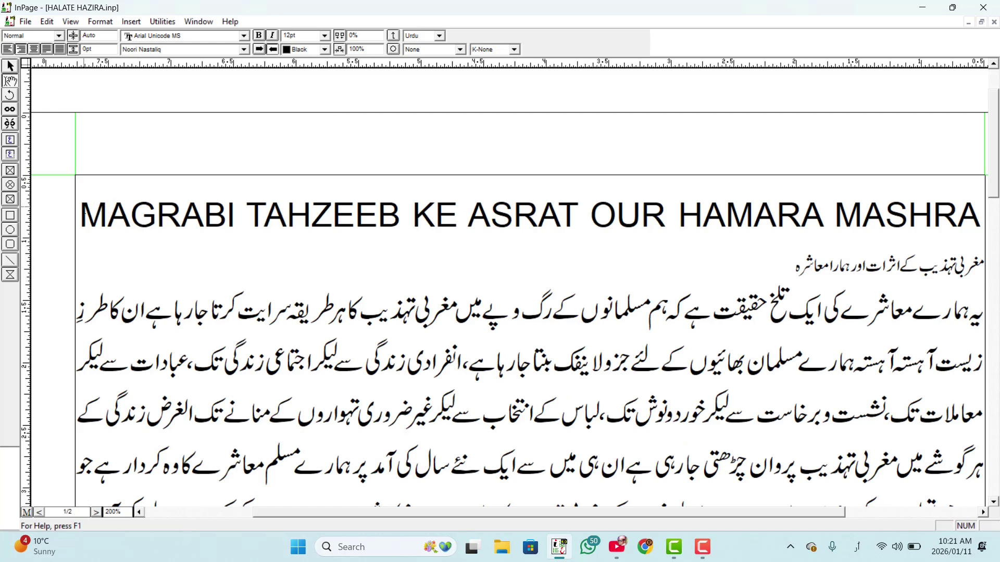
triple_click(348, 225)
click(349, 225)
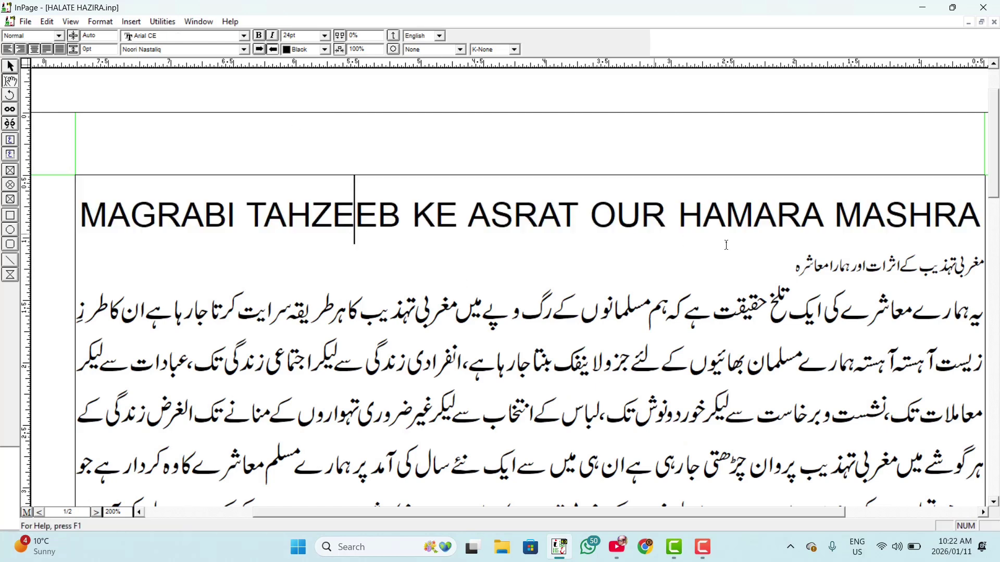
Step: Set the Urdu subheading below the English heading to 24 pt and center it
click(778, 266)
drag(778, 266, 987, 255)
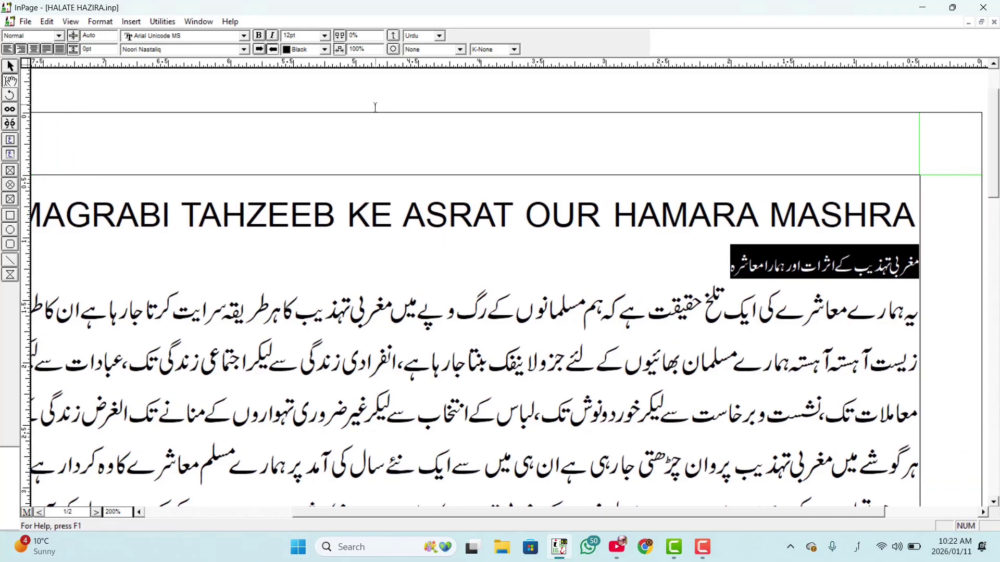
click(326, 37)
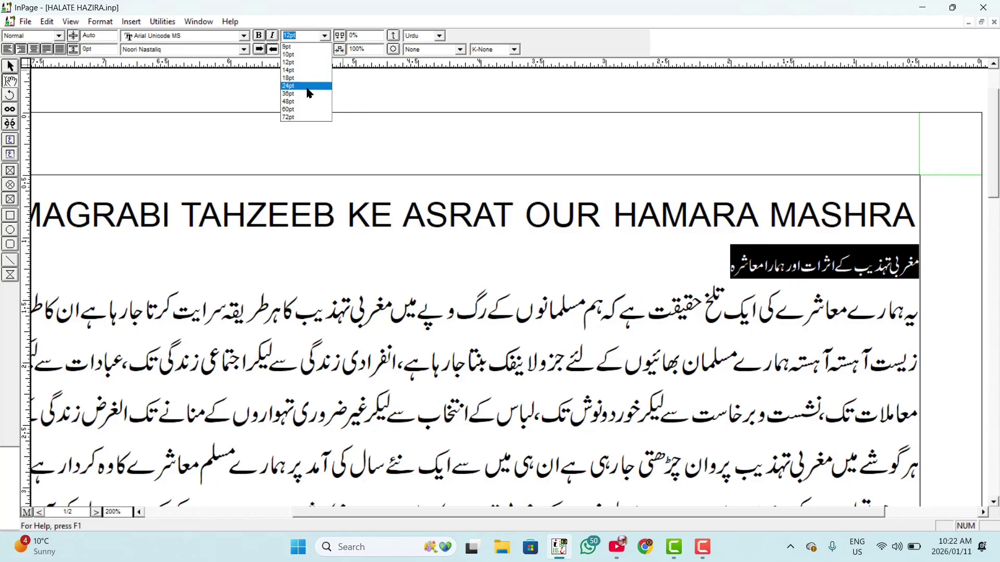
click(307, 86)
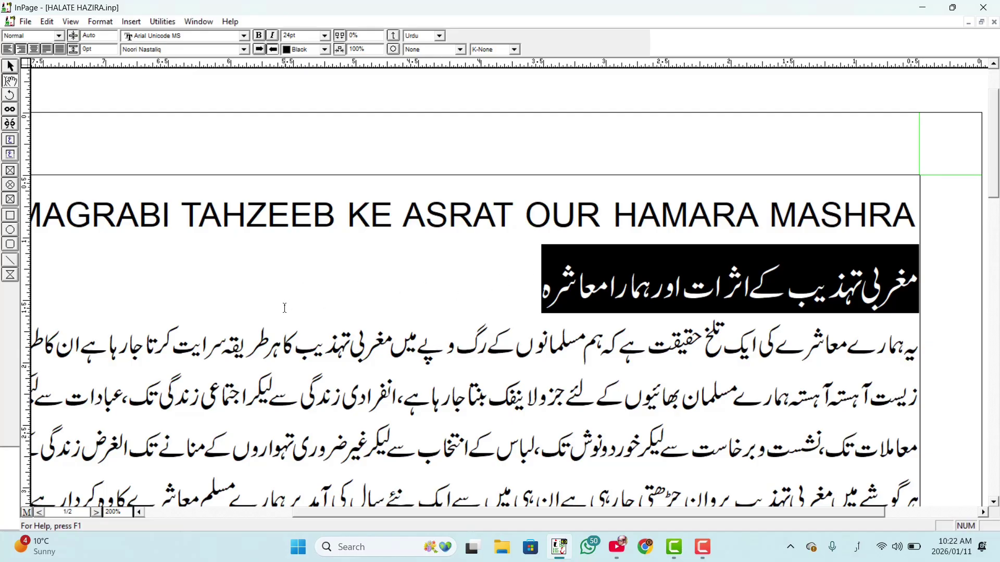
click(34, 50)
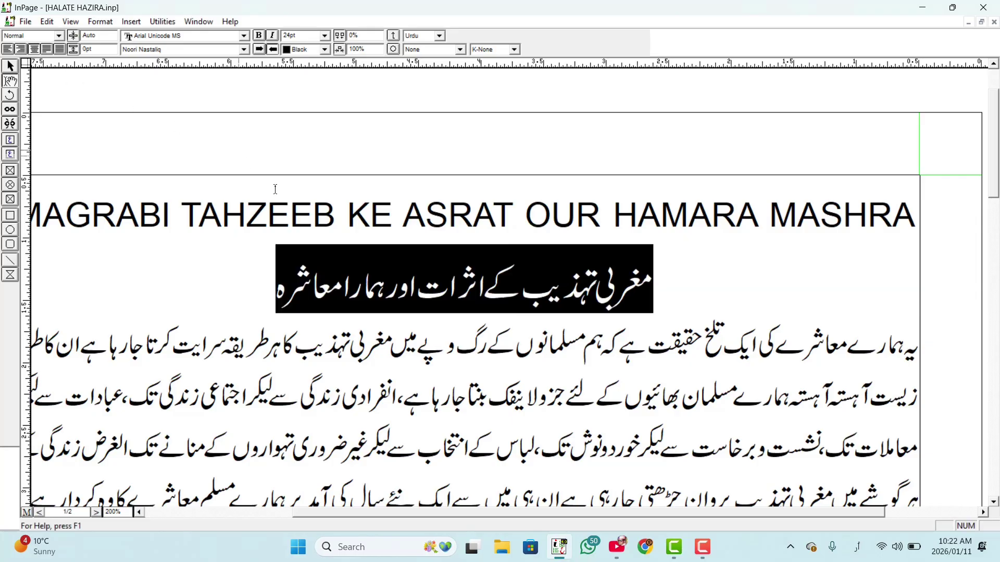
click(362, 335)
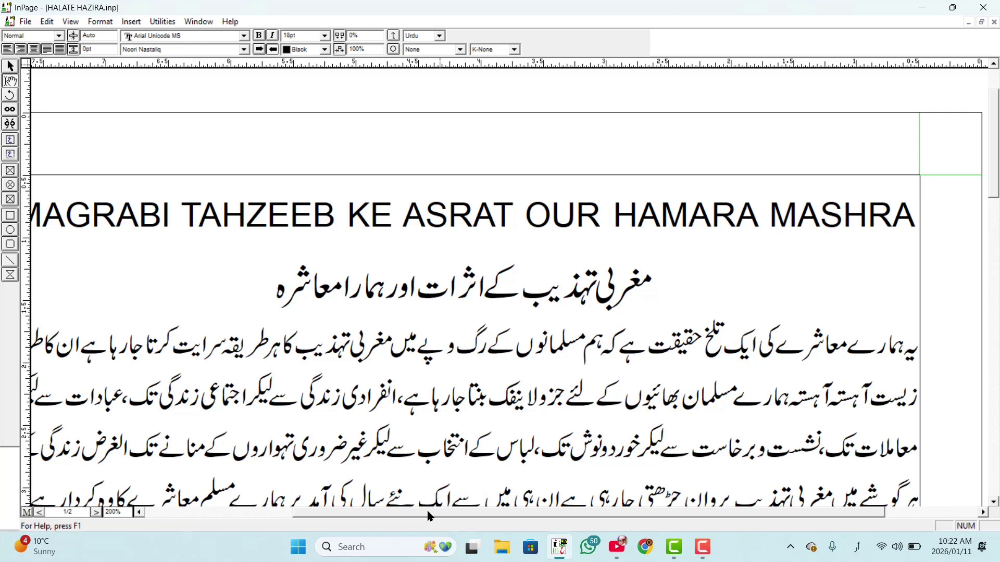
Step: Change the font of the Urdu subheading to Bombay Black Unicode
drag(429, 514, 386, 514)
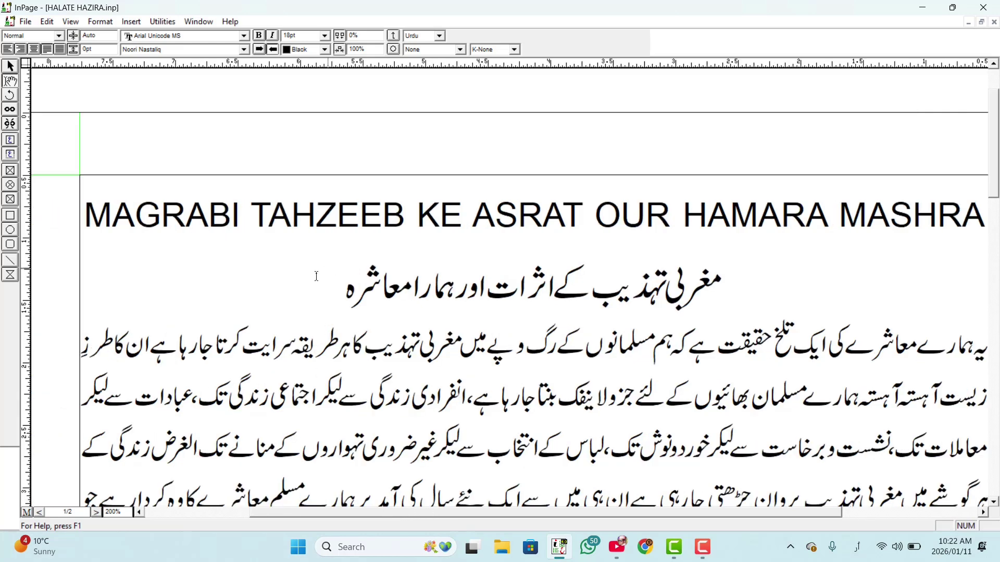
drag(317, 283, 725, 271)
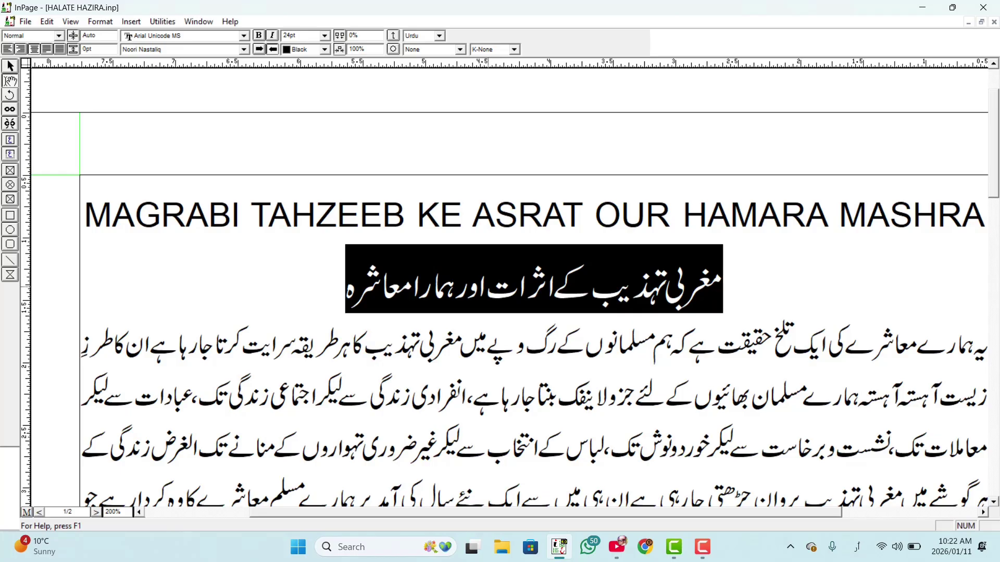
click(152, 52)
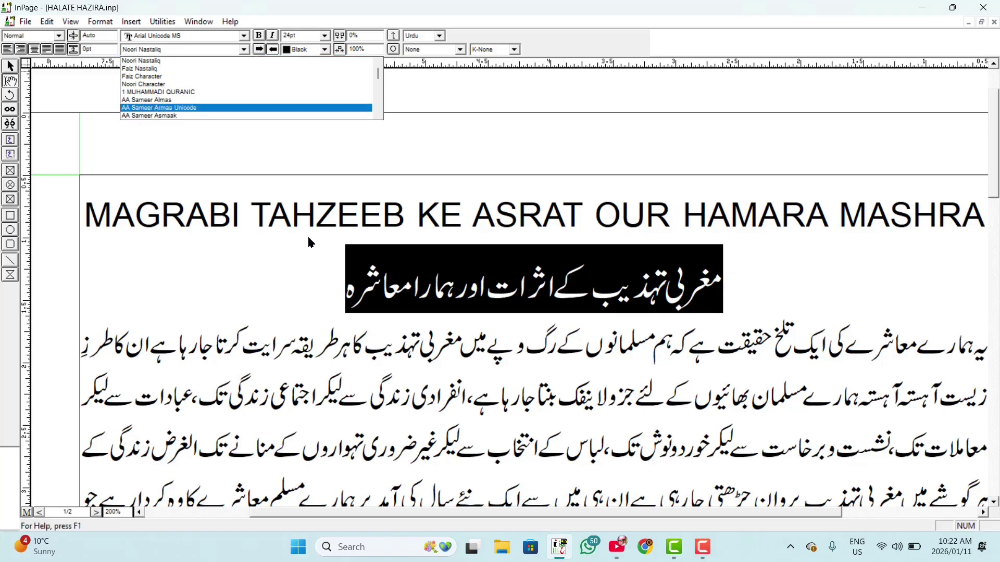
text(bo)
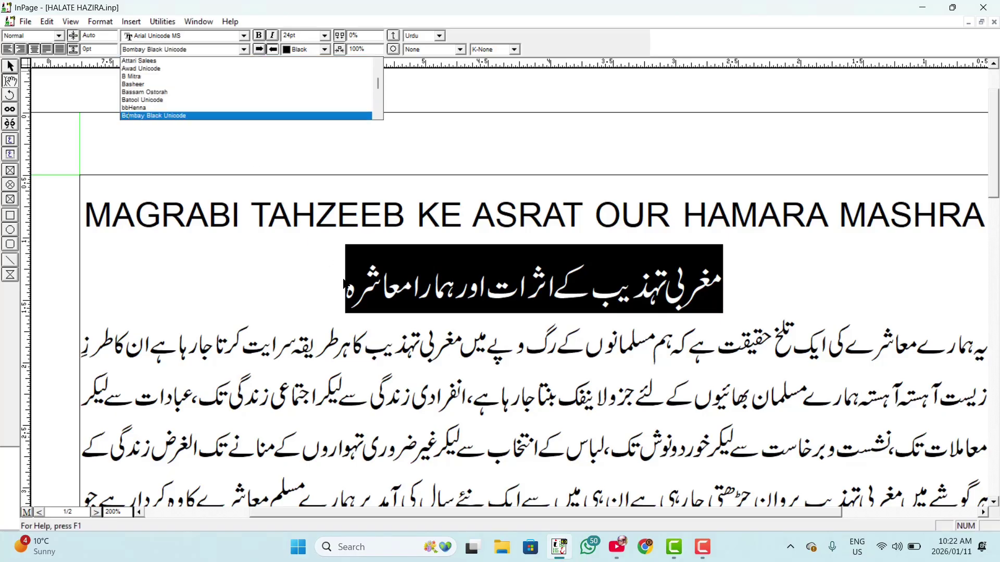
key(Return)
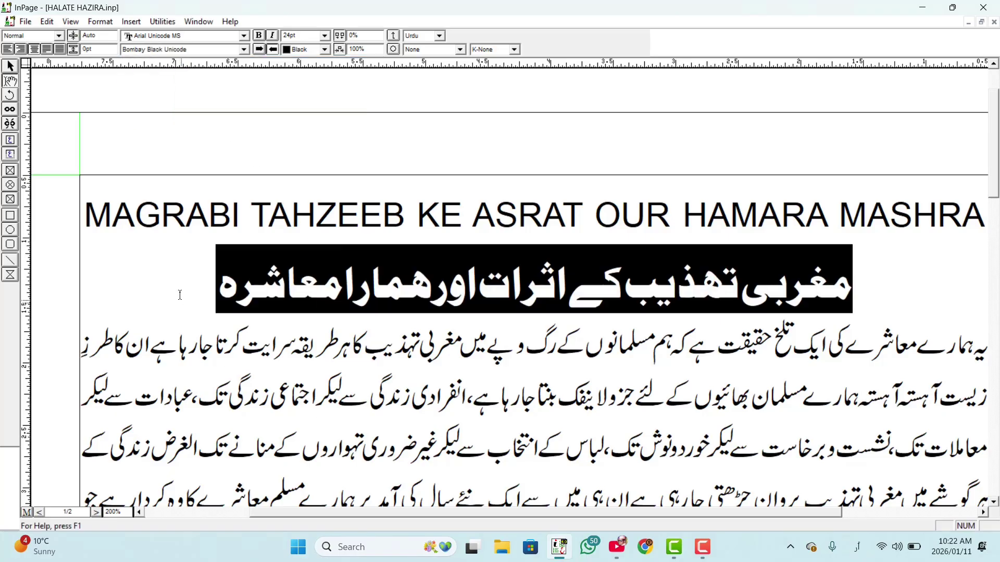
click(176, 269)
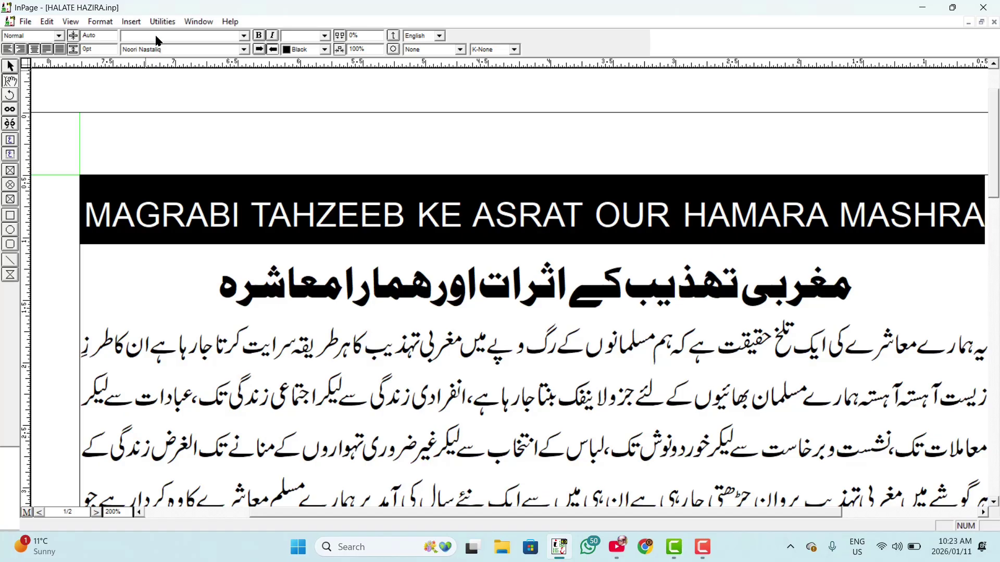
Step: Change the font of the English heading on page 1 to Arial Black
click(201, 35)
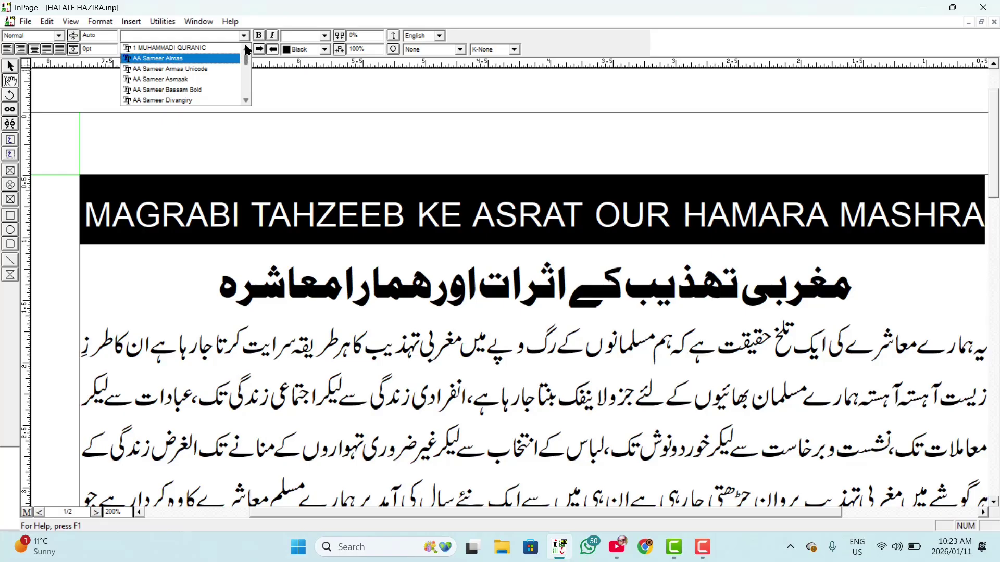
click(246, 100)
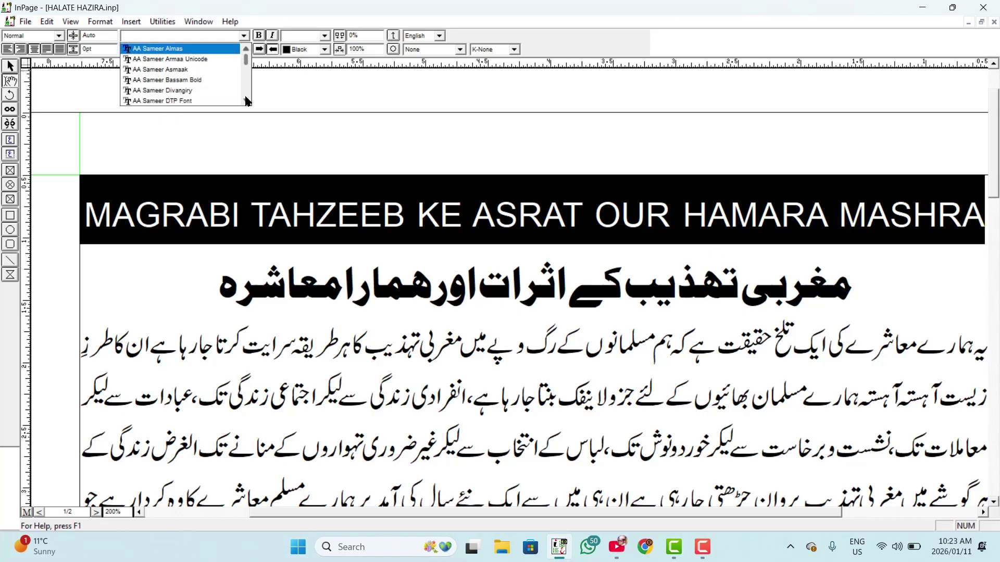
click(246, 100)
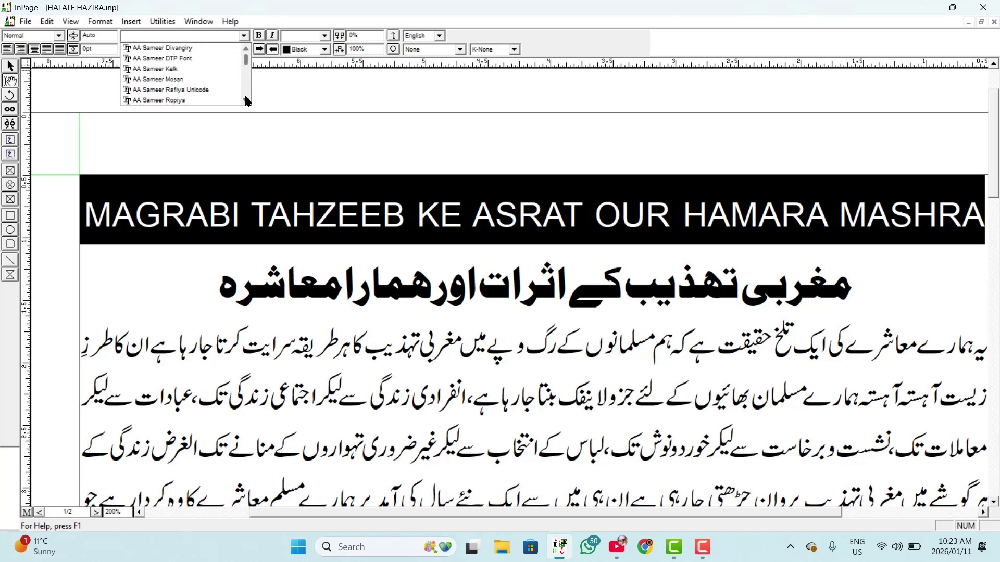
click(245, 101)
click(246, 101)
click(245, 100)
click(246, 101)
click(246, 101)
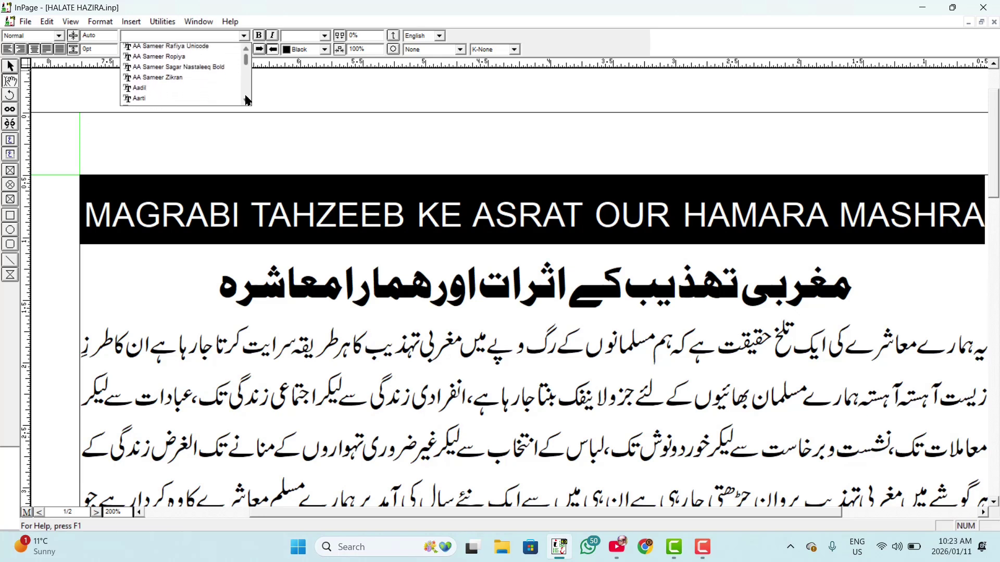
click(245, 101)
click(246, 100)
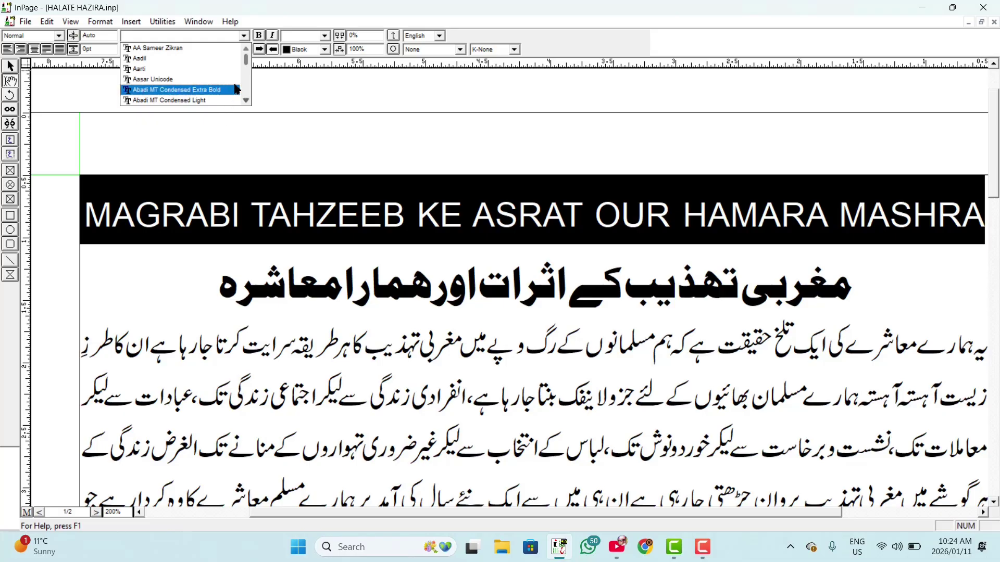
click(245, 100)
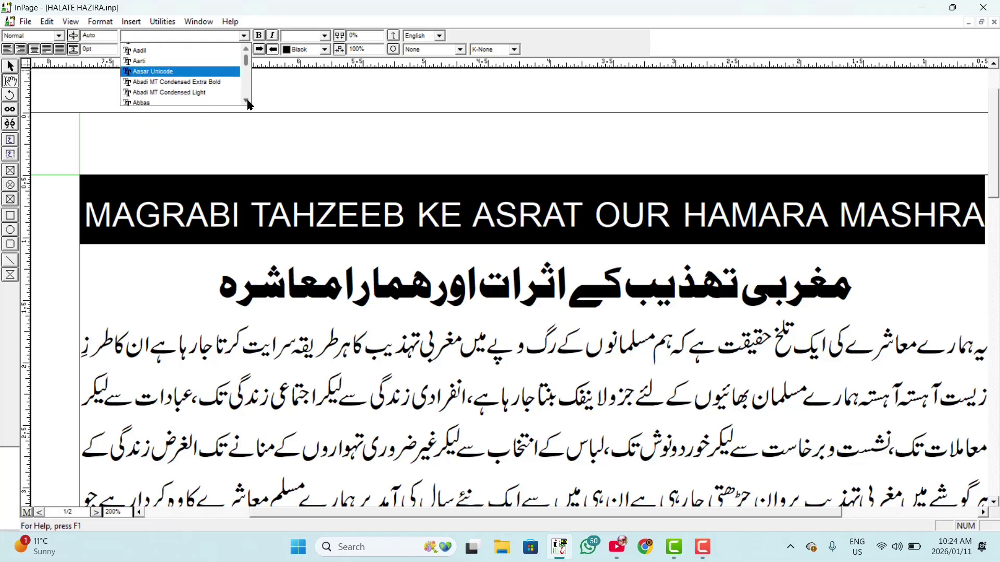
click(246, 100)
click(245, 100)
click(246, 101)
click(246, 100)
click(246, 100)
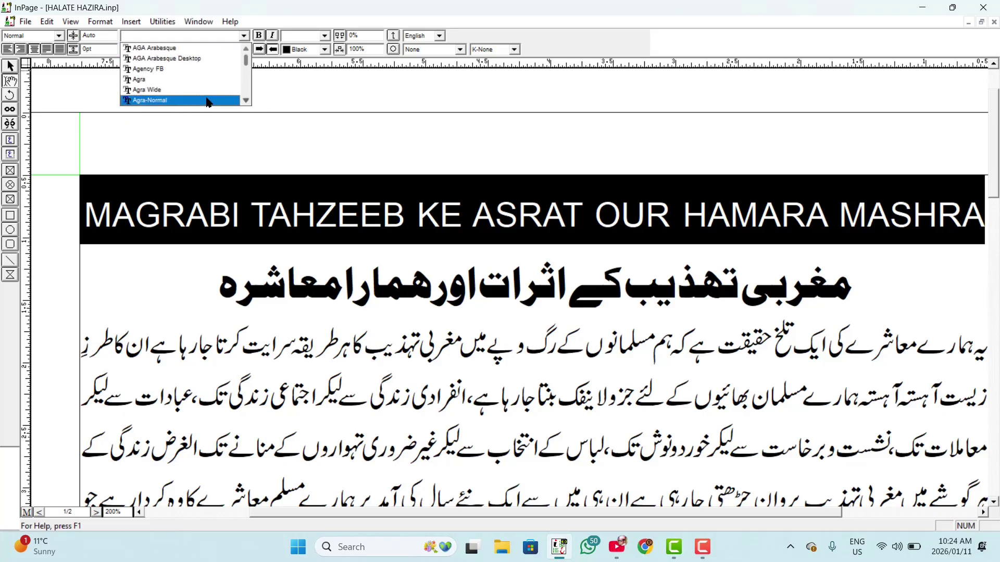
click(245, 101)
click(246, 100)
click(245, 100)
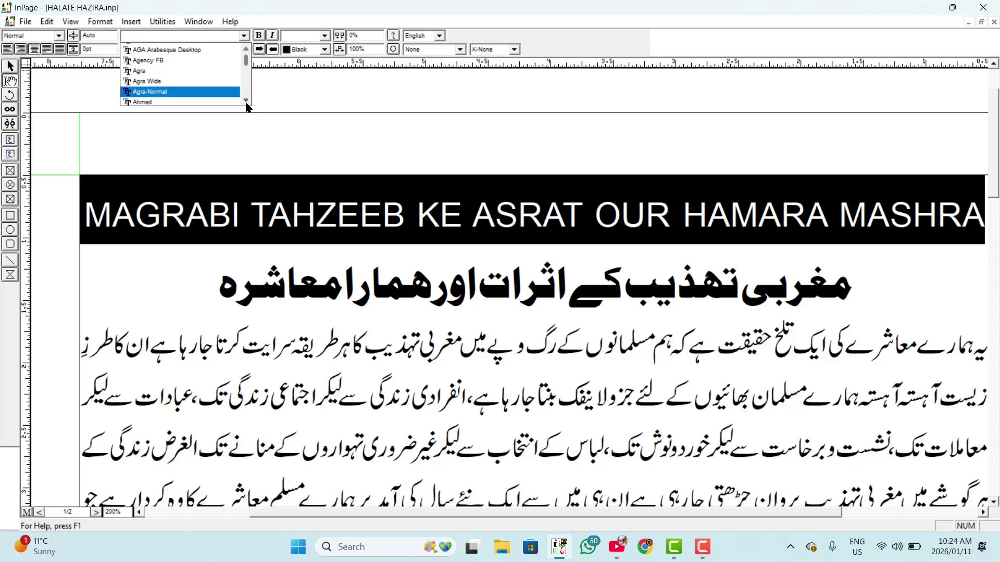
click(246, 100)
click(246, 100)
click(245, 100)
click(245, 101)
click(246, 101)
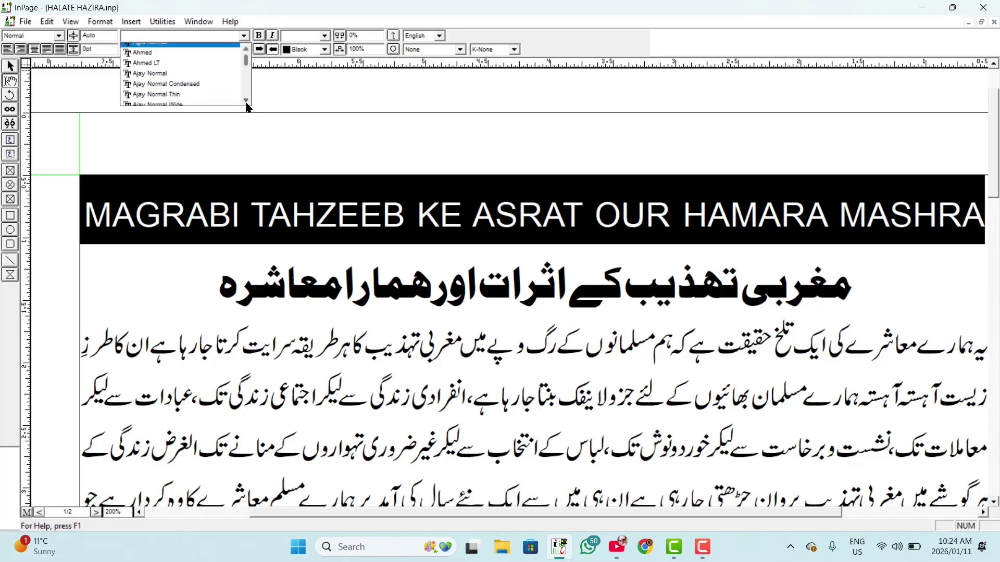
click(246, 101)
click(246, 101)
click(245, 101)
click(245, 101)
click(245, 100)
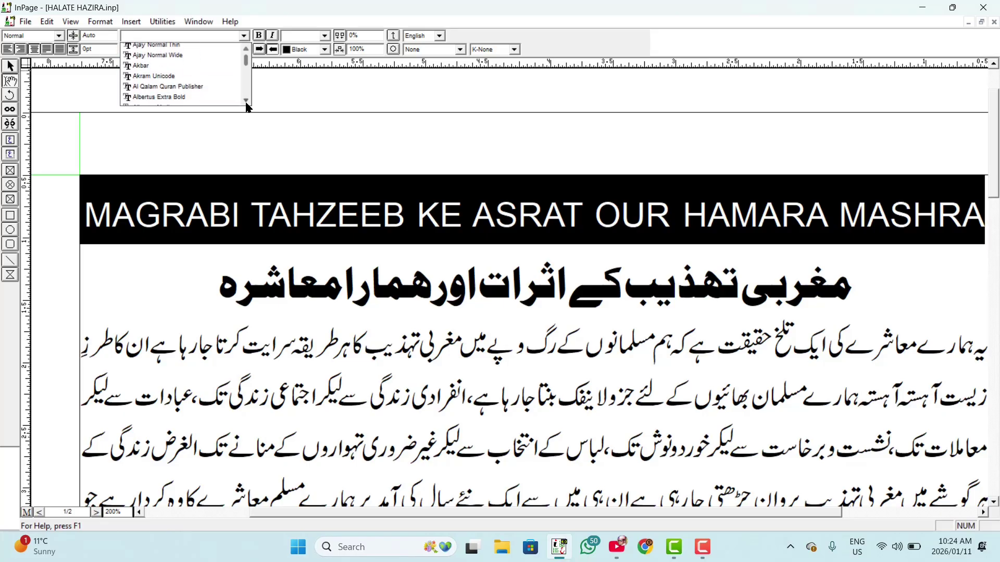
click(246, 100)
click(245, 101)
click(245, 101)
click(246, 100)
click(245, 101)
scroll(204, 81, down, 4)
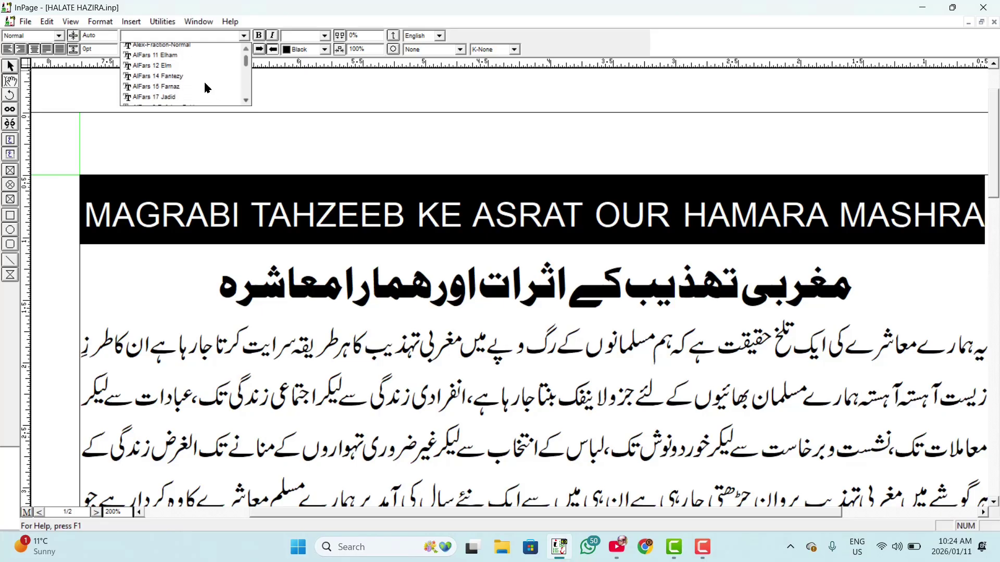
key(Home)
text(ri)
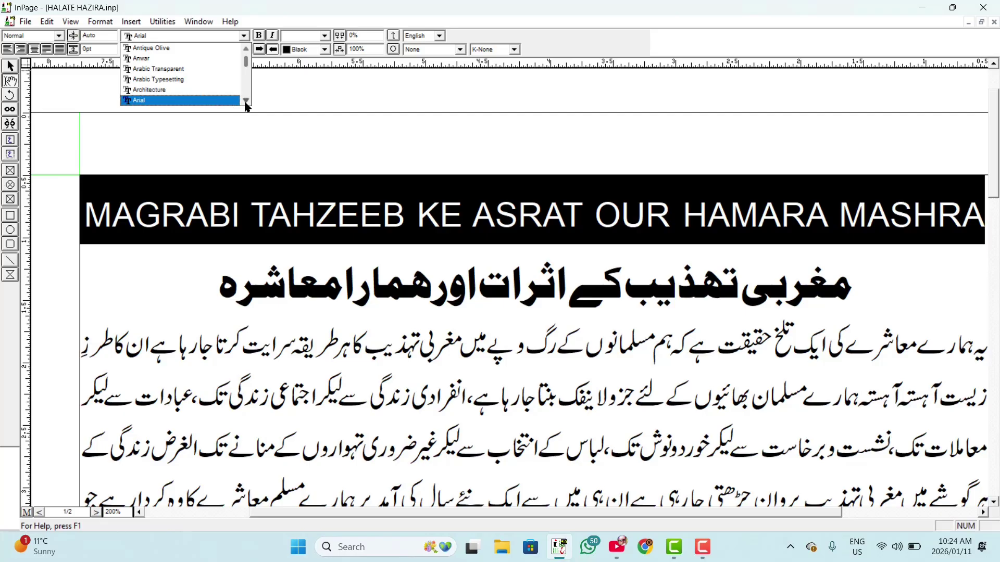
click(245, 101)
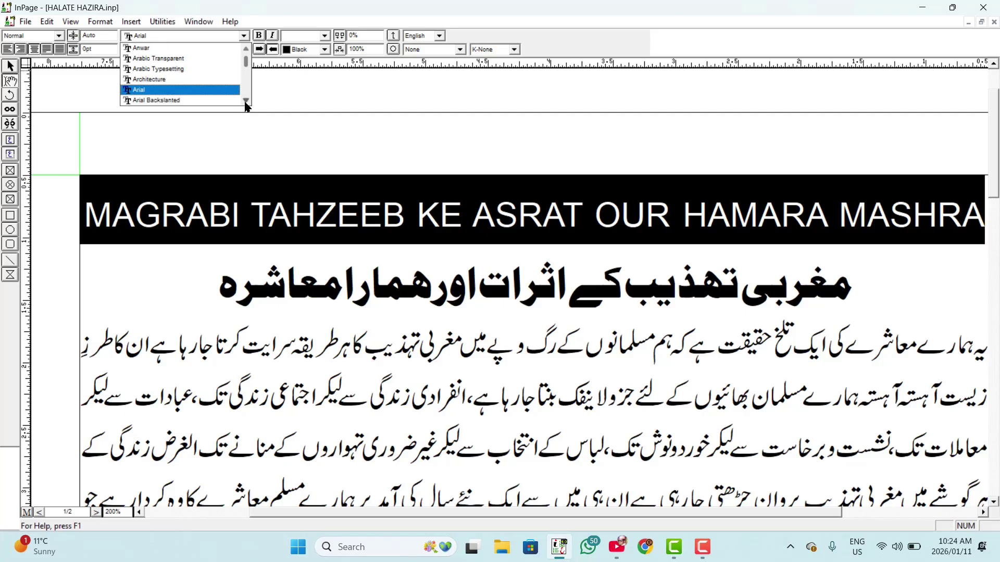
click(245, 101)
click(246, 101)
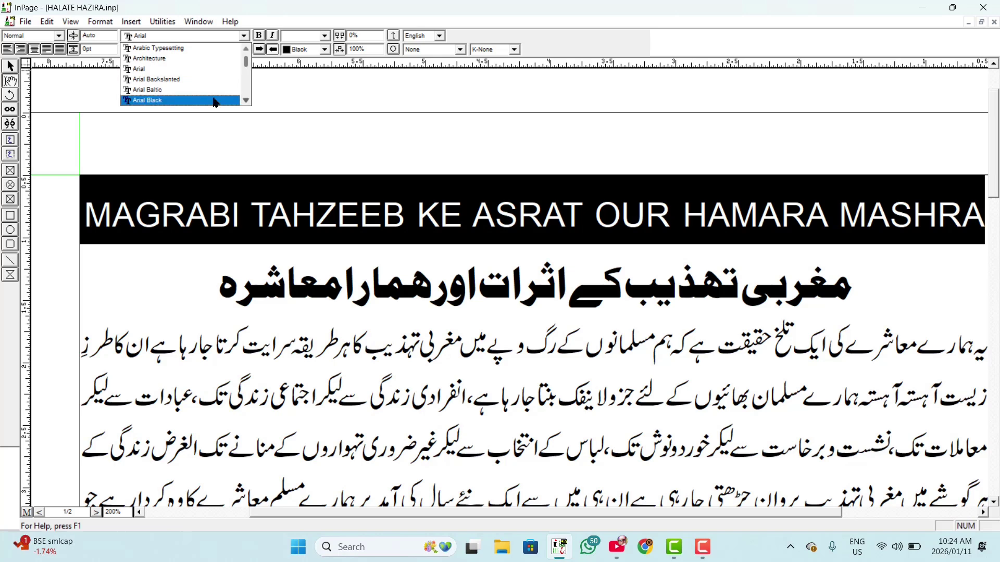
click(153, 103)
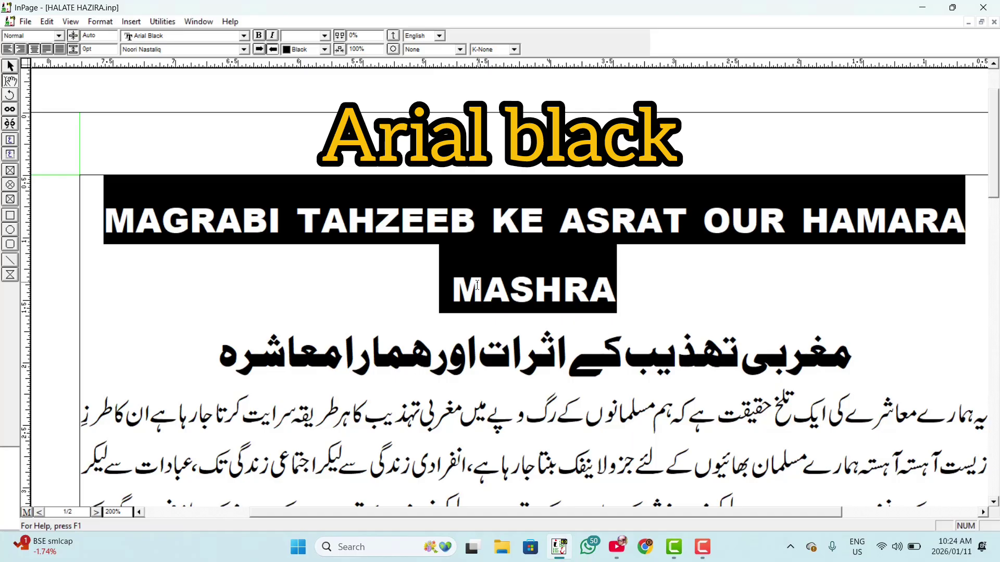
click(455, 297)
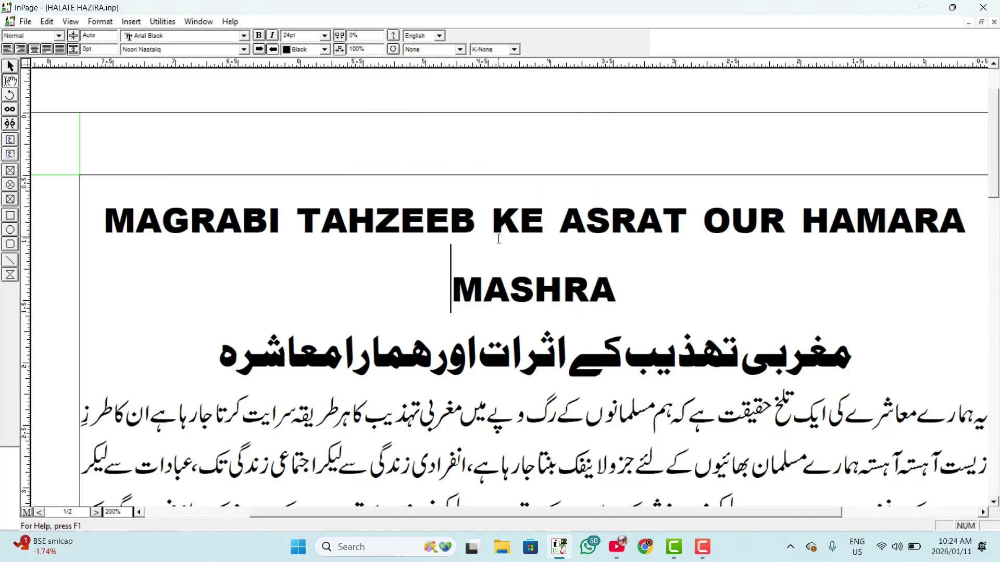
Step: Undo the English heading's last font change and redo it
key(ctrl+z)
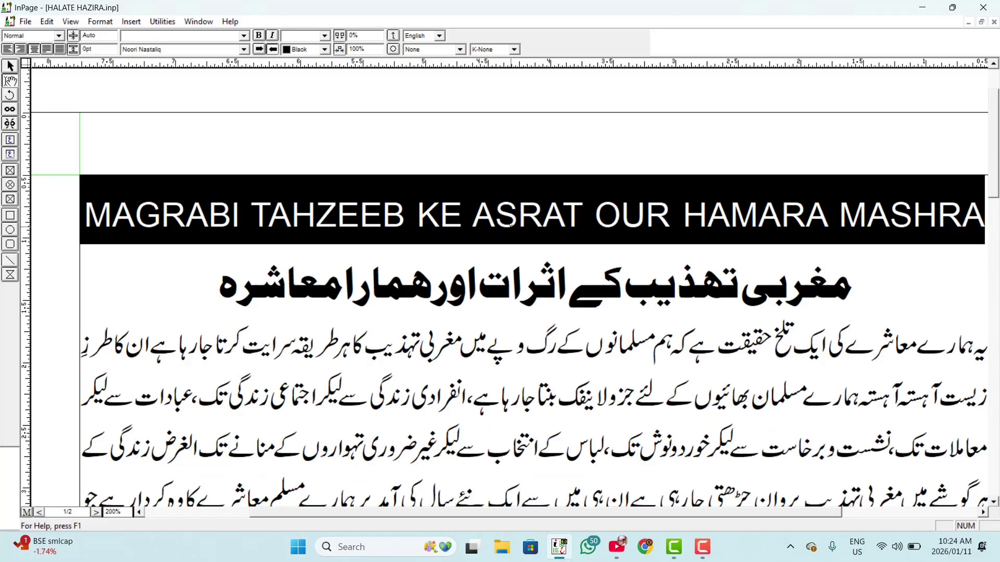
key(ctrl+y)
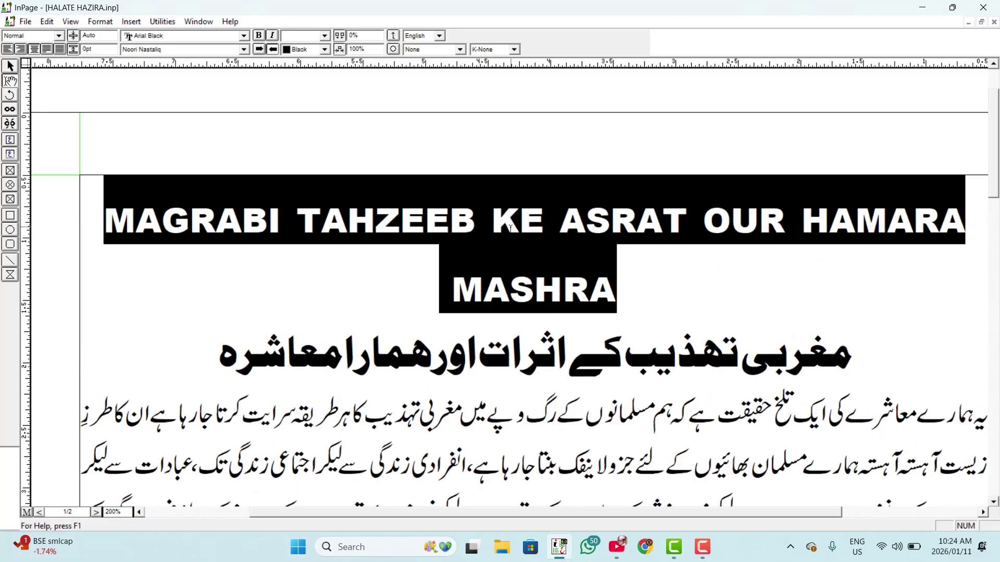
click(614, 278)
scroll(573, 278, down, 2)
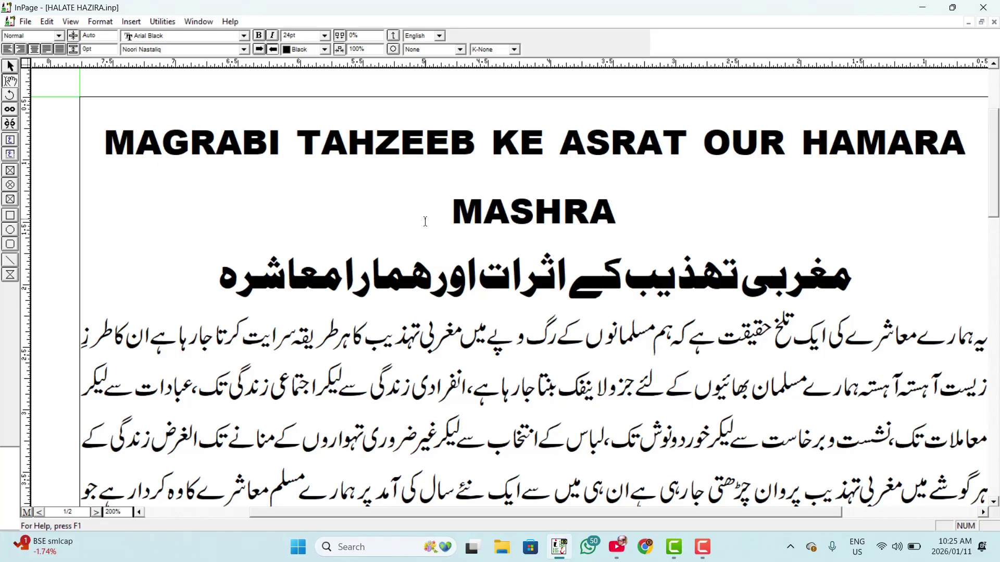
drag(425, 221, 99, 137)
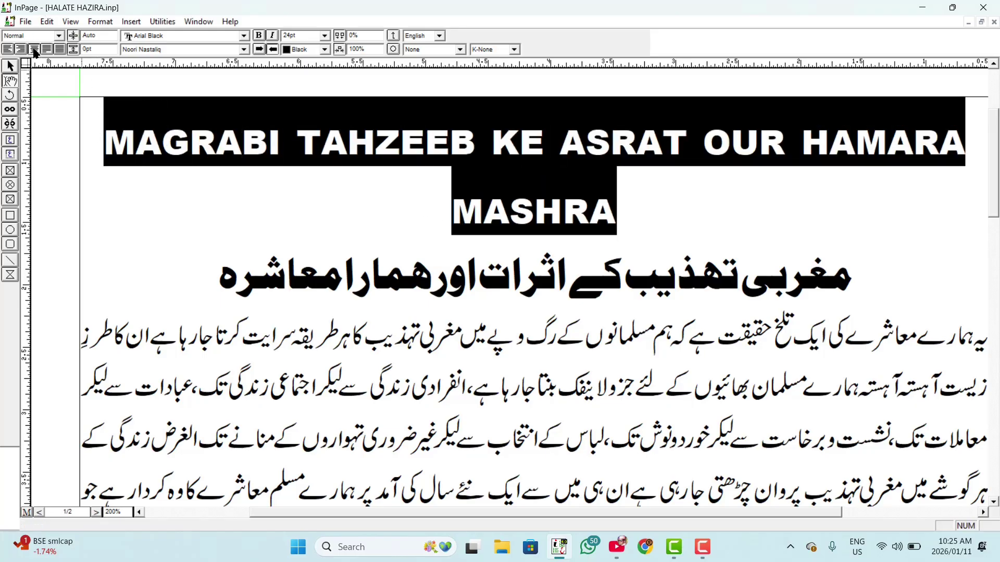
click(560, 156)
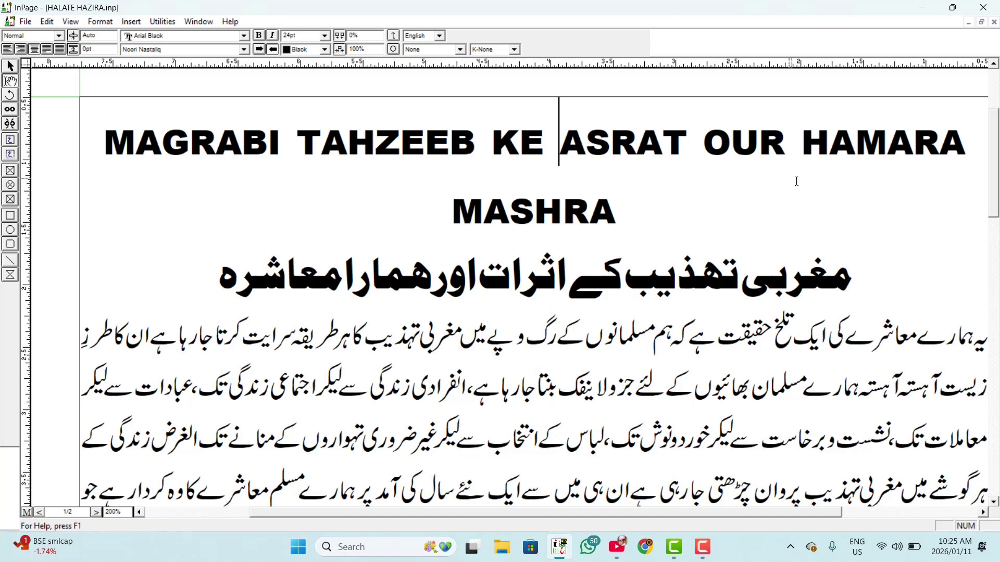
Step: Indent the first line of the first body paragraph below the Urdu subheading with a tab
scroll(680, 192, down, 2)
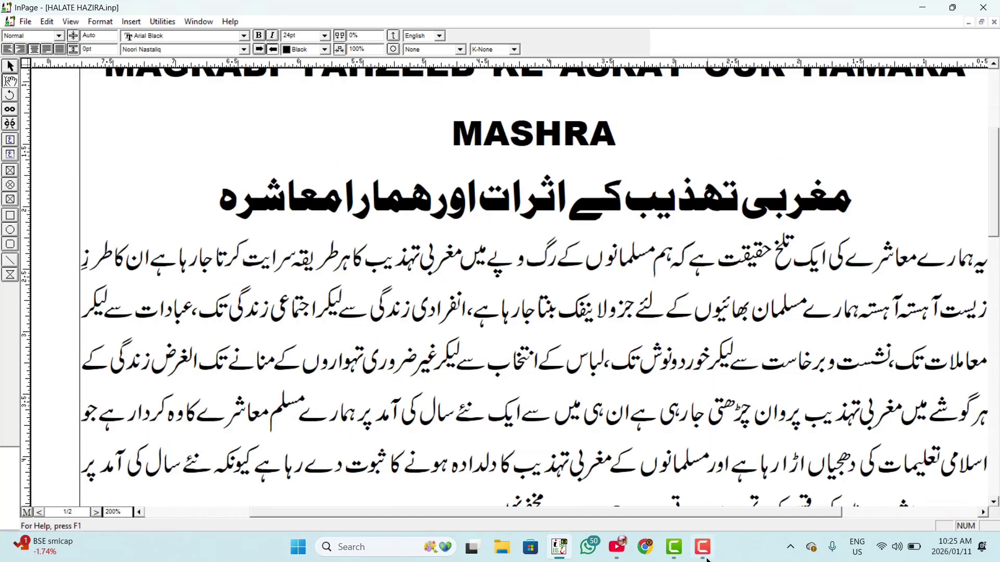
drag(700, 514, 819, 504)
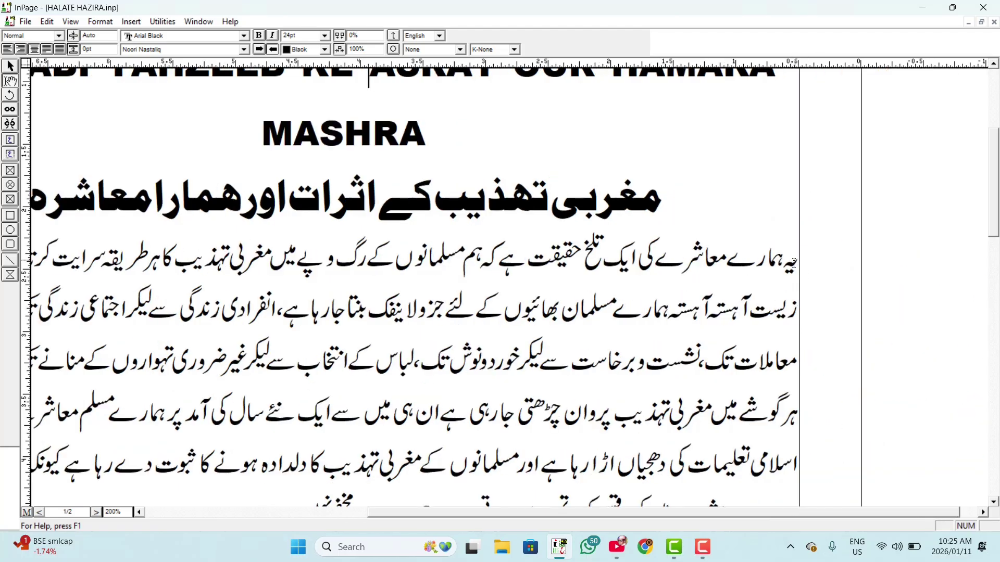
click(793, 263)
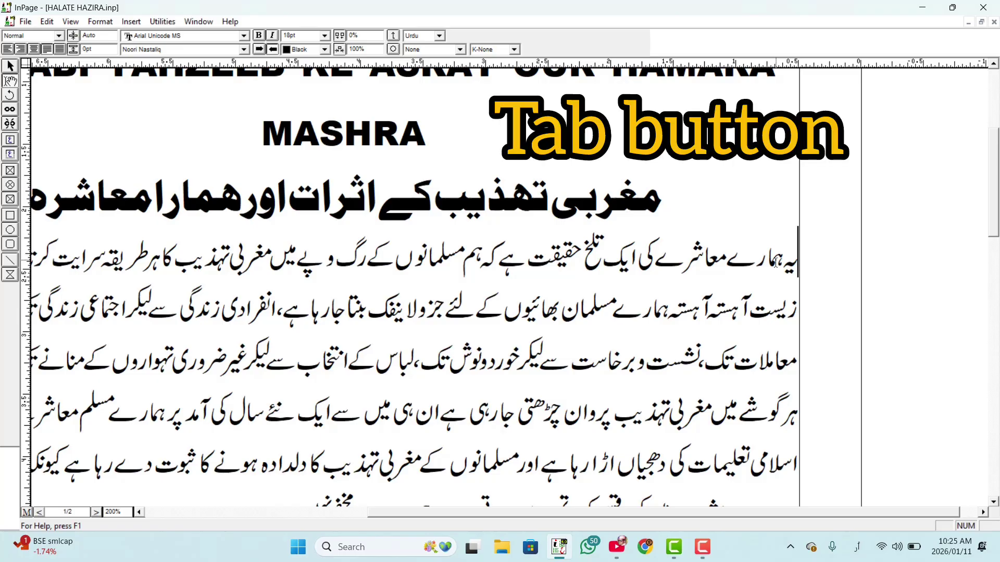
key(Tab)
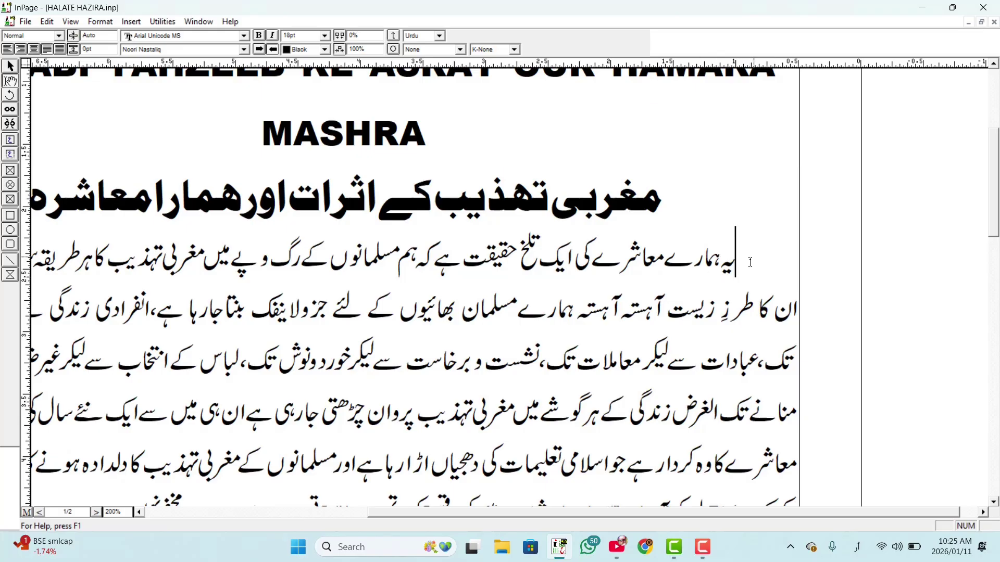
Step: Indent the first line of the paragraph beginning "بہر حال" with a tab
scroll(739, 266, down, 10)
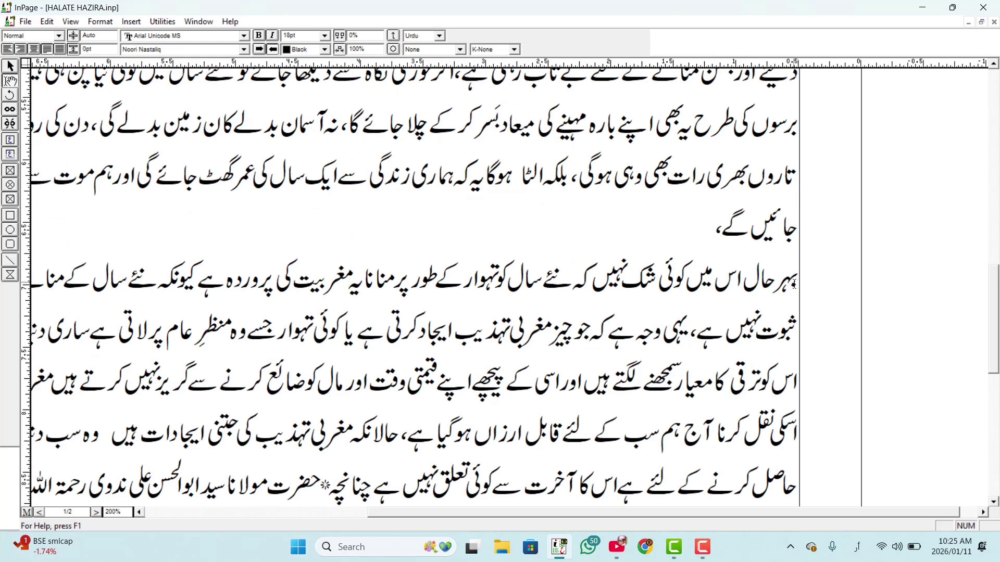
click(794, 282)
key(Tab)
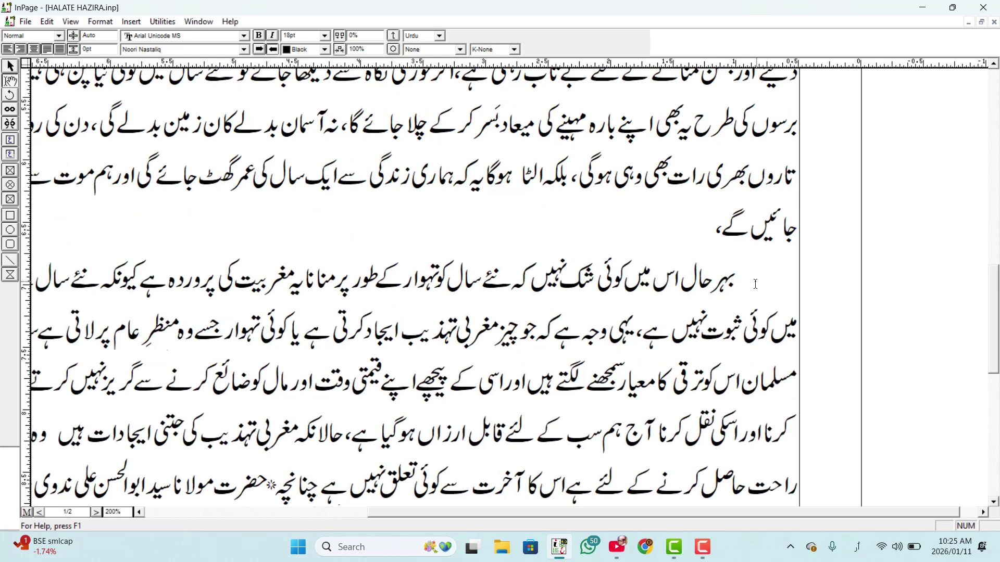
Step: Check the paragraph indents and headings on the whole page and at 100% zoom
scroll(756, 284, down, 2)
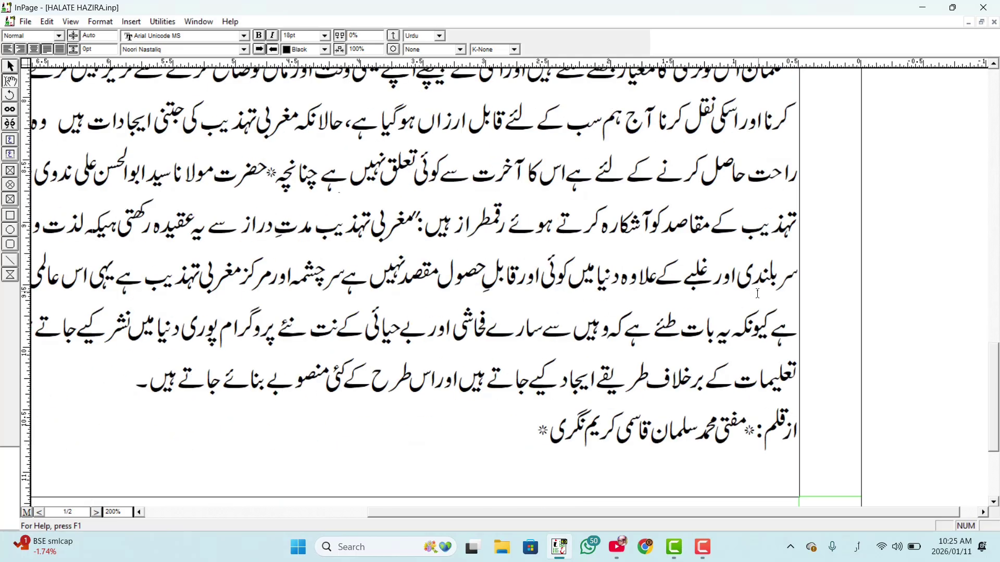
scroll(631, 269, up, 5)
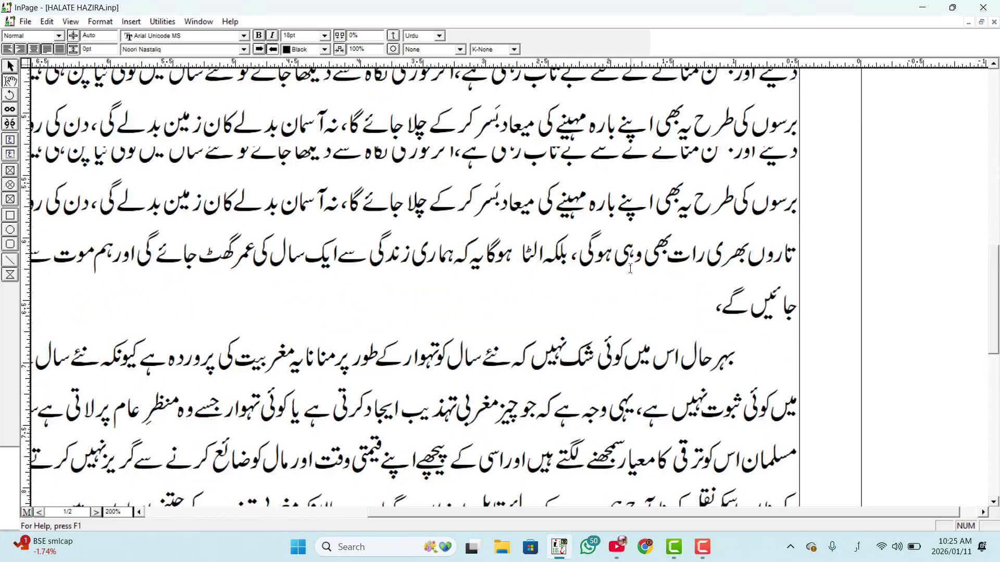
scroll(630, 268, up, 1)
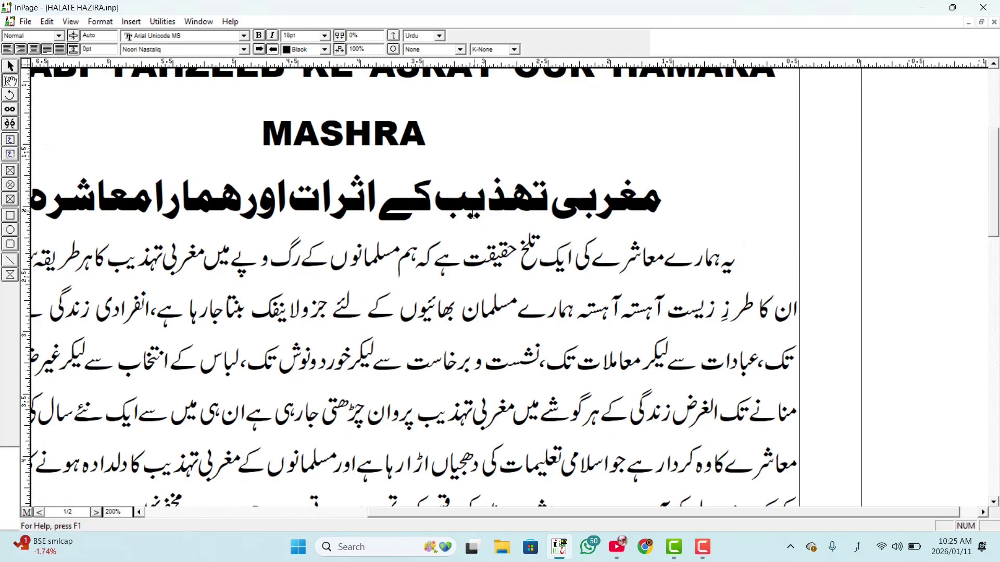
key(ctrl+0)
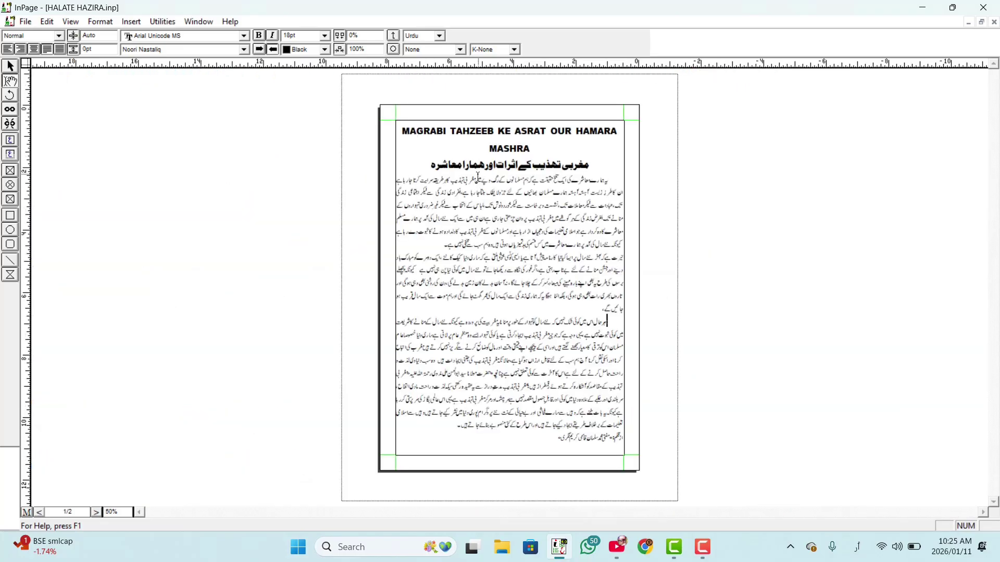
key(ctrl+1)
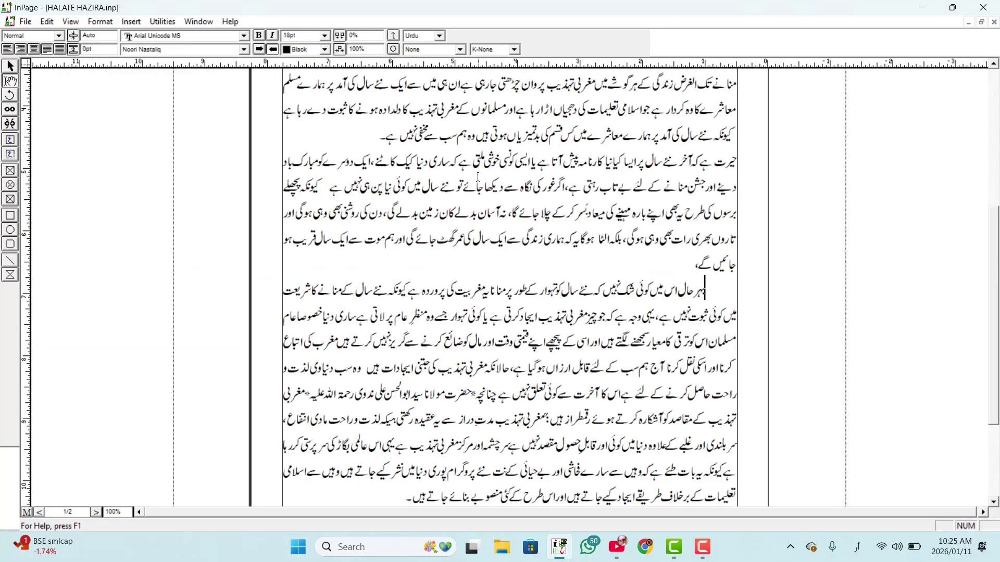
scroll(478, 177, up, 3)
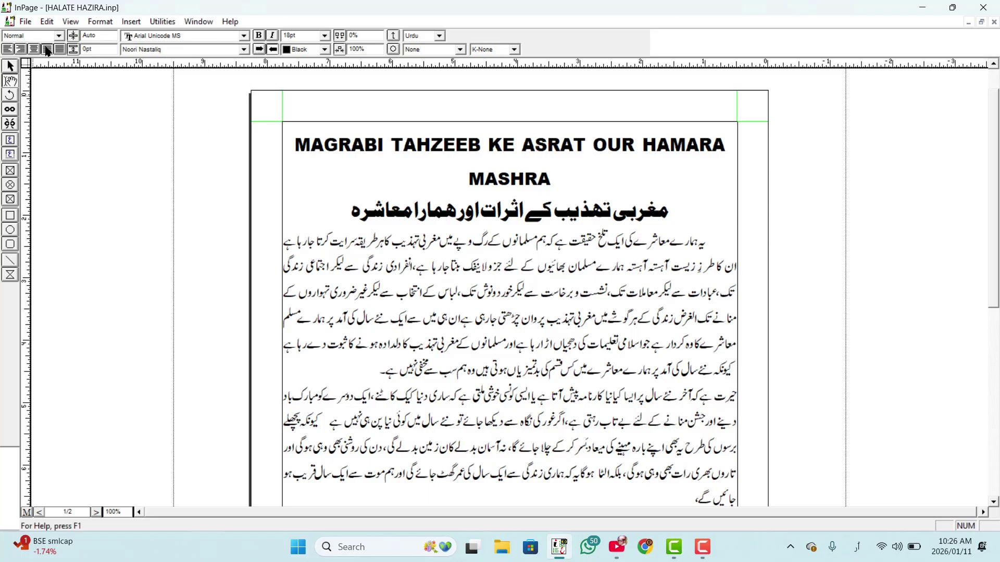
Step: Set the line spacing of the first body paragraph below the Urdu heading to 25 pt
click(714, 237)
key(ctrl+2)
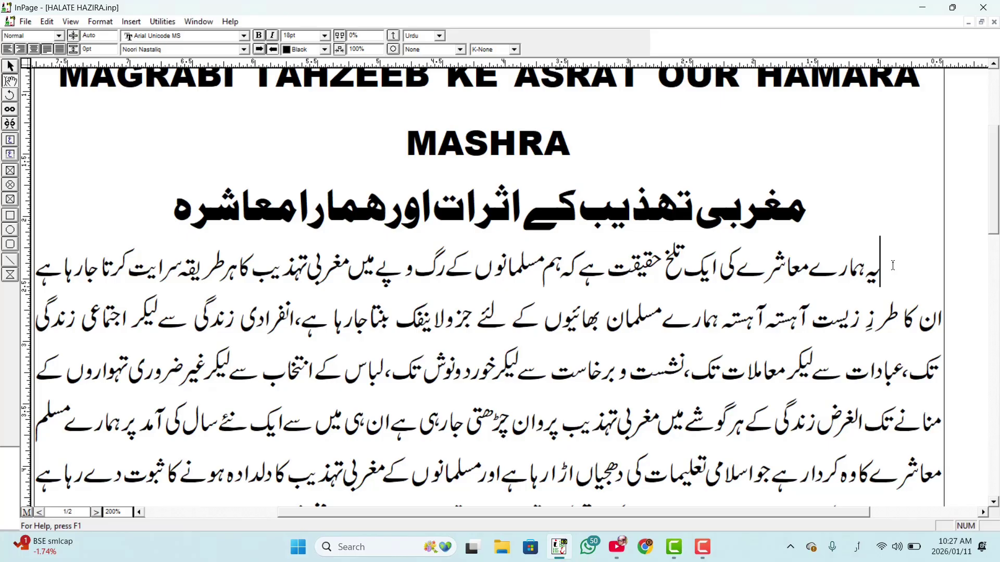
drag(892, 266, 208, 375)
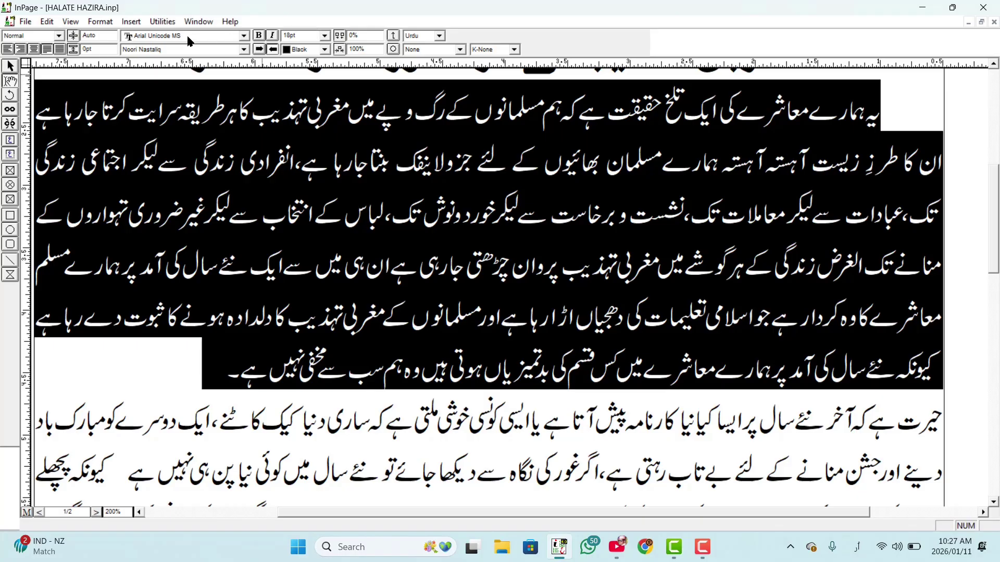
double_click(89, 36)
text(25)
key(Return)
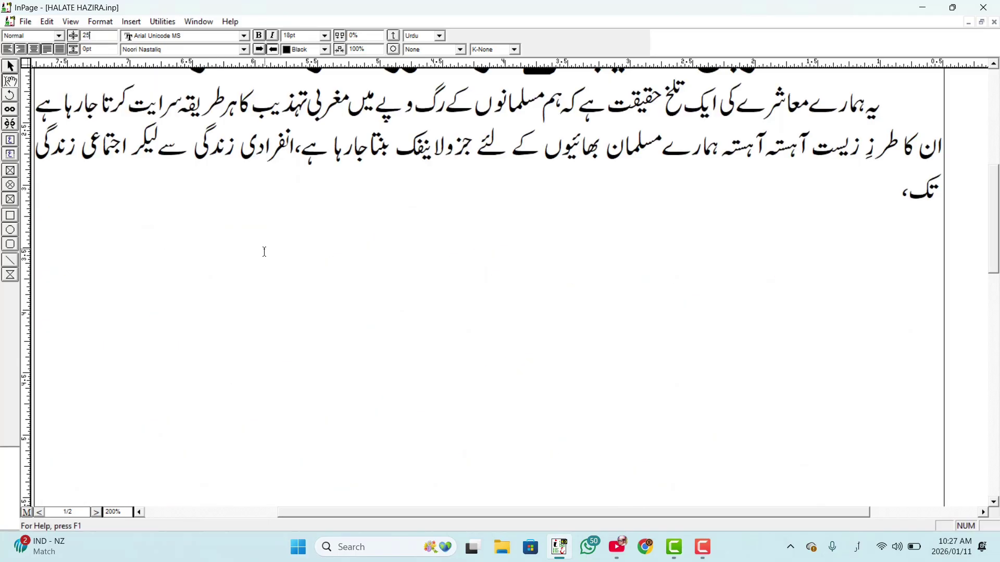
click(518, 117)
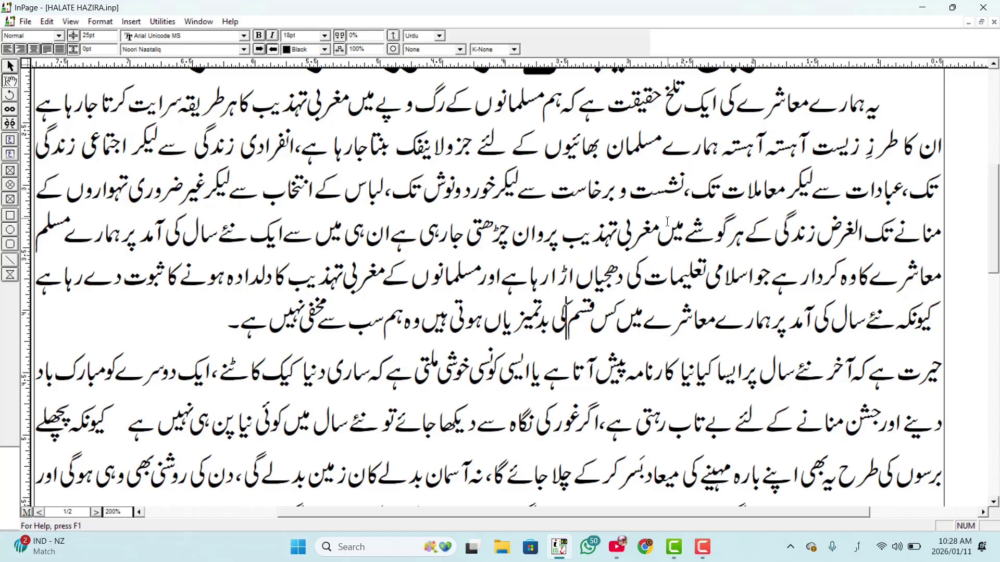
Step: Compare the first paragraph's line spacing with that of the remaining paragraphs of the article
scroll(667, 222, down, 10)
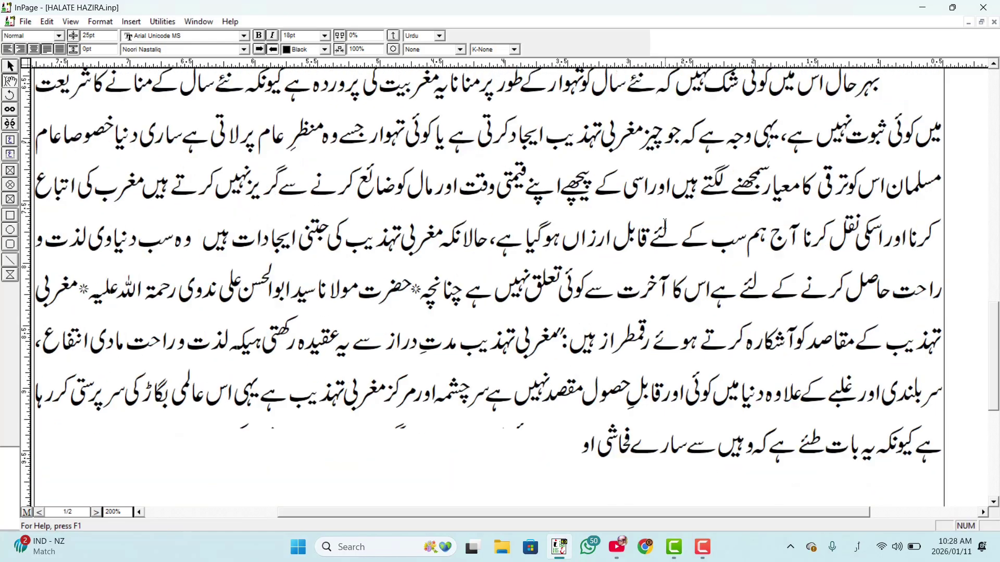
scroll(665, 223, down, 6)
scroll(665, 221, up, 3)
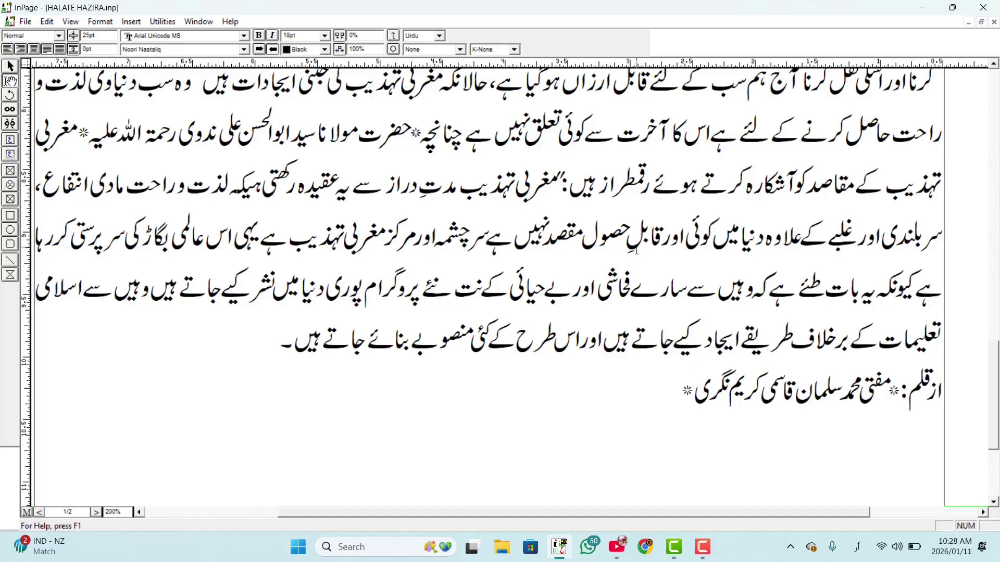
scroll(636, 250, up, 7)
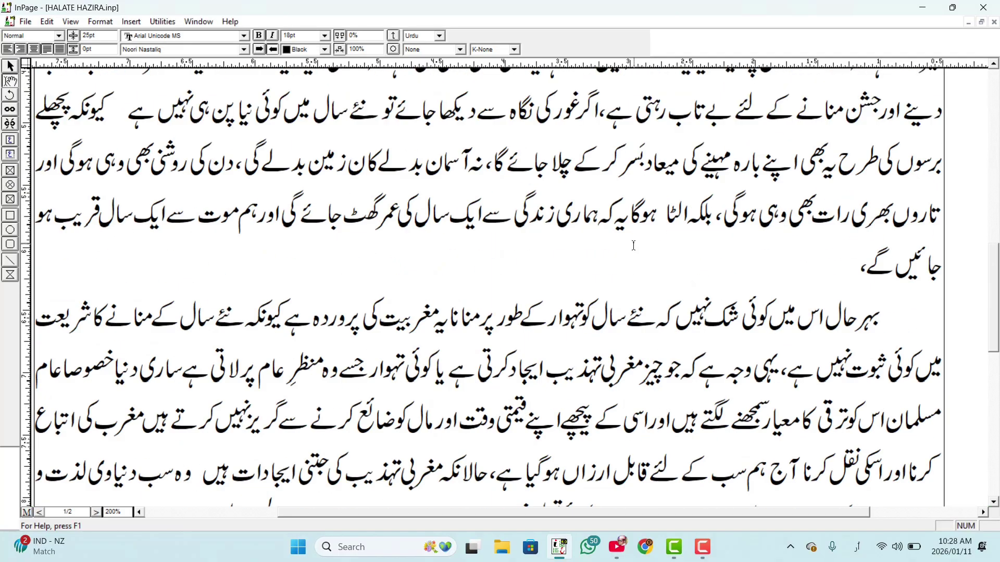
scroll(633, 246, up, 9)
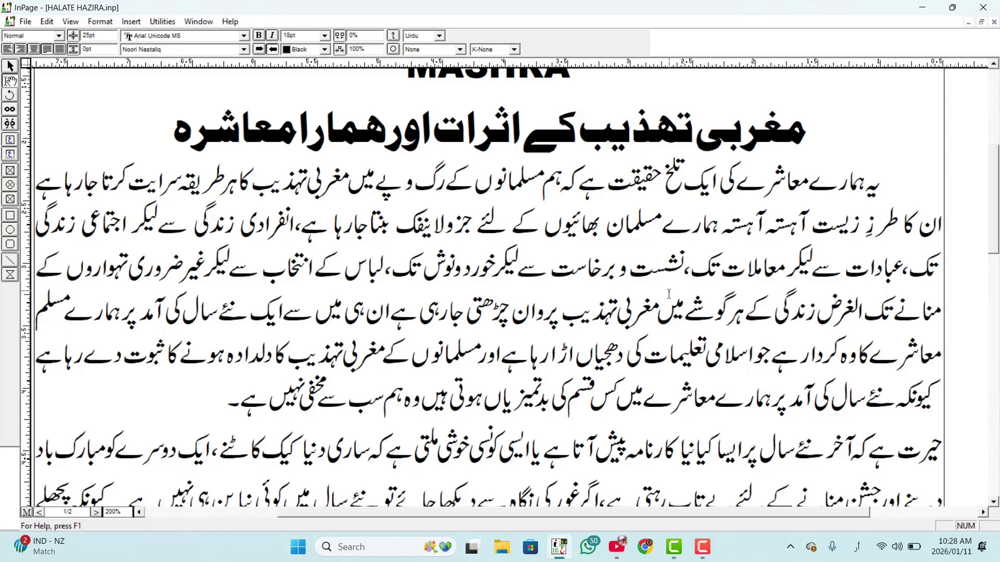
scroll(608, 226, down, 2)
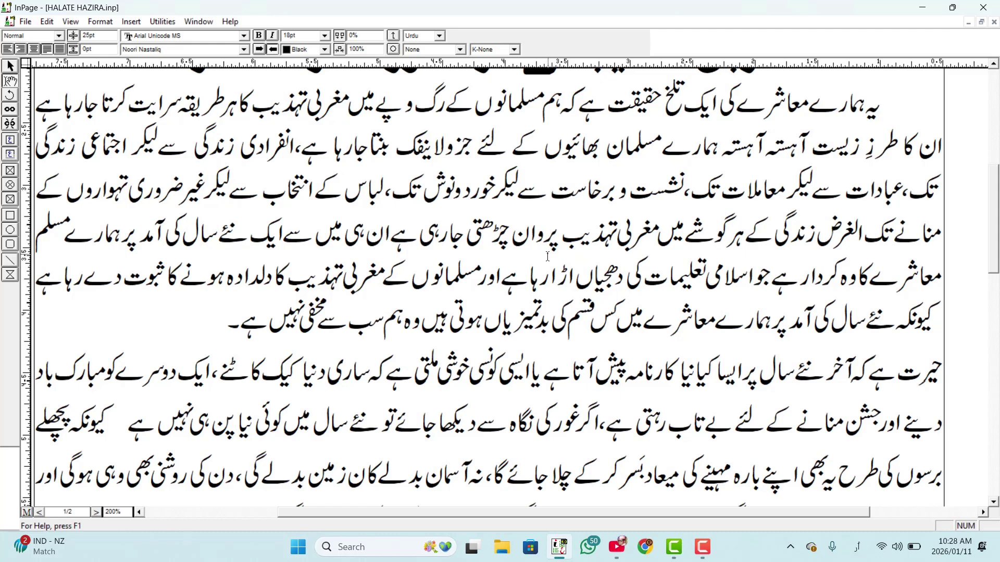
Step: Indent the first line of the second body paragraph, beginning "حیرت ہے", with a tab
scroll(548, 256, down, 4)
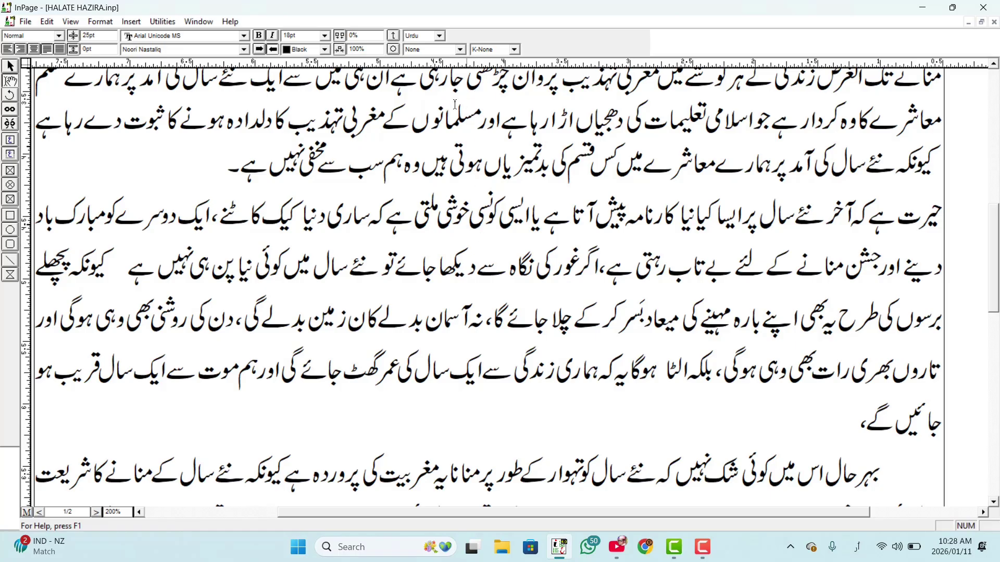
click(943, 208)
key(Tab)
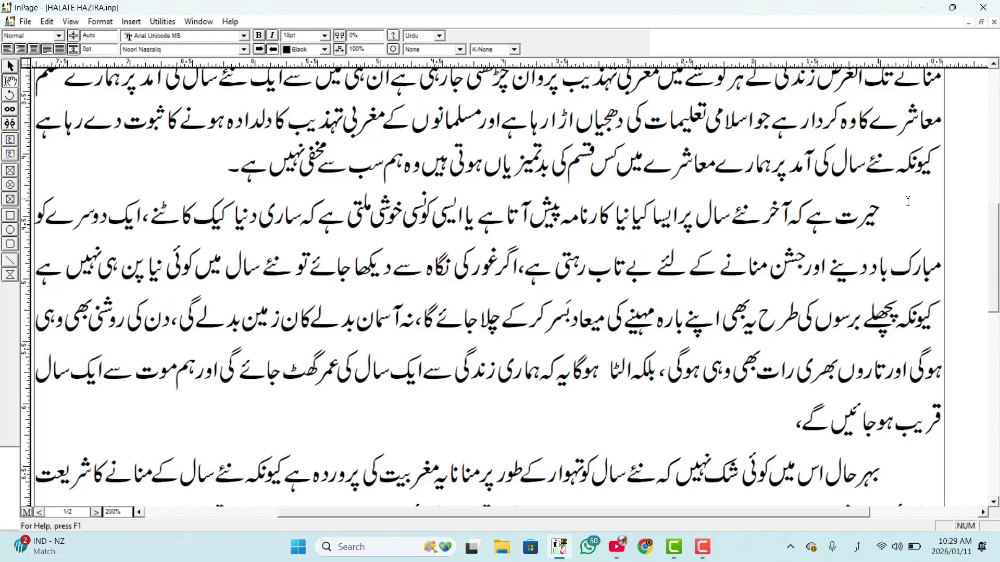
Step: Set the line spacing of the whole second body paragraph, beginning "حیرت ہے", to 25 pt
drag(881, 217, 829, 263)
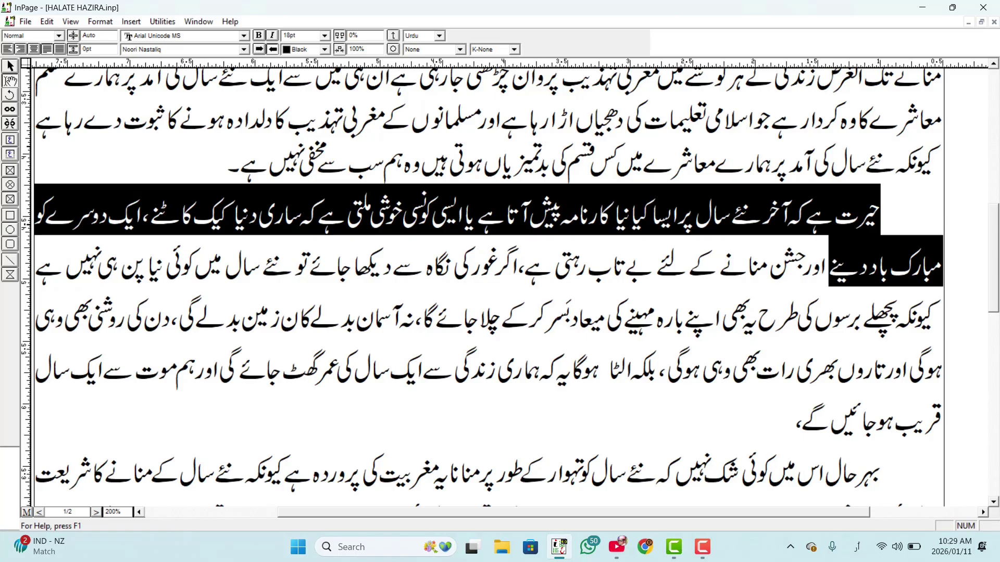
drag(826, 311, 770, 419)
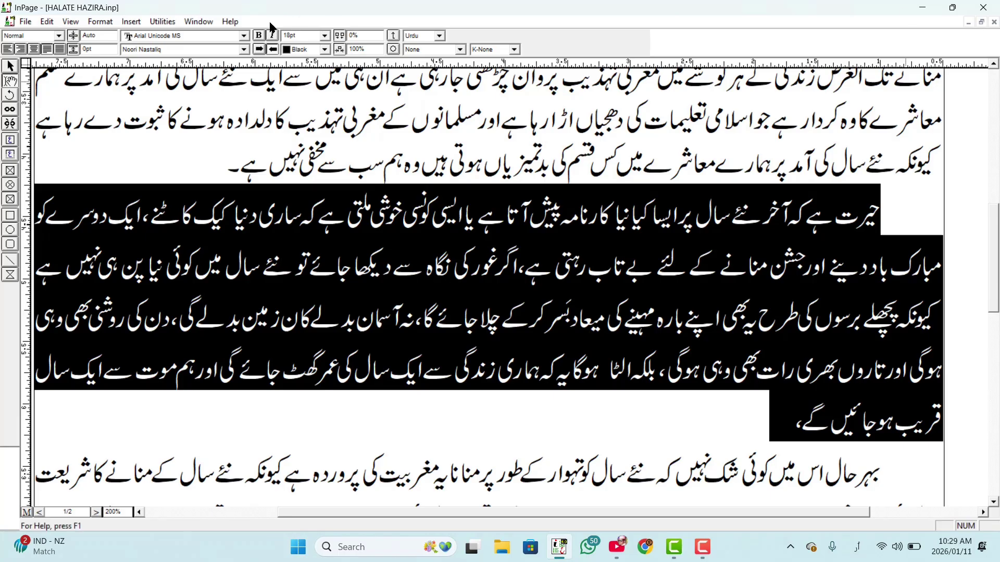
click(106, 36)
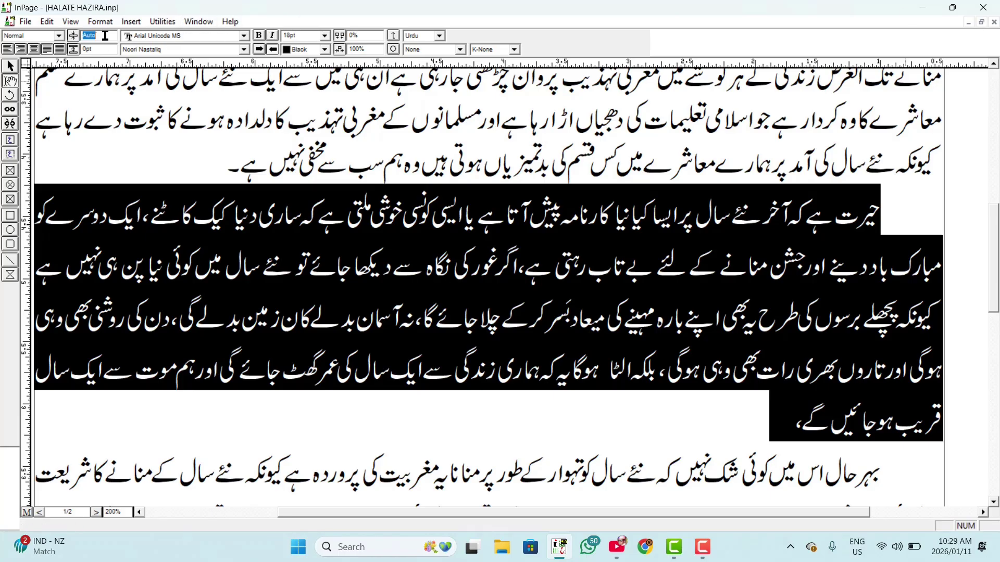
text(25)
key(Return)
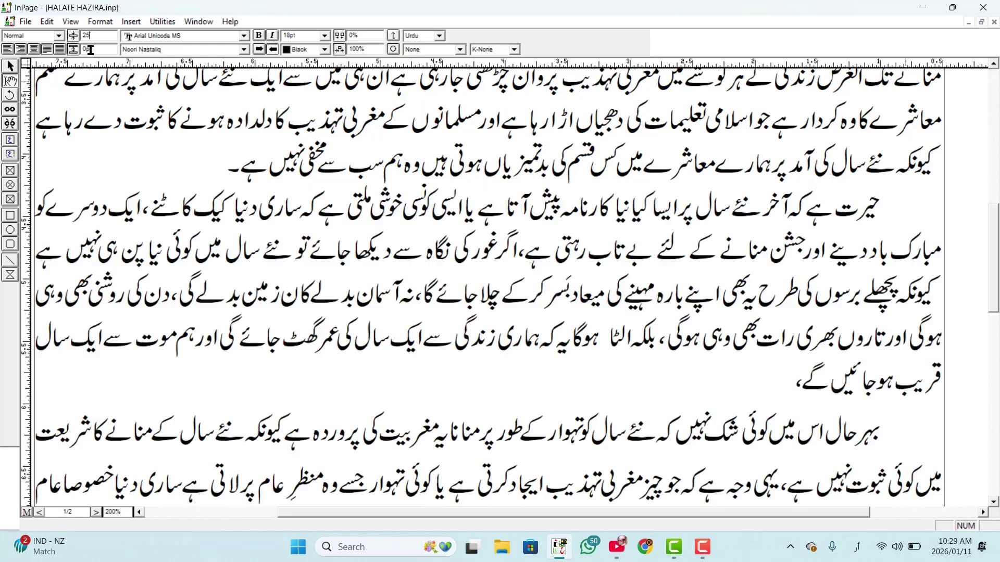
click(783, 340)
scroll(468, 321, down, 2)
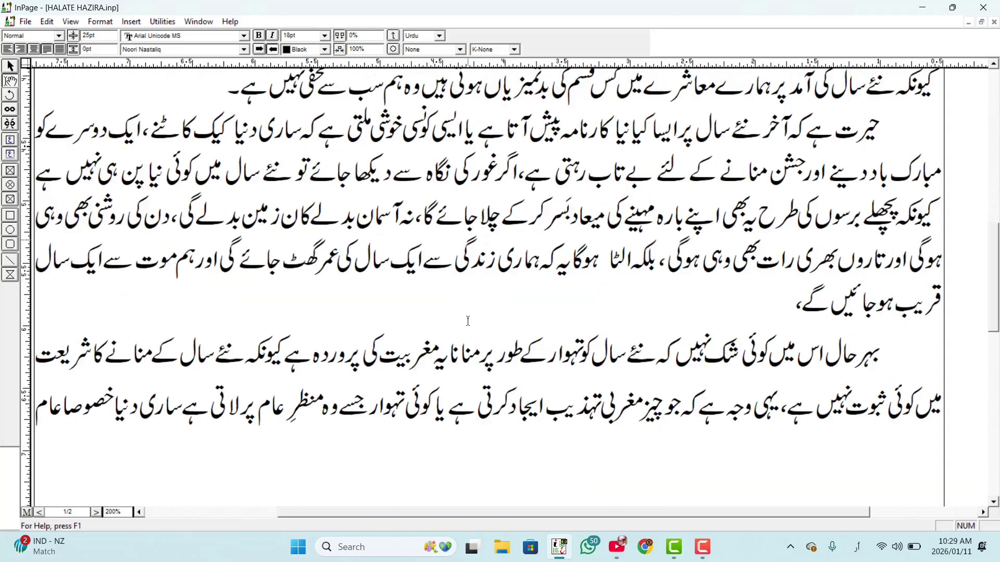
Step: Set the additional spacing below the lines of the paragraph beginning "بہر حال" to 50 pt
scroll(467, 321, down, 2)
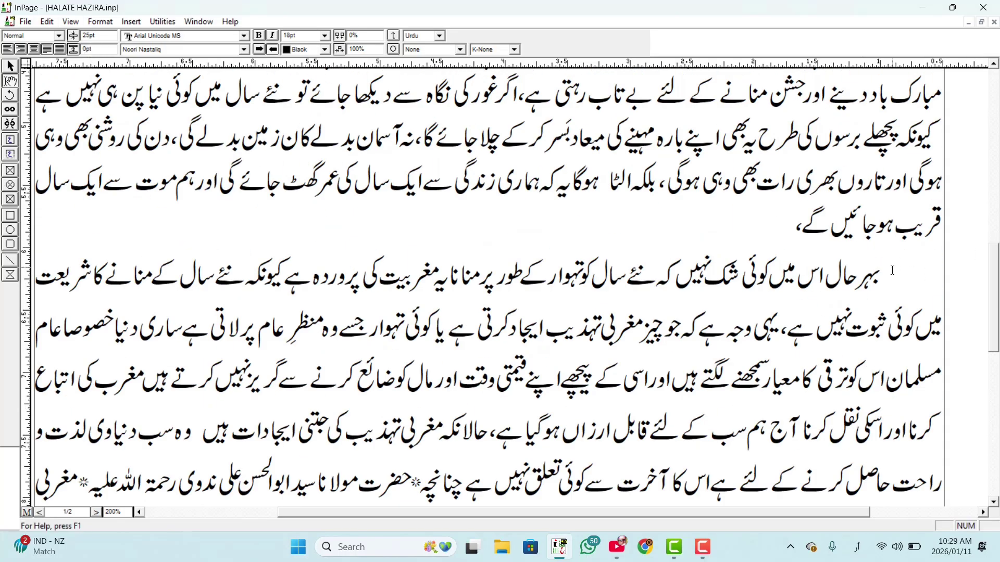
drag(892, 270, 210, 421)
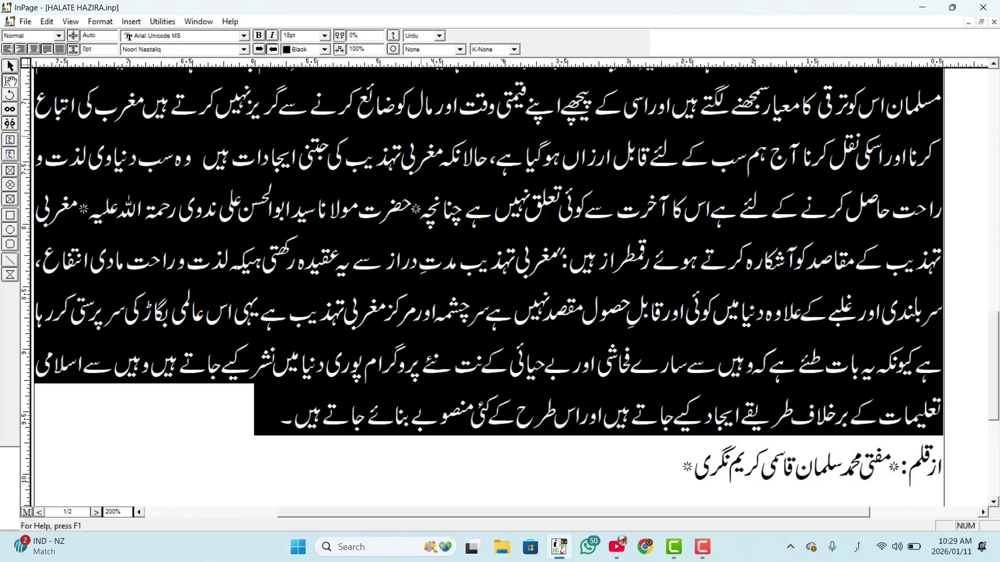
click(98, 49)
double_click(98, 49)
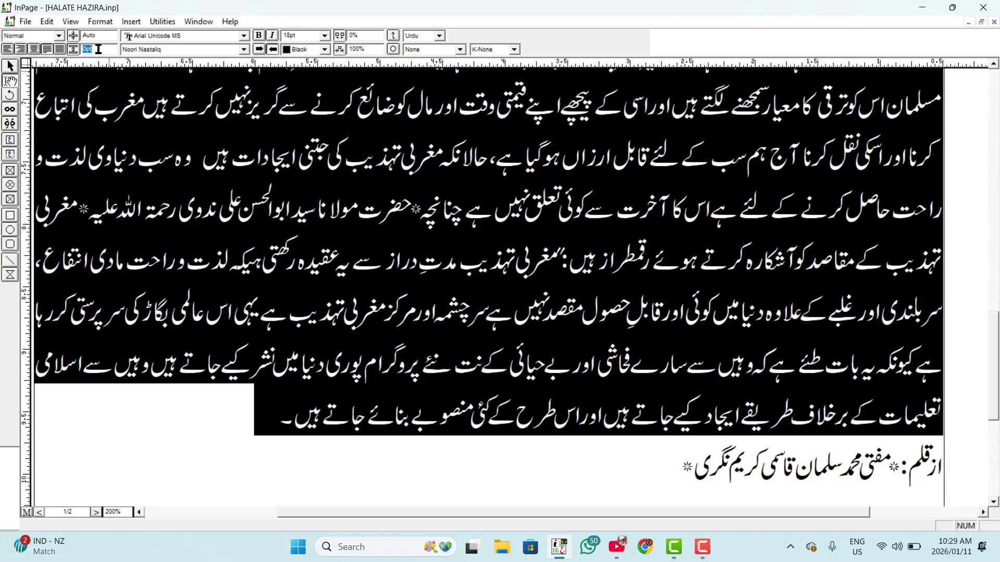
text(50)
key(Return)
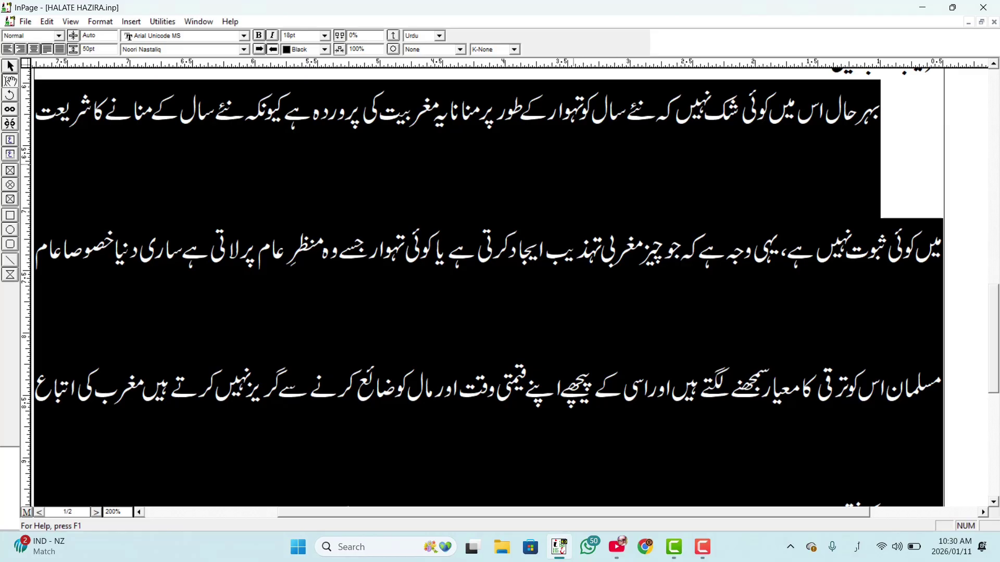
Step: Reset the additional line spacing of the paragraph beginning "بہر حال" to 0 pt and deselect the text
double_click(103, 49)
text(00)
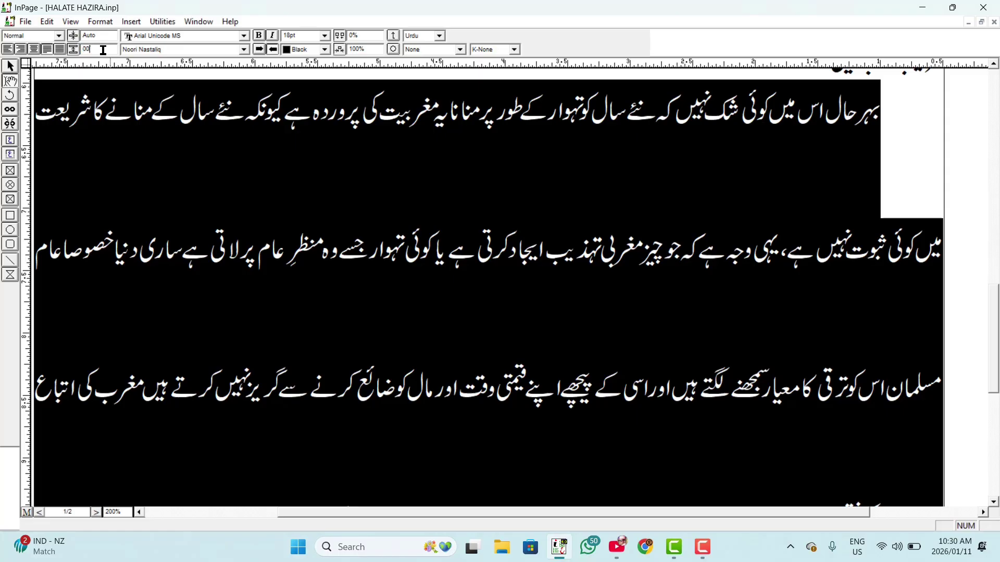
key(Return)
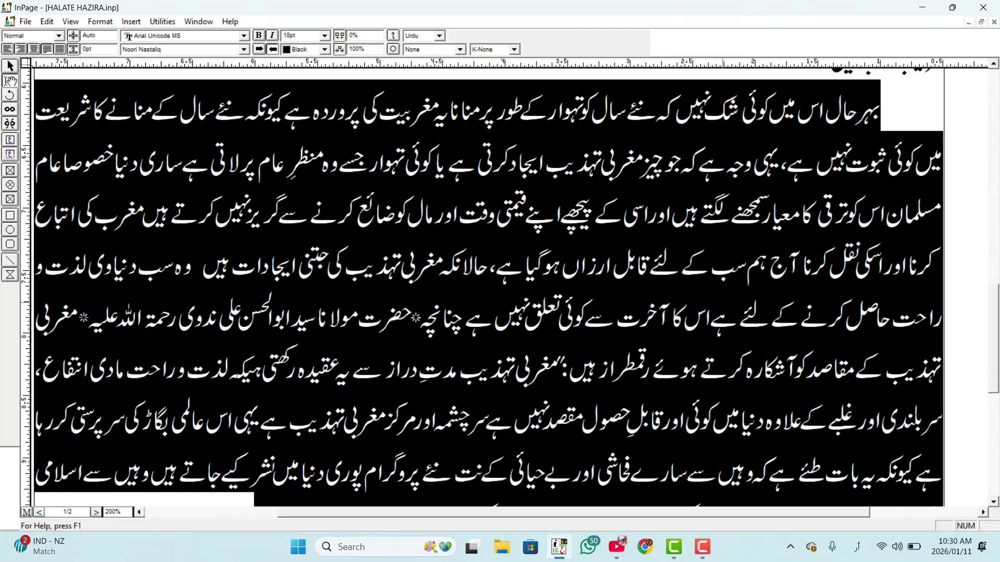
scroll(675, 315, up, 3)
click(677, 312)
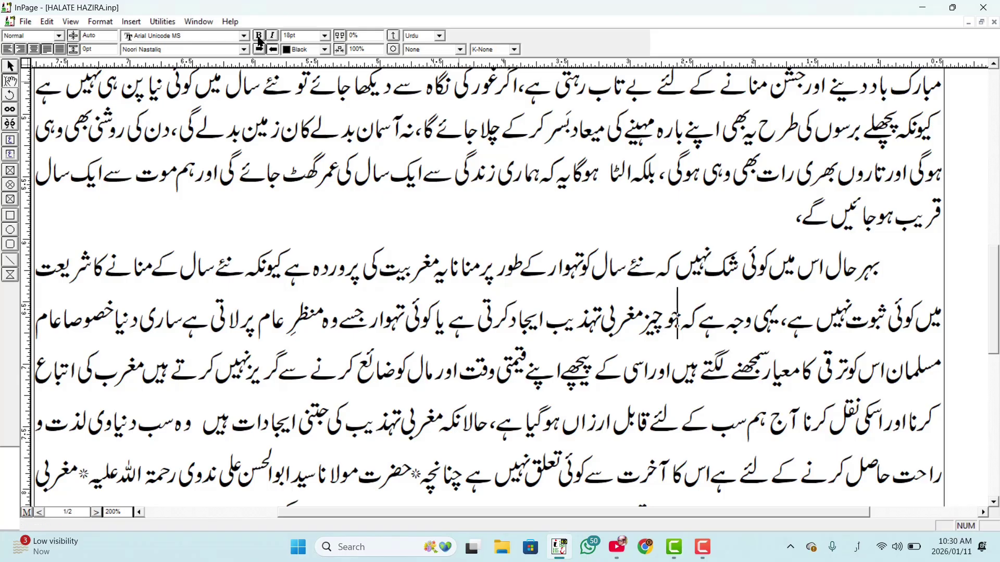
Step: Add a new line with the label "نوٹ:" between the last body paragraph and the author line
scroll(859, 303, up, 1)
scroll(843, 306, down, 1)
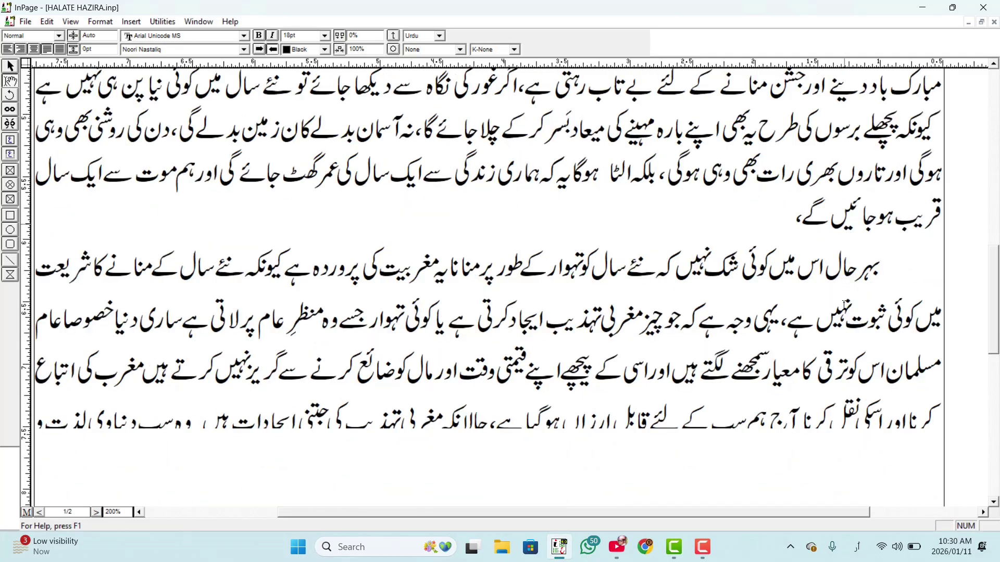
scroll(844, 304, down, 5)
click(266, 294)
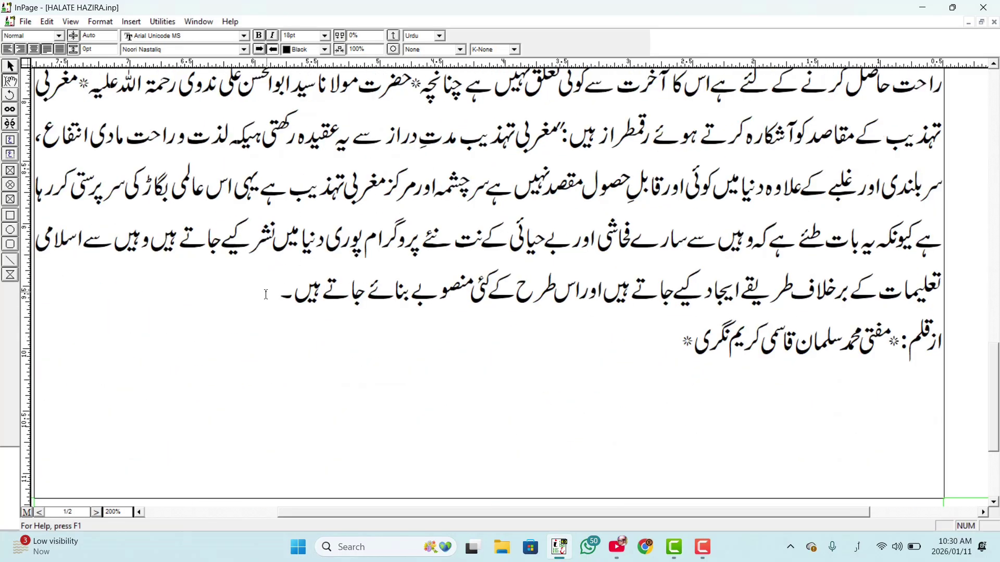
key(Return)
text(نو)
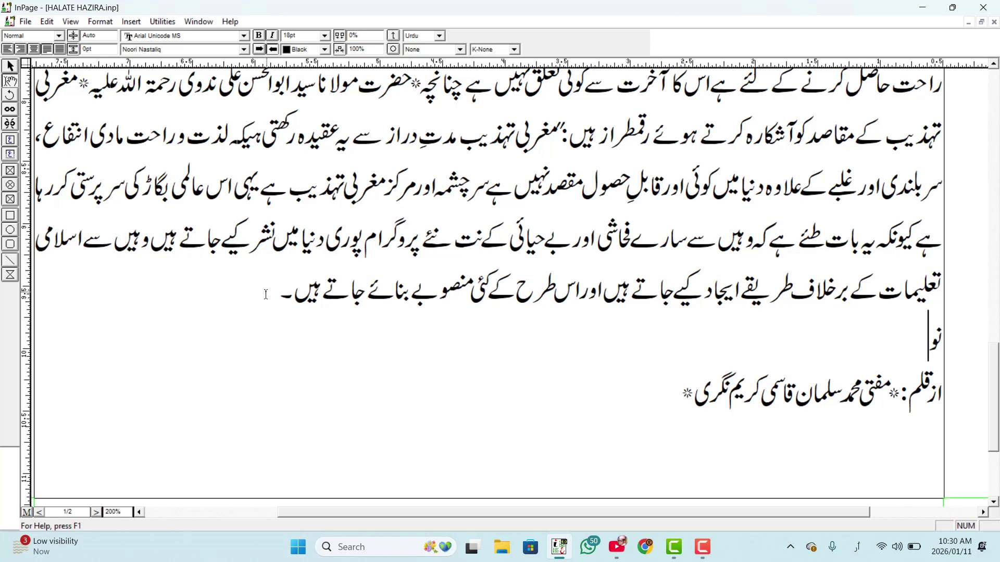
text(ٹ:)
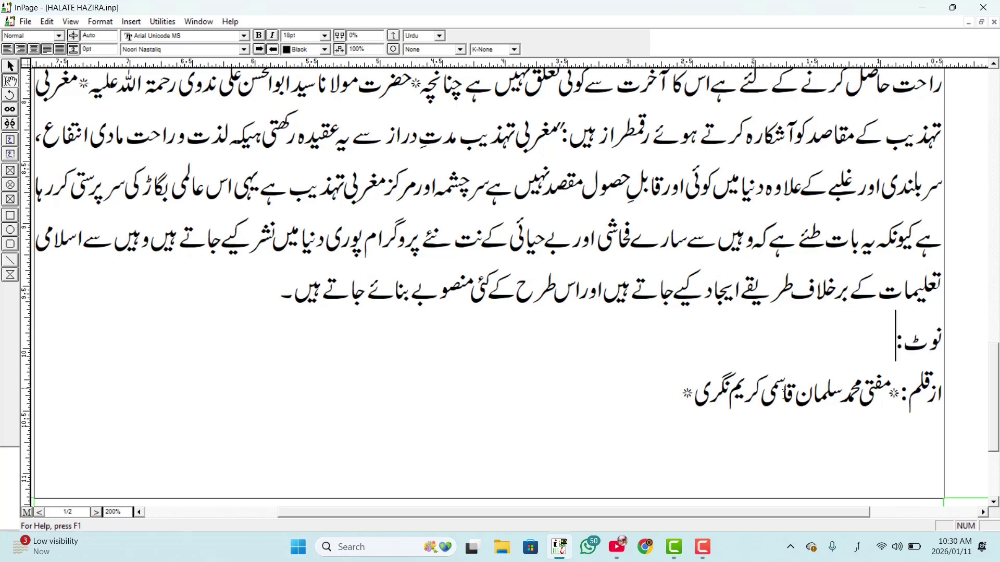
Step: Change the Urdu font of the label "نوٹ:" to Unwan Unicode
drag(878, 345, 943, 342)
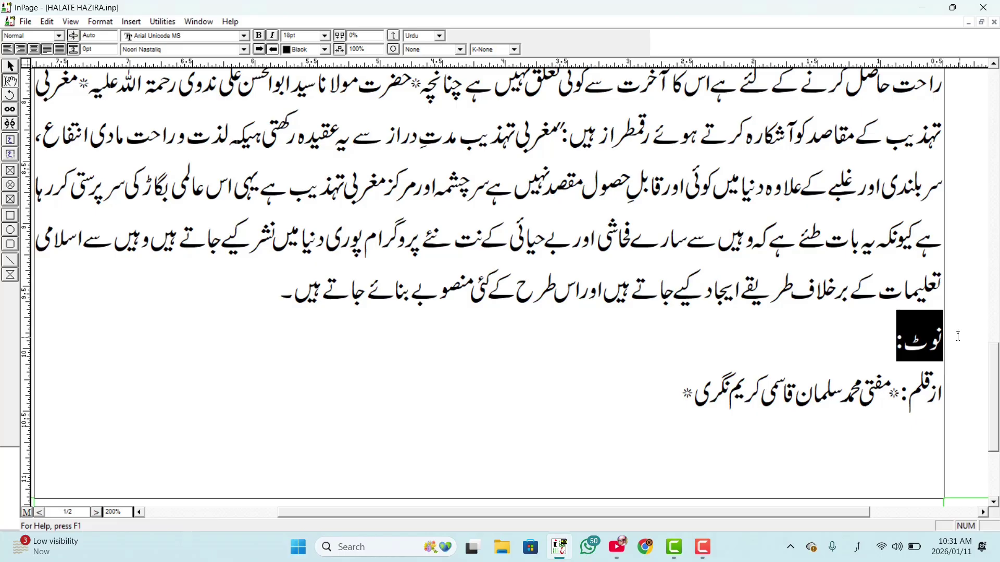
click(159, 51)
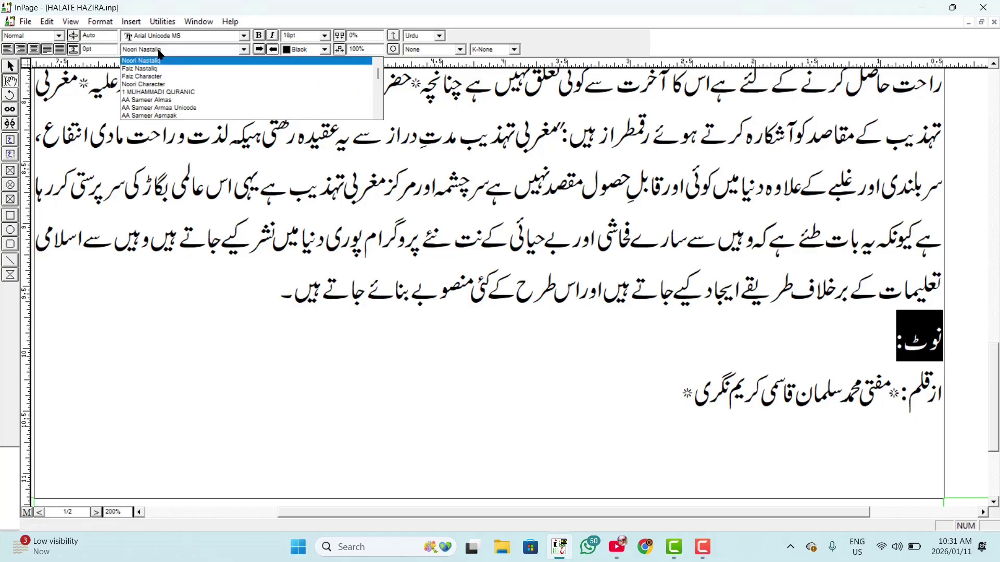
key(u)
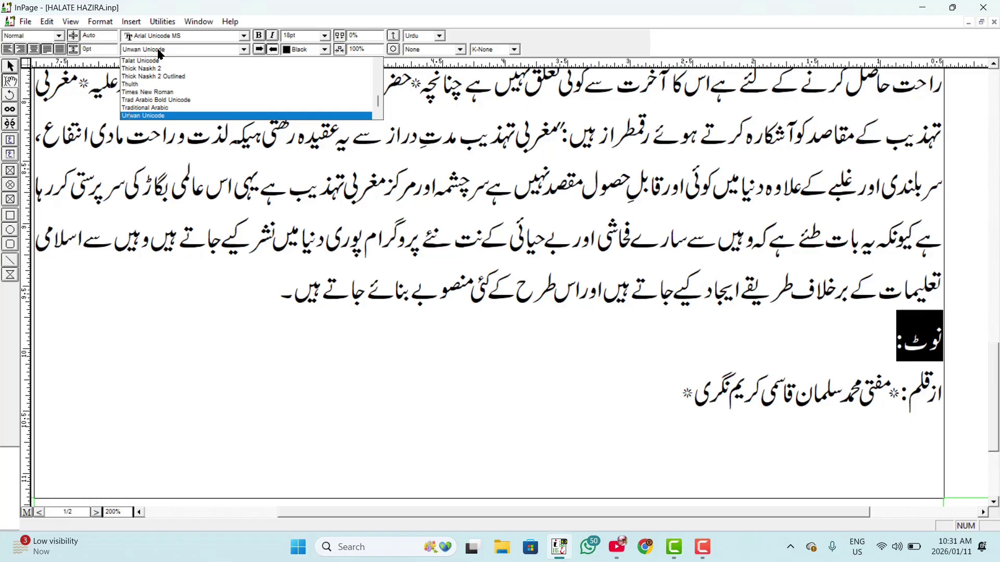
click(154, 117)
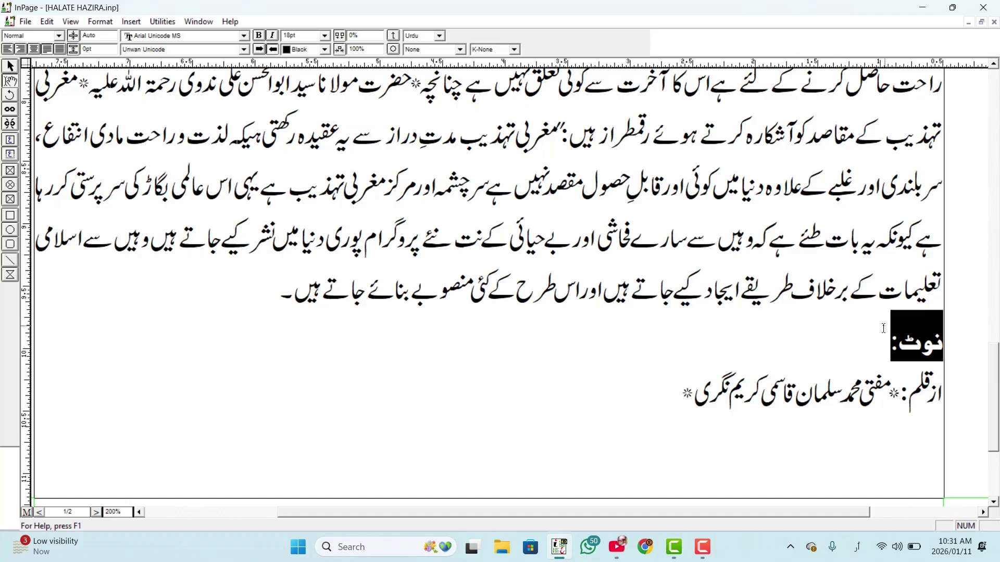
Step: Add the word "غزل" on a new line below "نوٹ:" and centre it
click(885, 332)
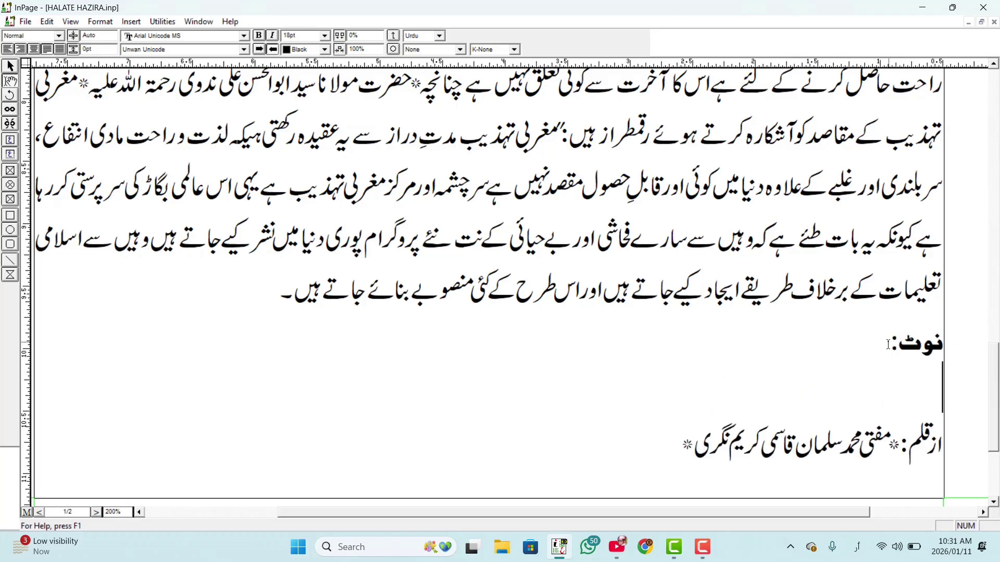
key(Return)
text(ع)
key(BackSpace)
text(غزل)
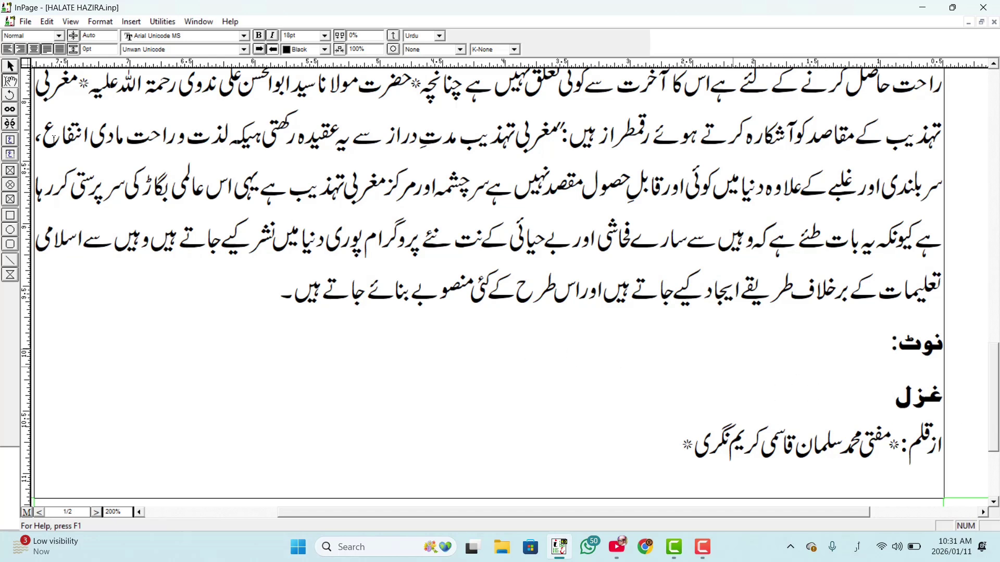
click(33, 50)
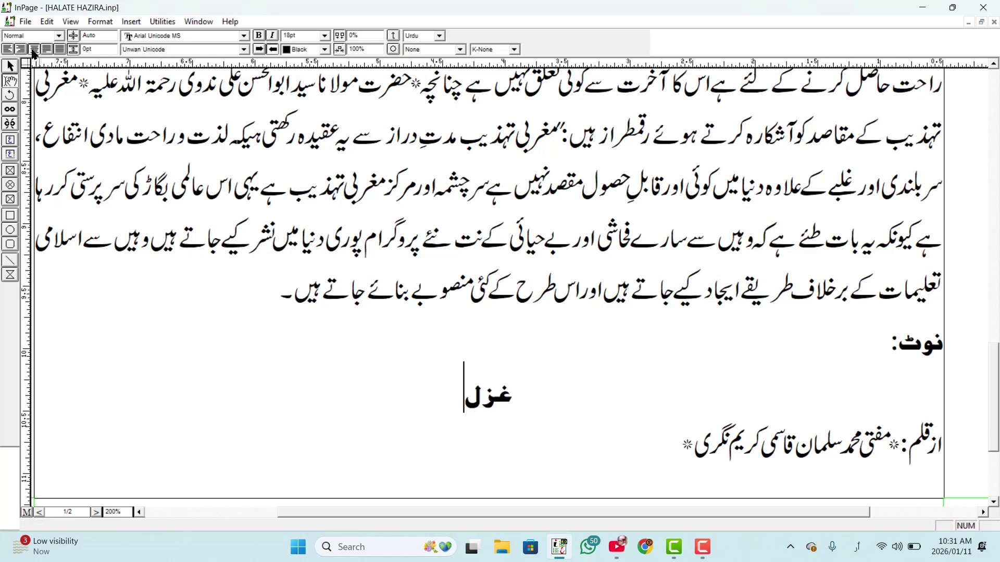
Step: Change the Urdu font of the centred word "غزل" to Diwani Unicode
drag(462, 394, 534, 395)
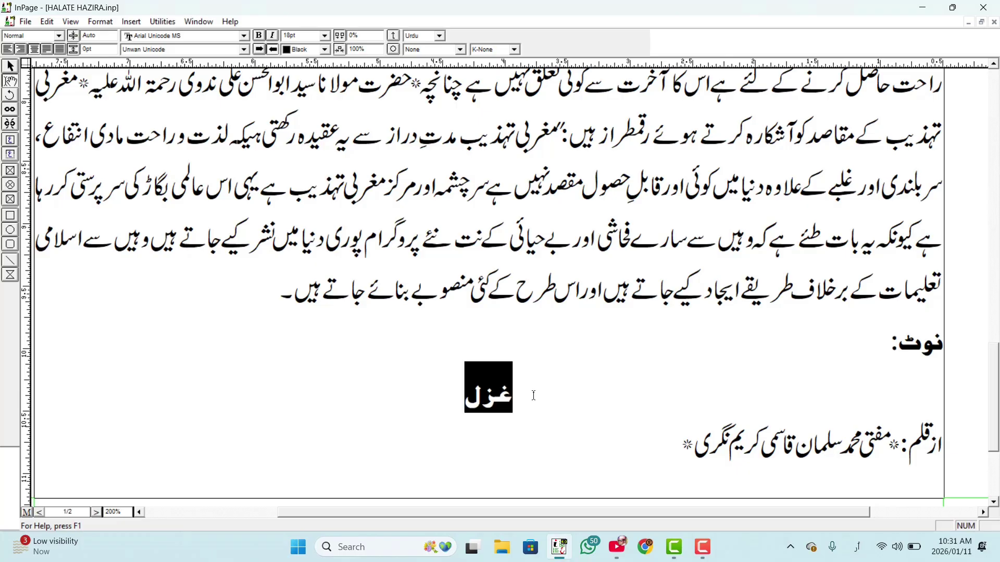
click(156, 49)
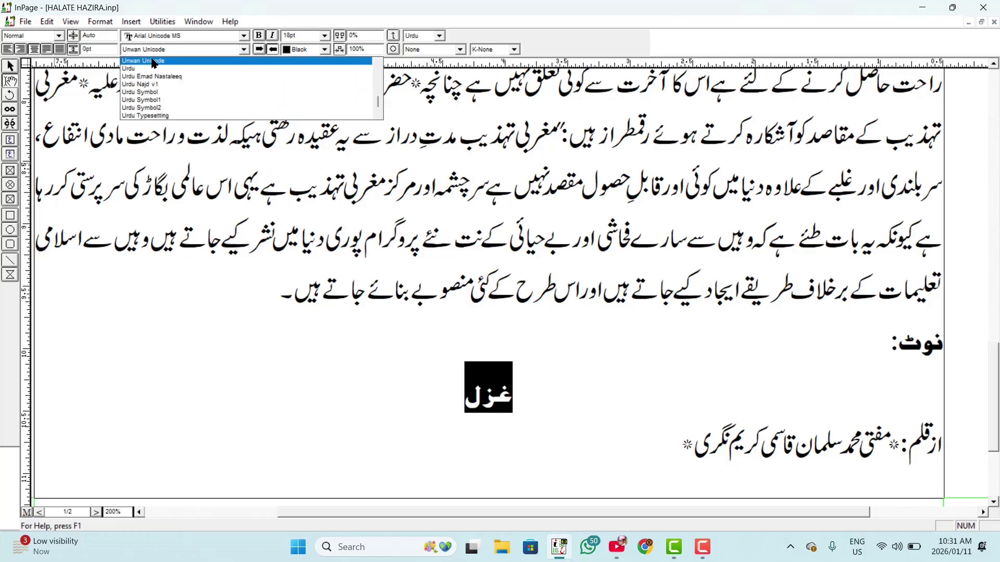
scroll(154, 62, up, 10)
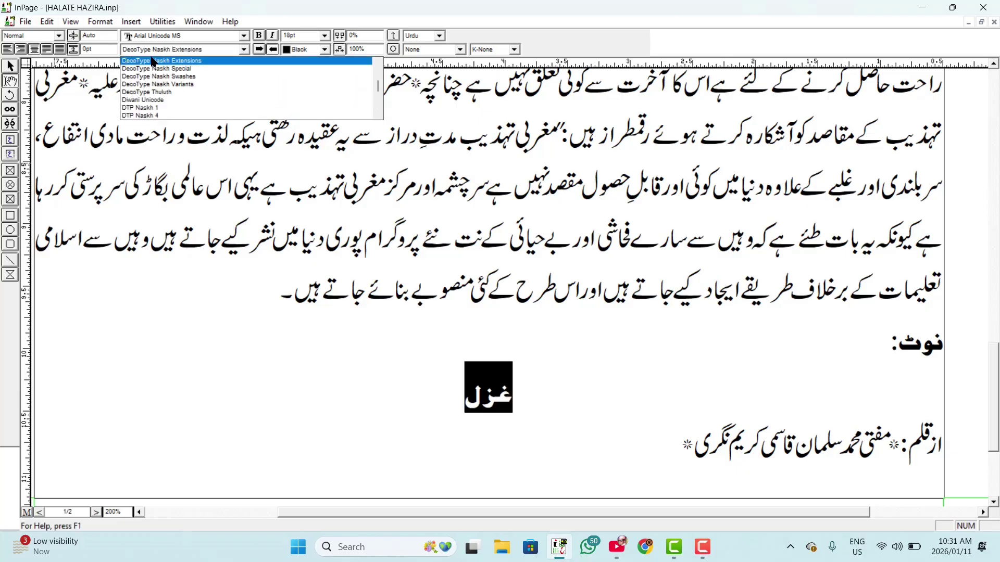
scroll(154, 62, down, 5)
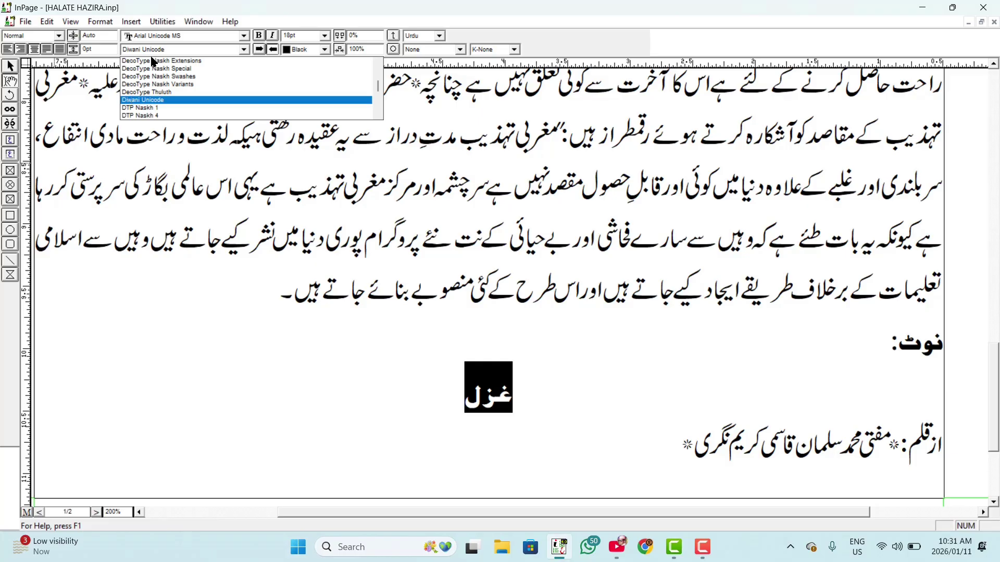
click(134, 100)
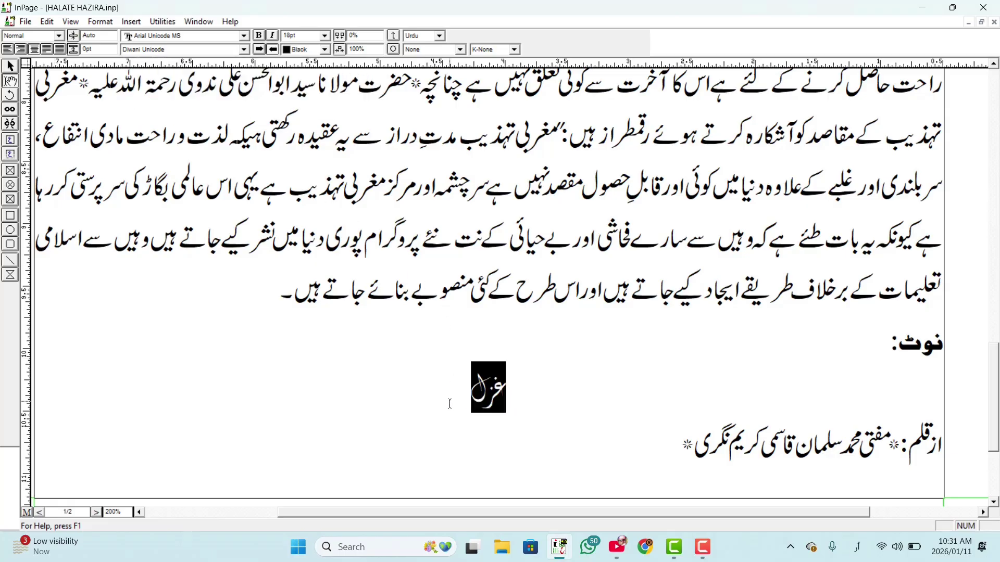
Step: Add the text "الحمدللہ رب العلمین الرحمن الرحیم" in Noori Nastaliq on a new right-aligned line below "غزل"
click(476, 402)
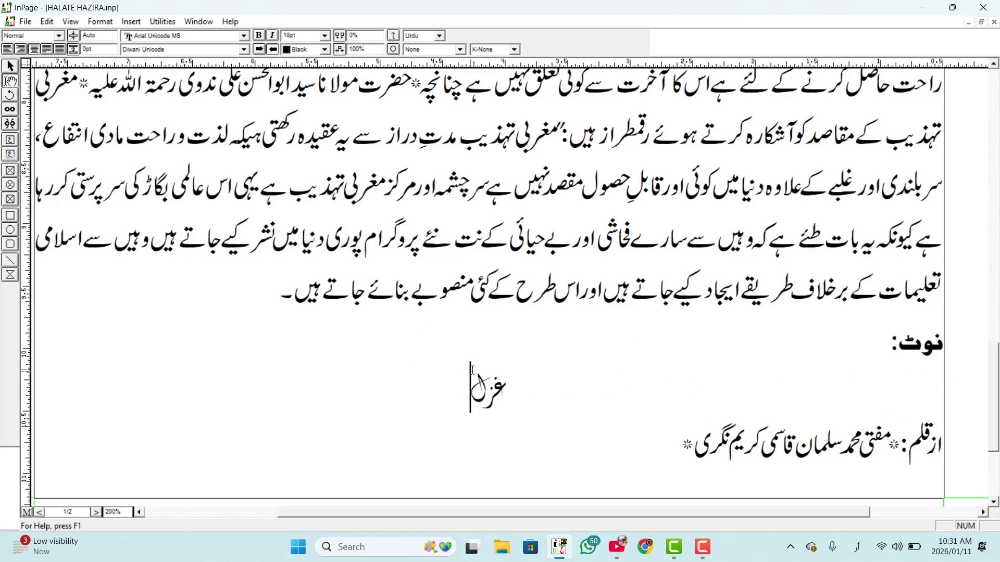
key(Return)
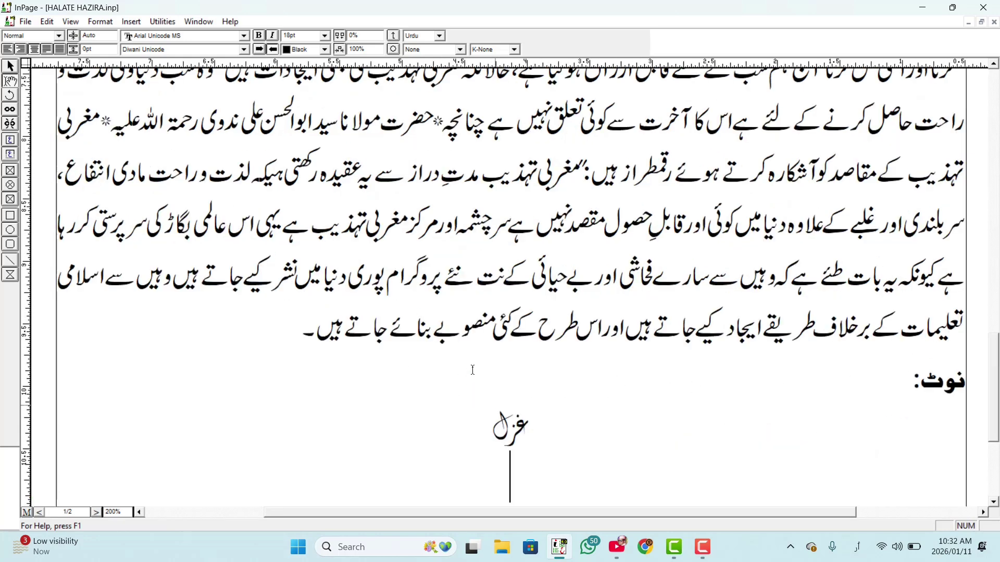
text(ا)
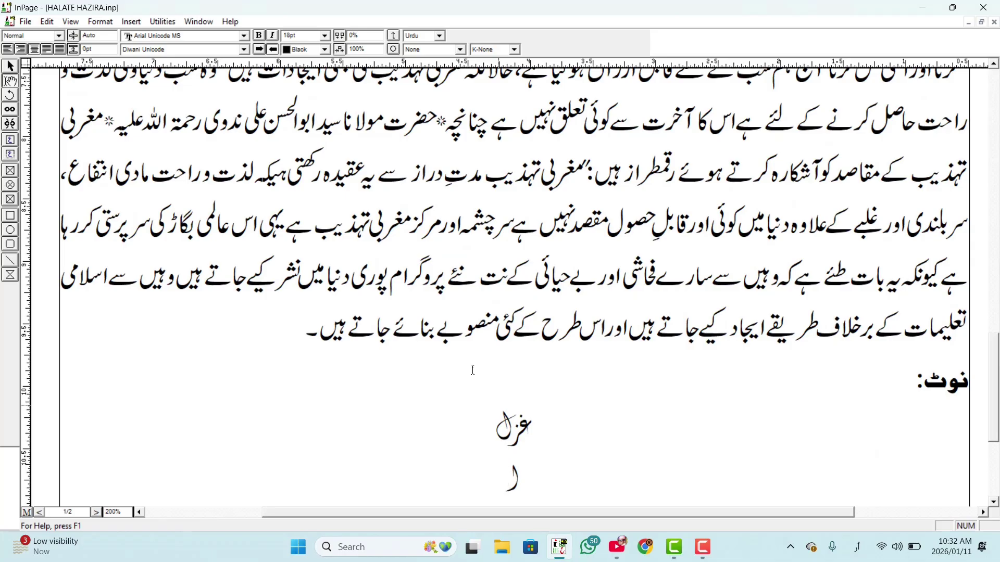
text(الحمدللہ رب العلمین الرحمن الرحیم)
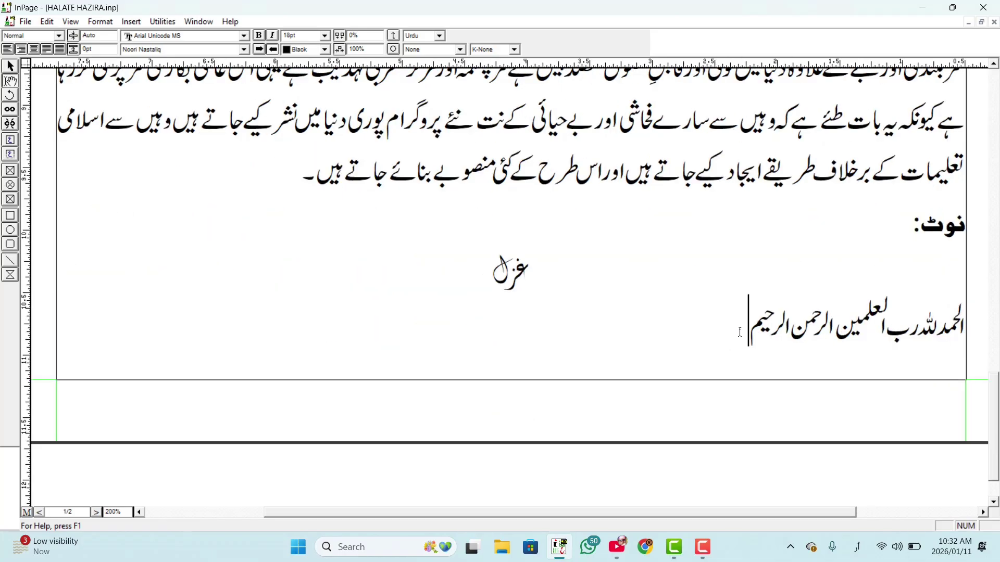
Step: Change the Urdu font of the line "الحمدللہ رب العلمین الرحمن الرحیم" to 1 MUHAMMADI QURANIC and deselect it
drag(739, 331, 975, 322)
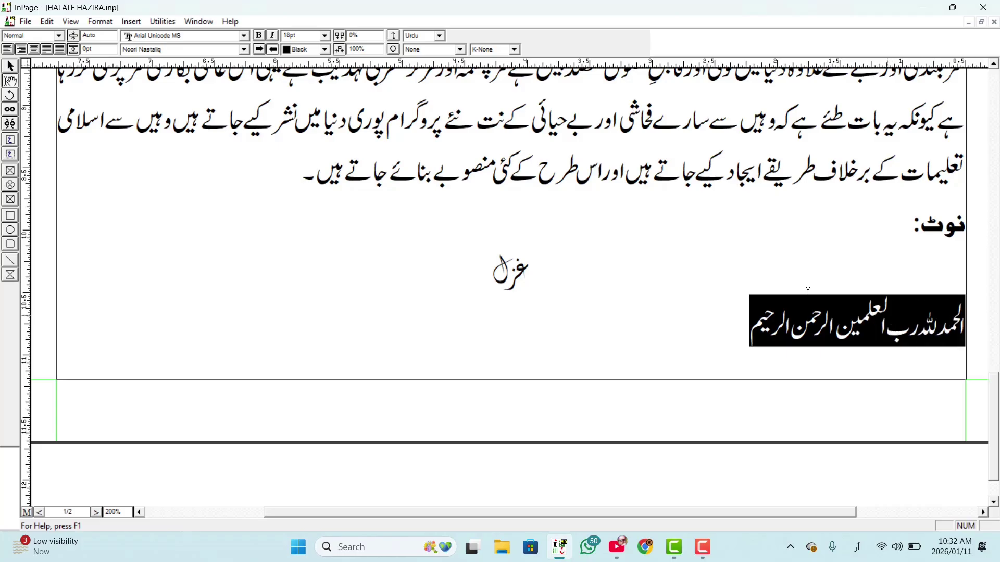
click(202, 50)
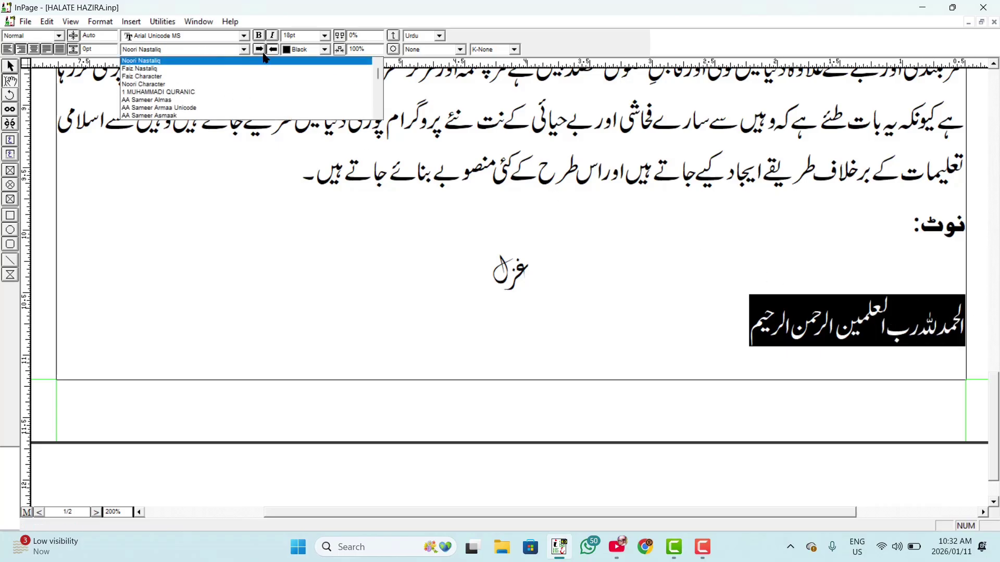
click(214, 93)
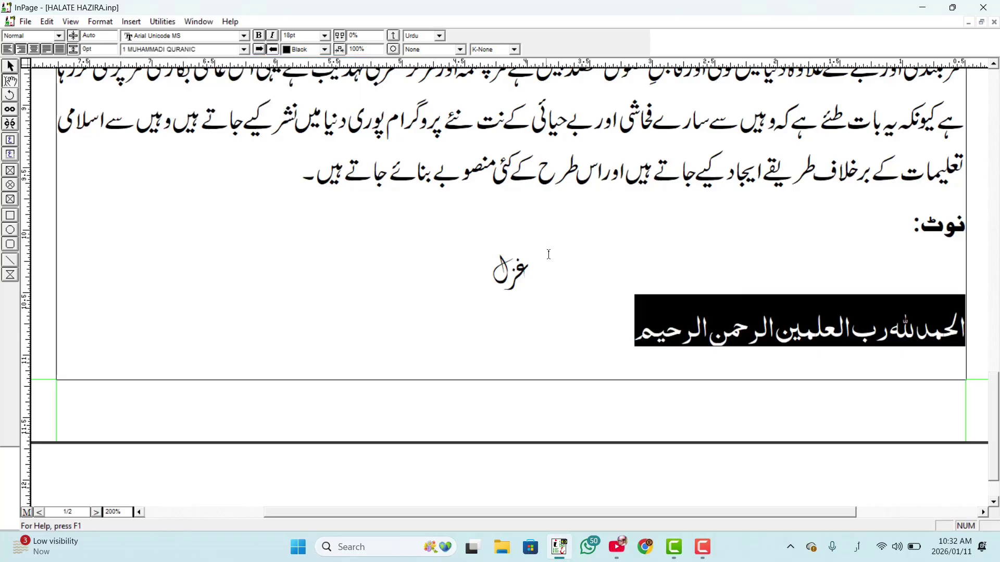
click(610, 346)
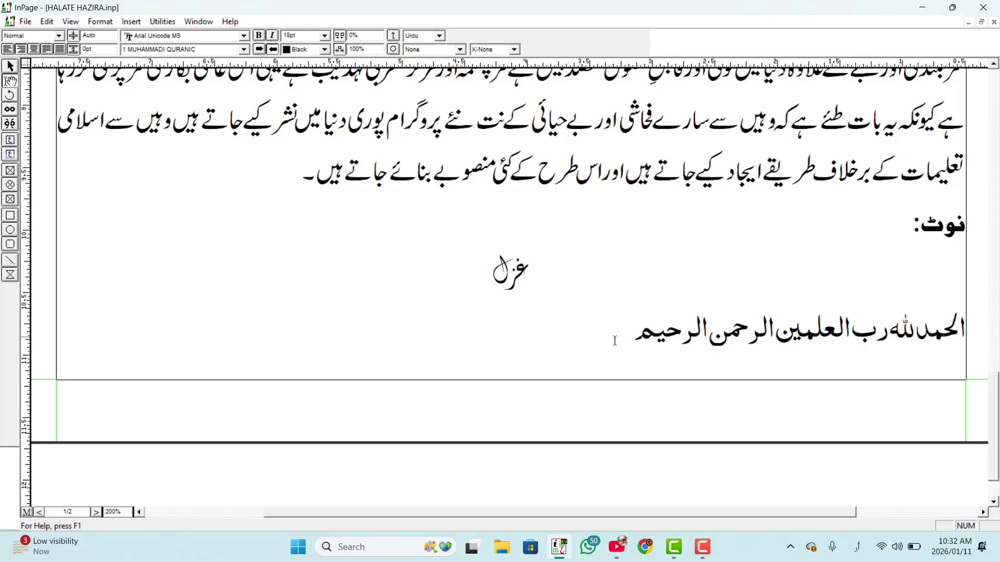
Step: Copy the line "الحمدللہ رب العلمین الرحمن الرحیم" to the empty line above the author line on page 2
drag(614, 340, 975, 325)
key(ctrl+c)
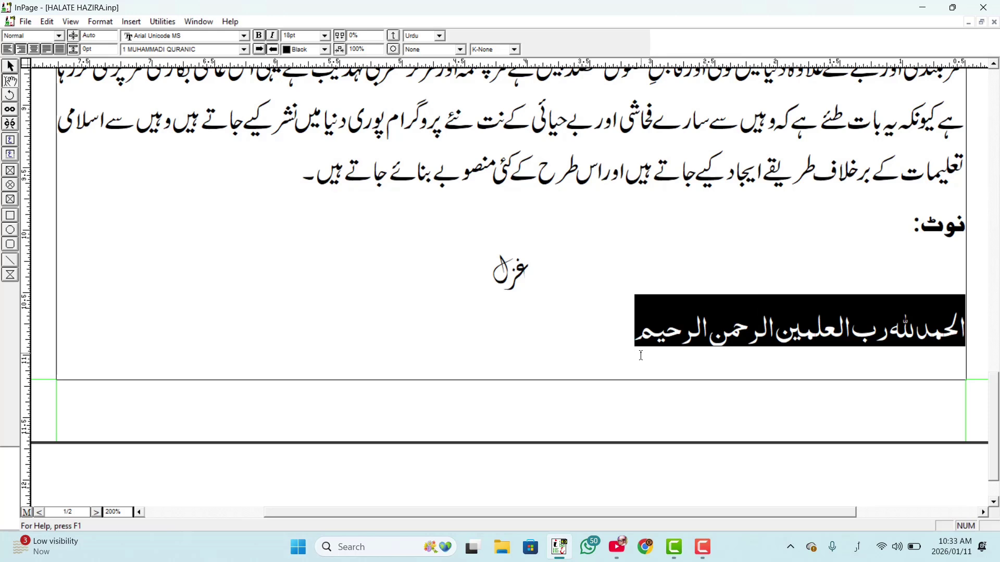
key(Page_Down)
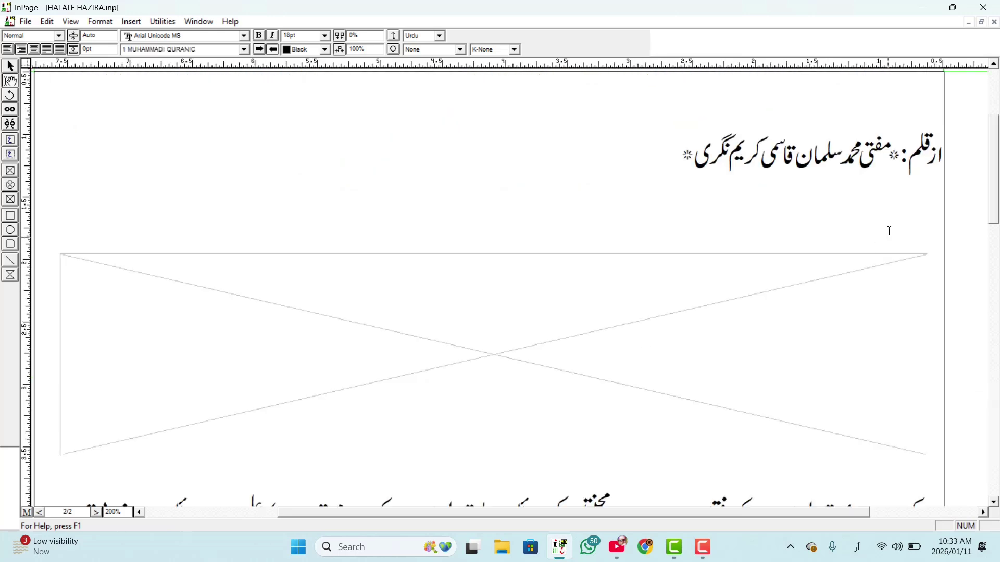
click(922, 101)
key(ctrl+v)
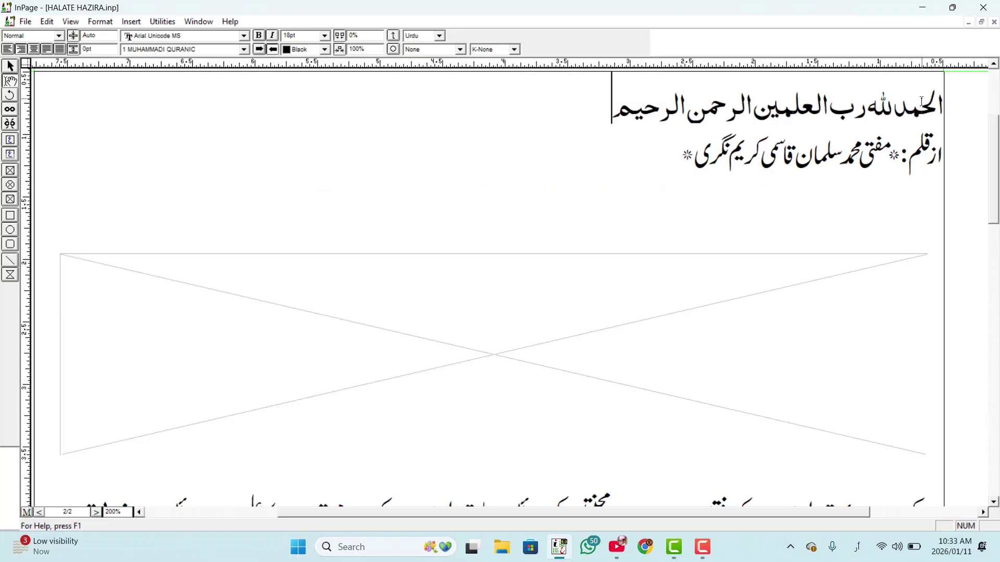
Step: Change the Urdu font of the copied Arabic line on page 2 to Trad Arabic Bold Unicode and deselect it
drag(529, 104, 952, 78)
click(173, 49)
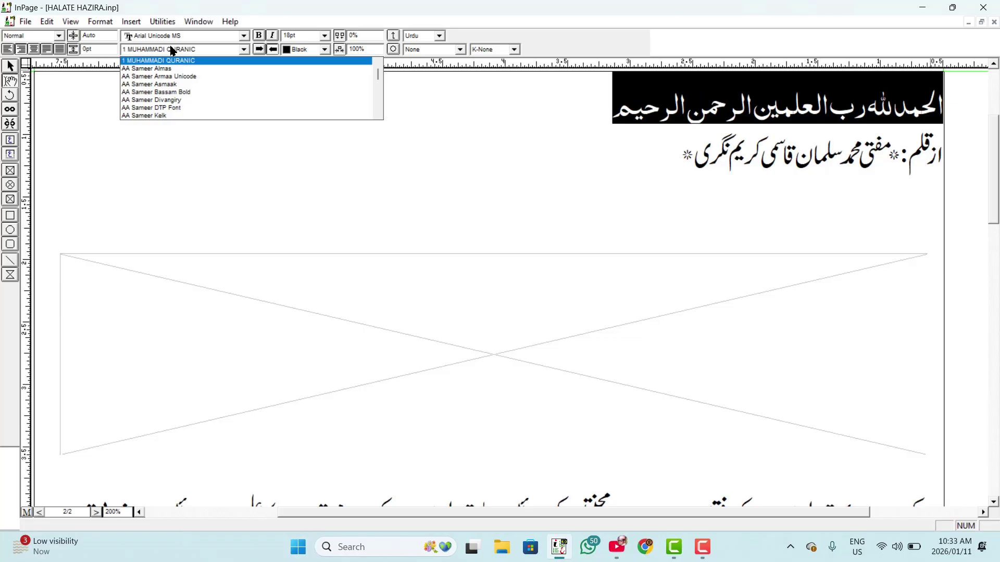
text(tr)
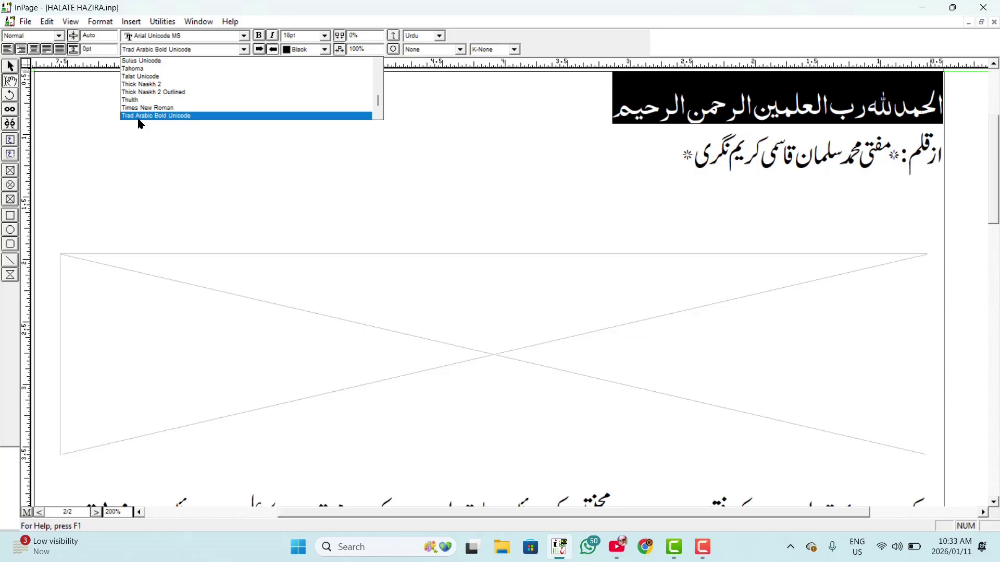
click(177, 116)
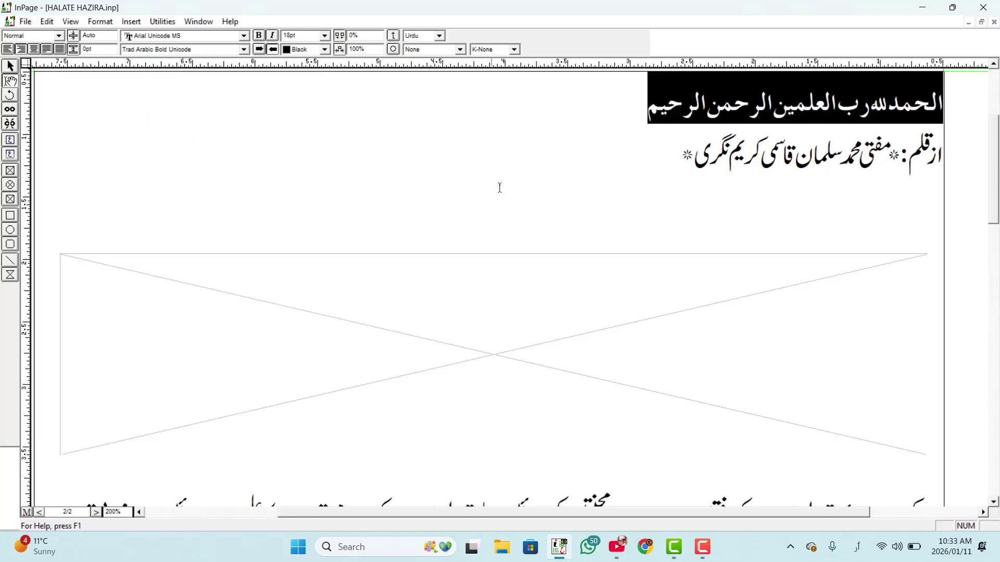
click(639, 112)
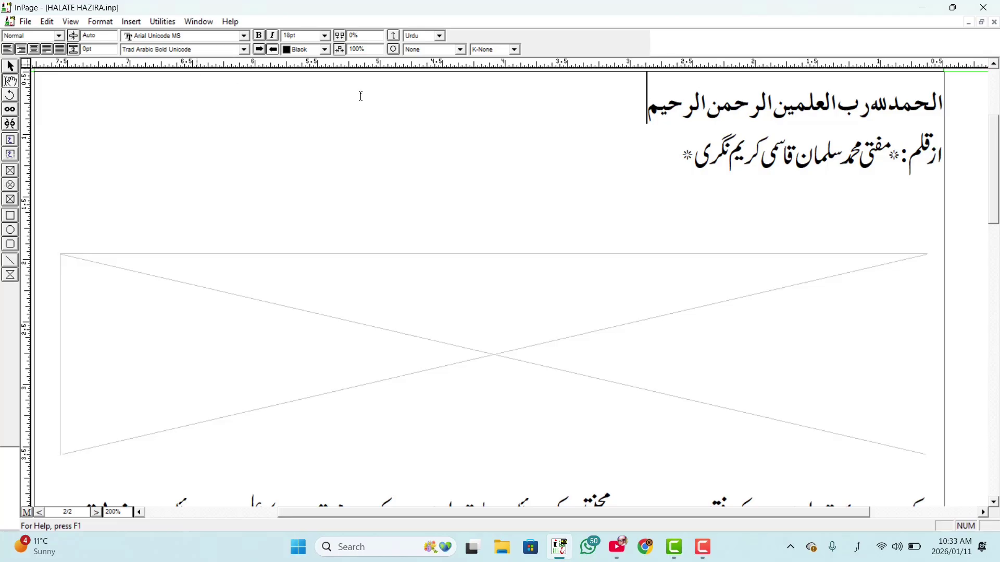
Step: Delete the asterisks before and after the author's name in the author line on page 2
key(Down)
key(BackSpace)
click(892, 162)
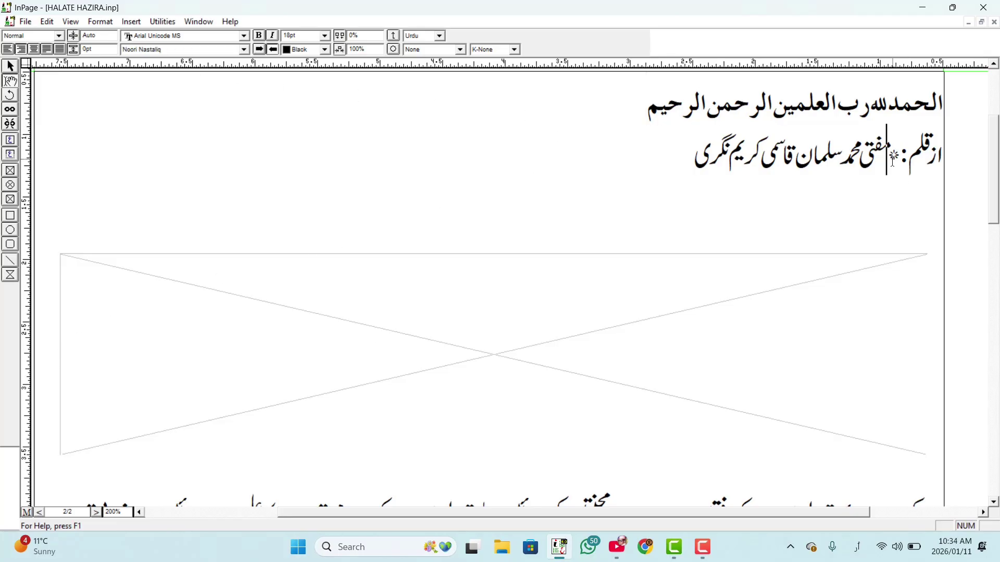
key(BackSpace)
Step: Duplicate the author line onto the line directly below it on page 2
drag(642, 156, 976, 144)
key(ctrl+c)
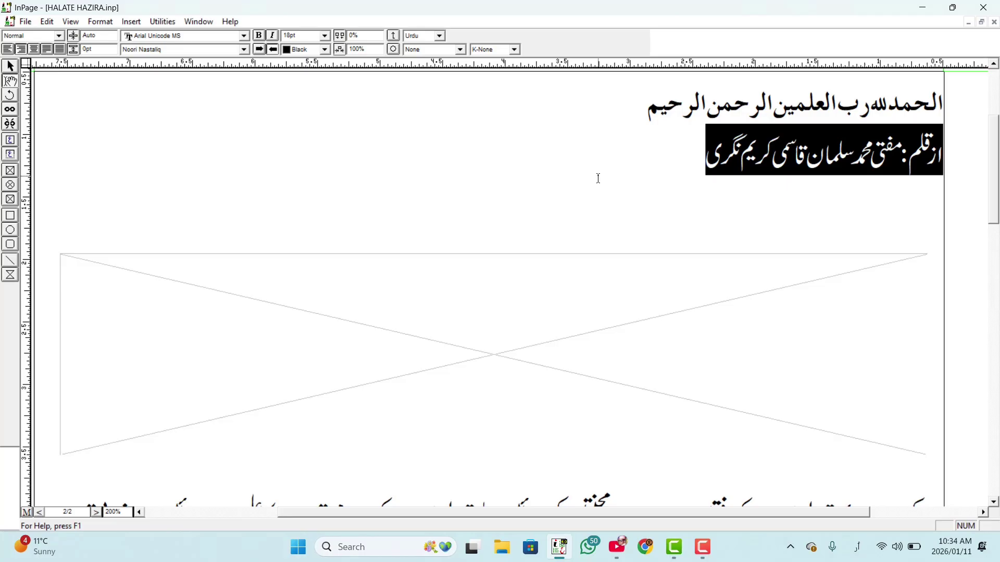
click(651, 162)
key(Down)
key(ctrl+v)
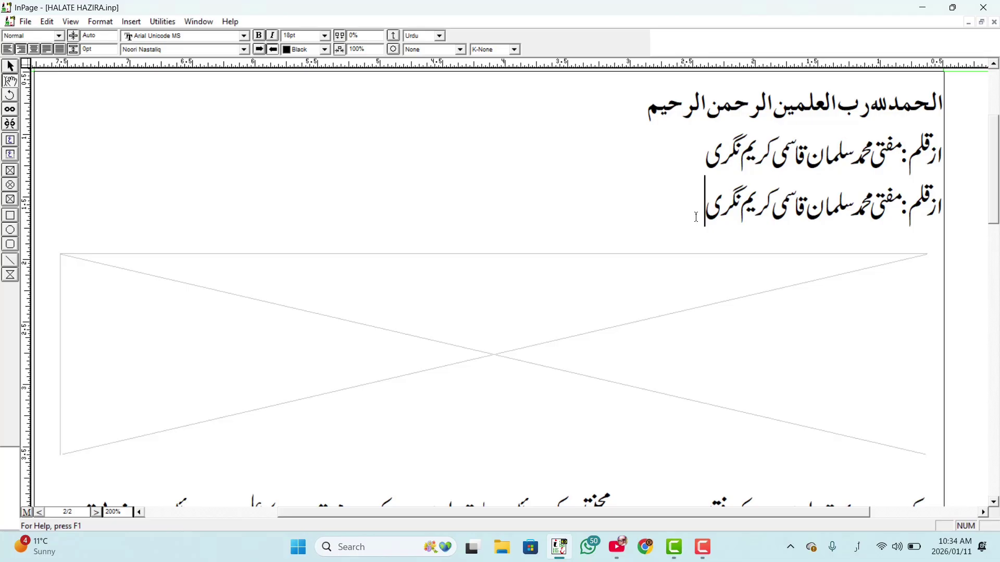
Step: Change the Urdu font of the lower author line to Faiz Nastaliq and deselect it
drag(696, 216, 958, 195)
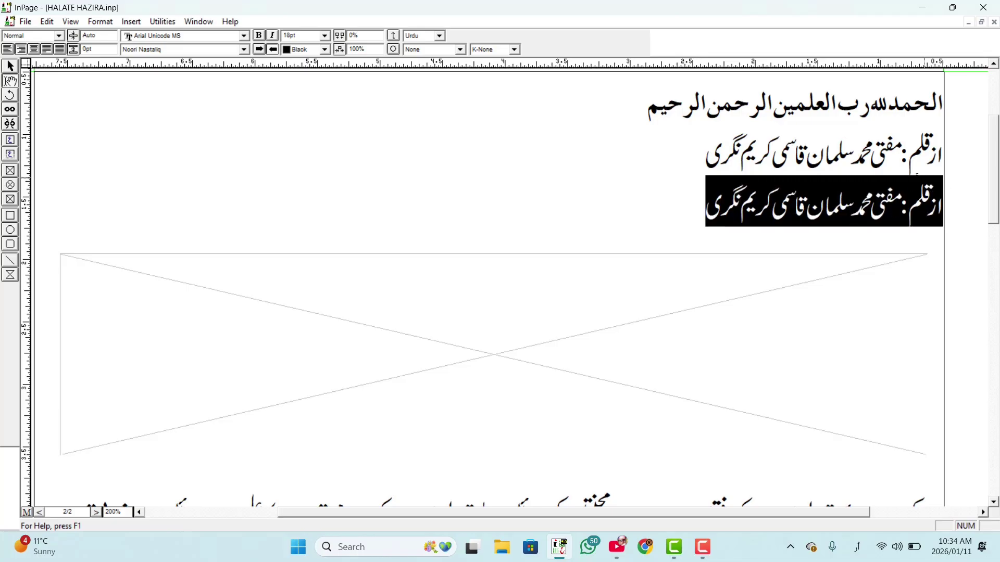
click(867, 152)
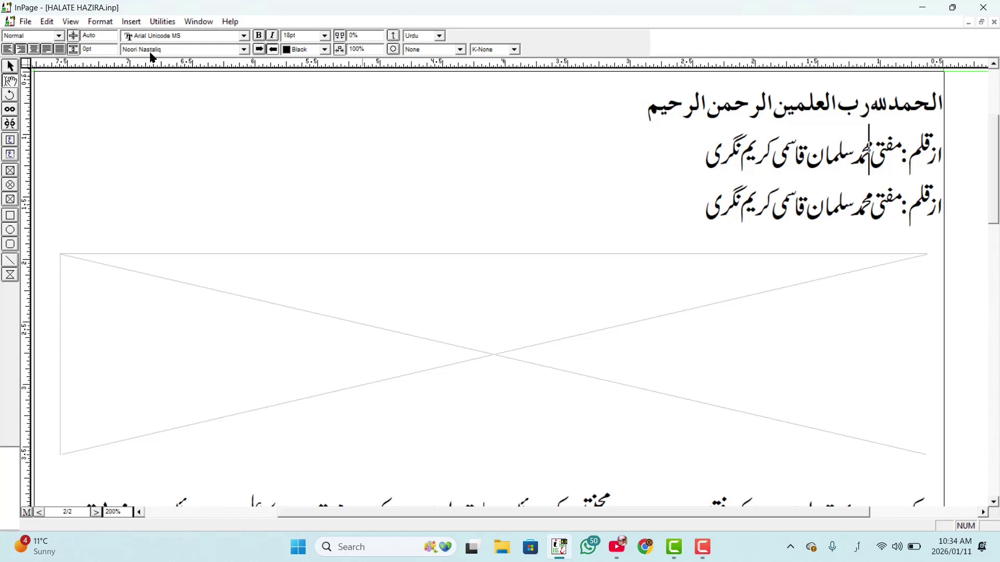
drag(685, 211, 980, 208)
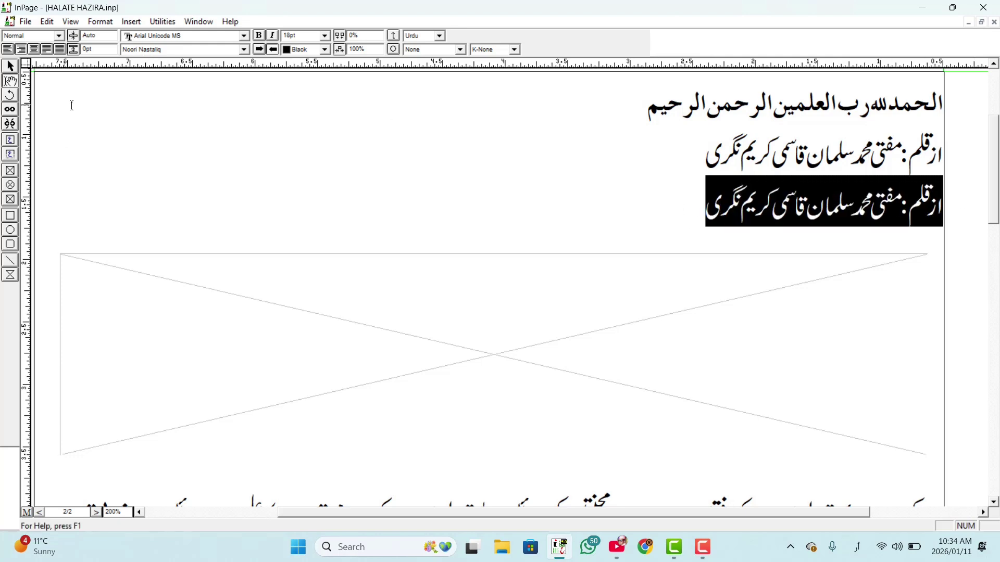
click(147, 49)
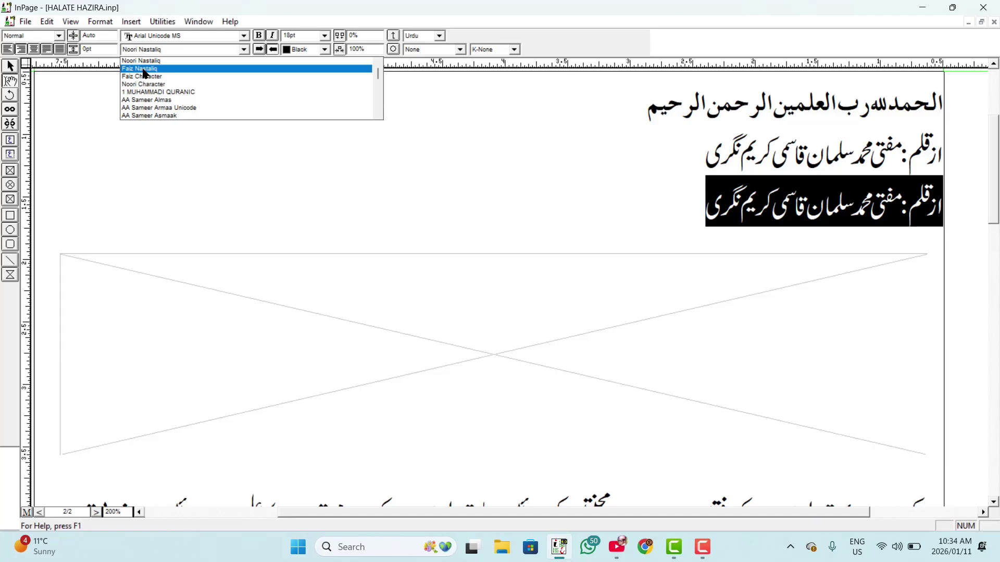
click(595, 289)
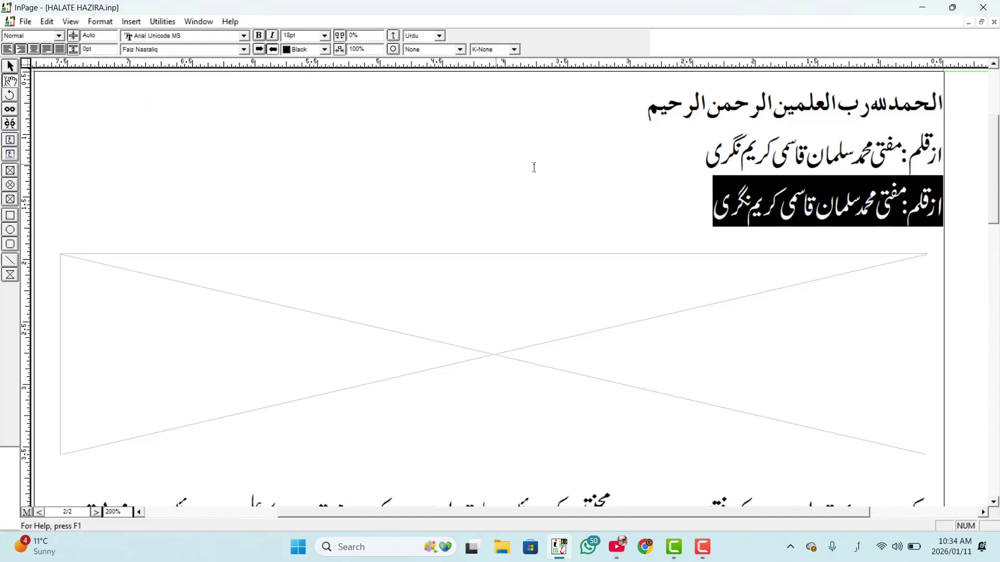
click(696, 193)
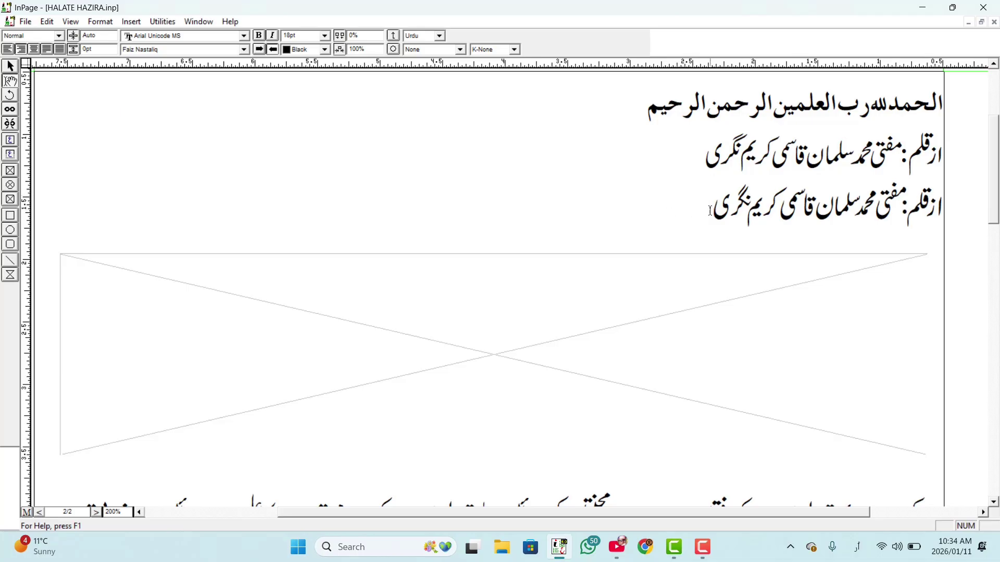
Step: Examine the fonts of the two author lines, the Arabic line, the word "غزل" and the label "نوٹ:" across both pages
click(730, 155)
click(717, 208)
key(Page_Up)
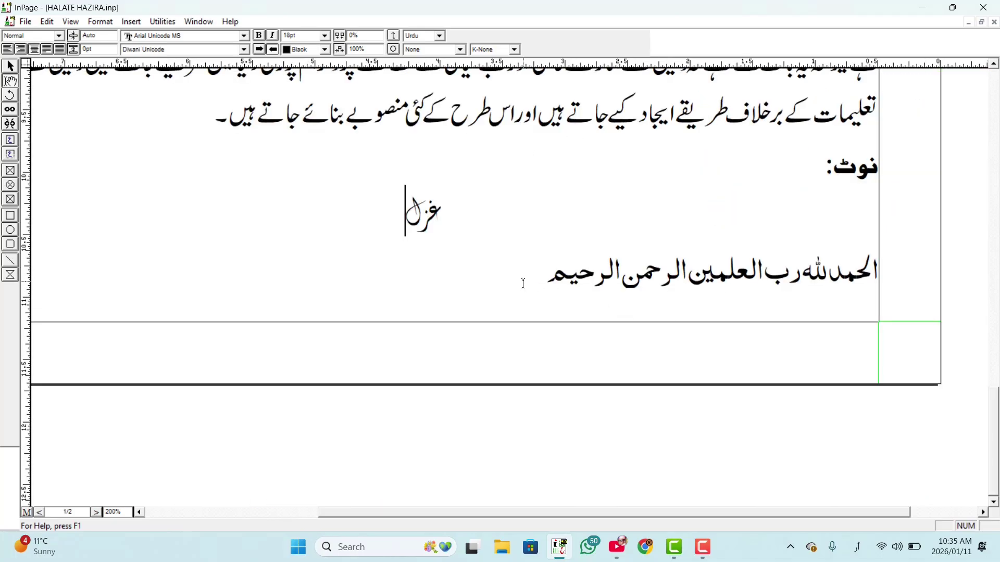
click(582, 269)
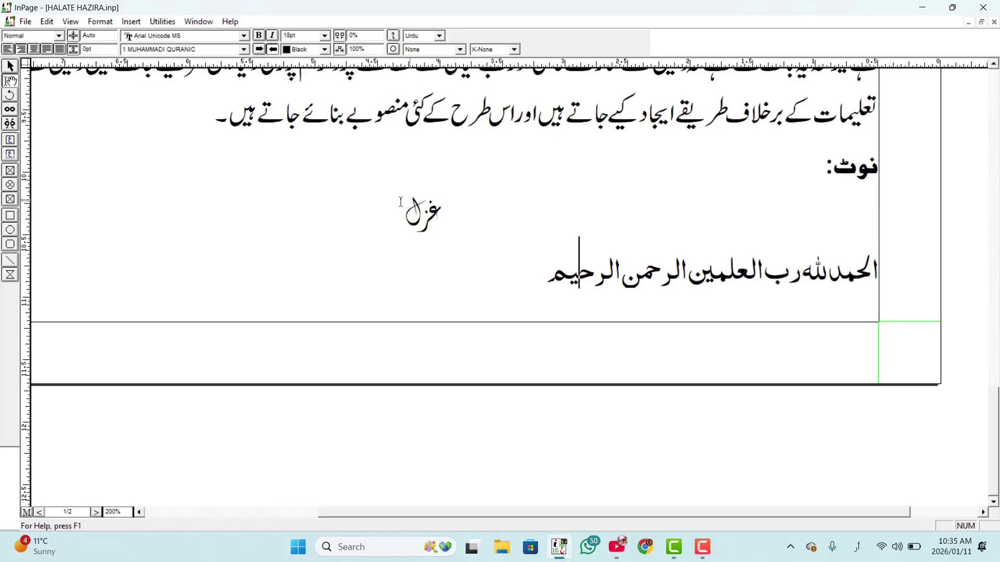
click(412, 216)
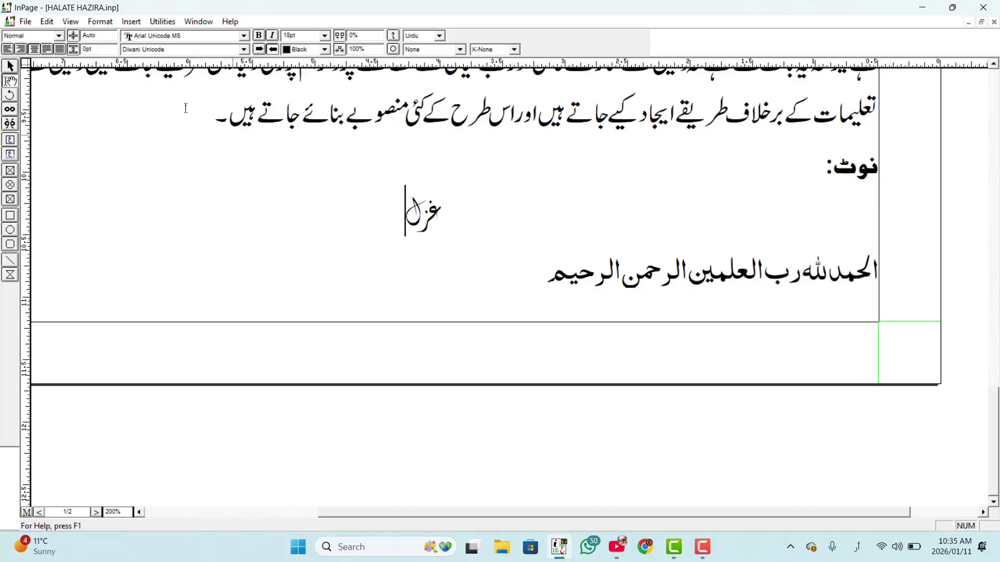
click(851, 161)
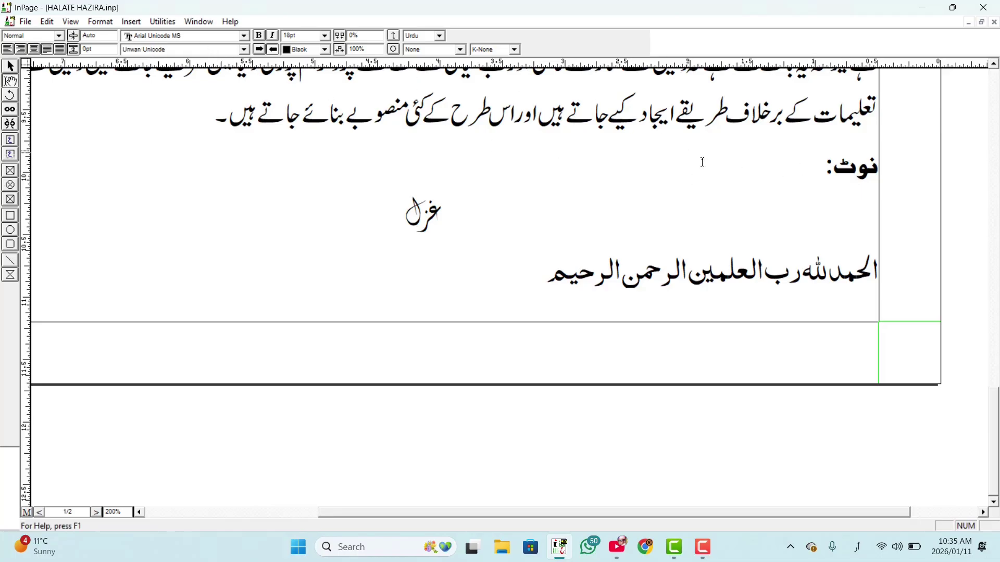
click(830, 166)
click(850, 166)
scroll(752, 173, up, 3)
scroll(751, 174, up, 2)
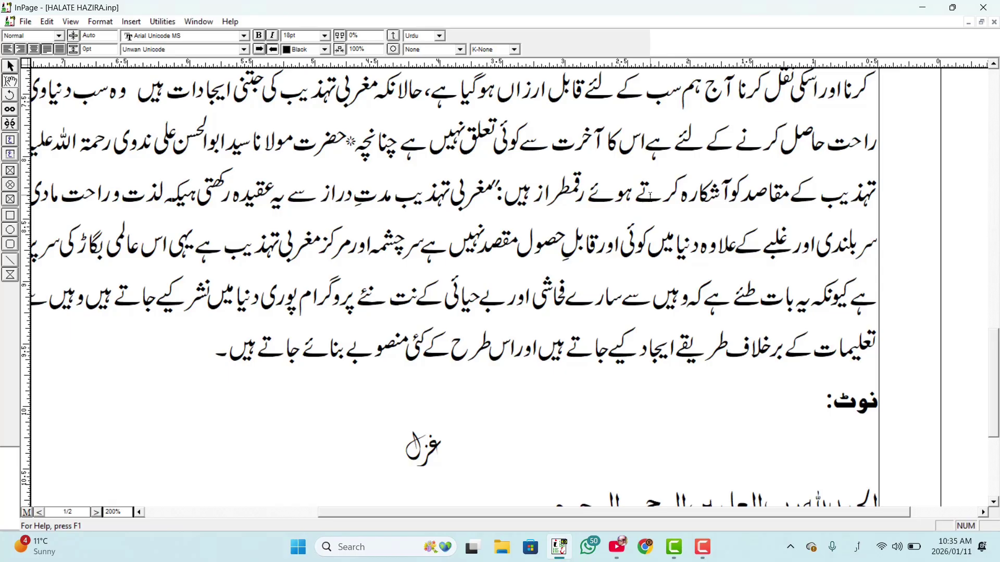
scroll(649, 196, up, 3)
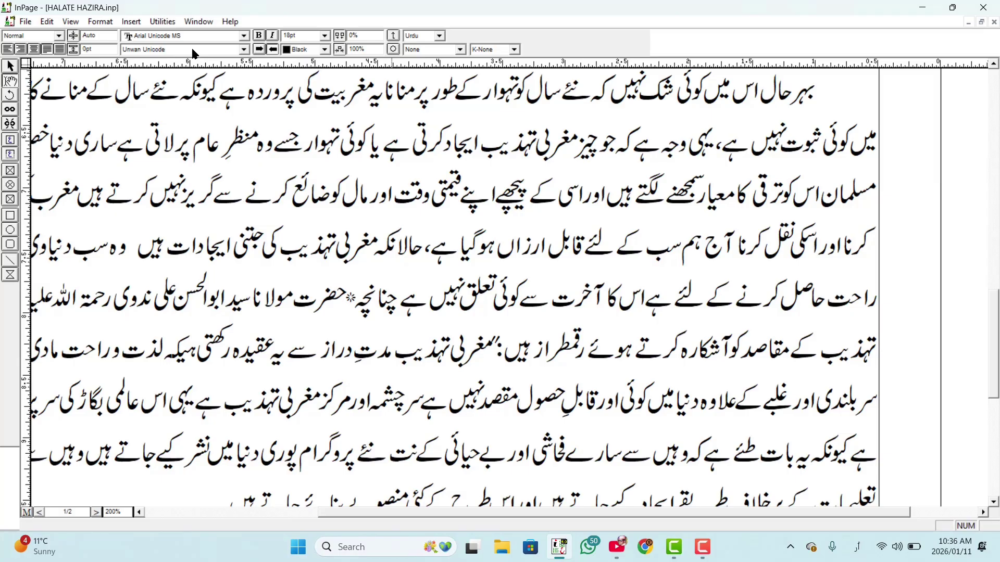
Step: Try bold on the first body paragraph below the Urdu heading on page 1 and remove it again
scroll(356, 143, up, 15)
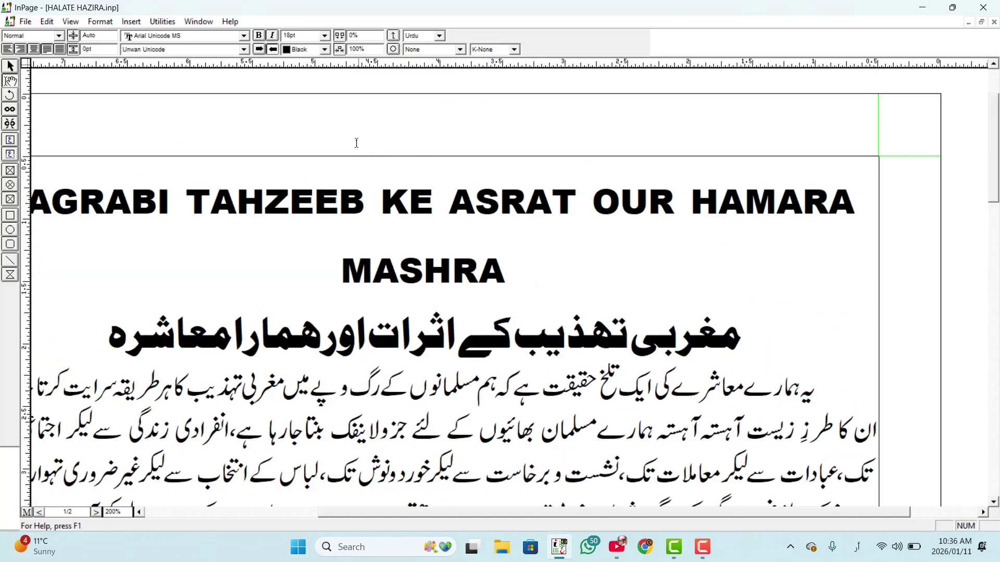
scroll(771, 348, down, 5)
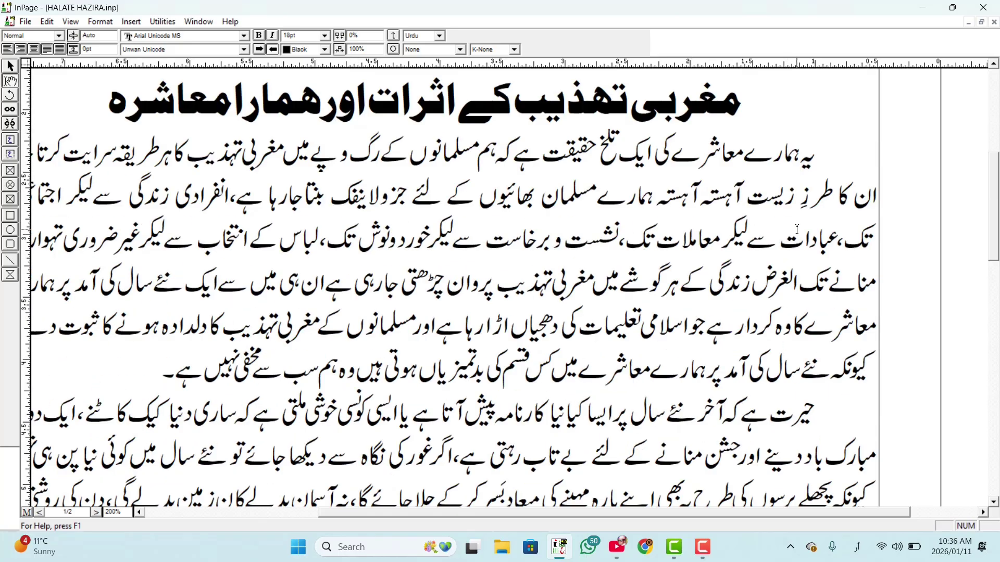
drag(826, 159, 182, 375)
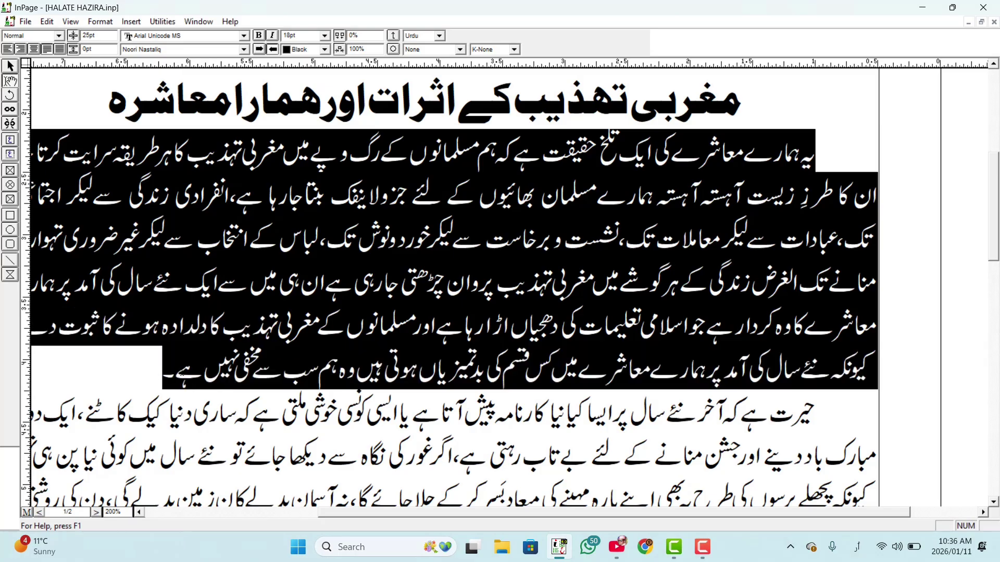
click(259, 37)
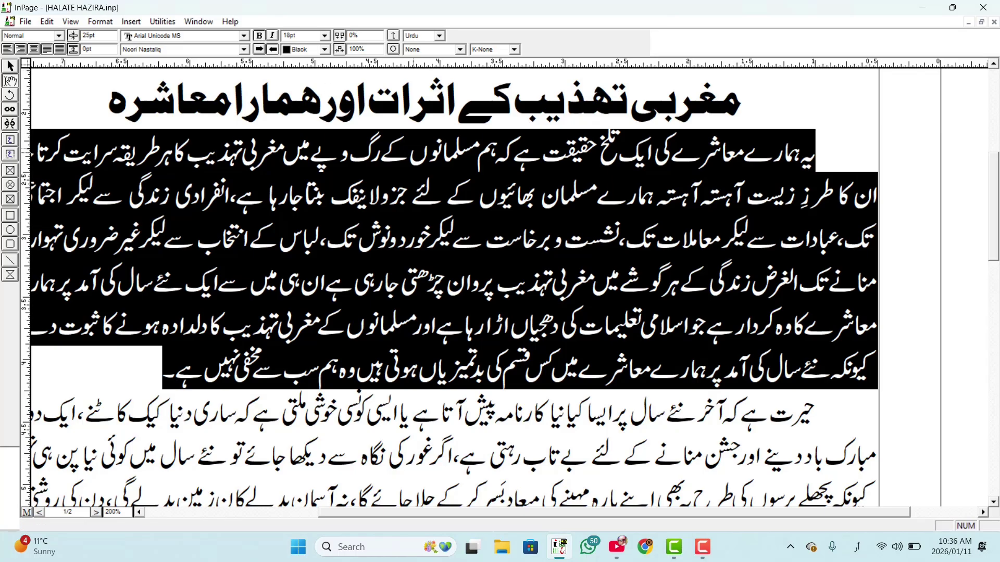
click(526, 293)
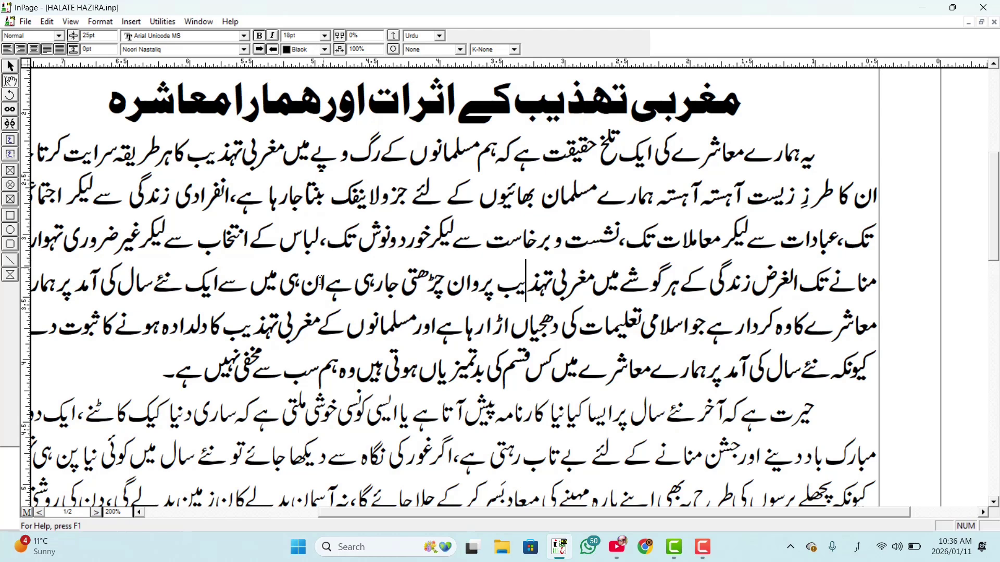
drag(116, 368, 833, 165)
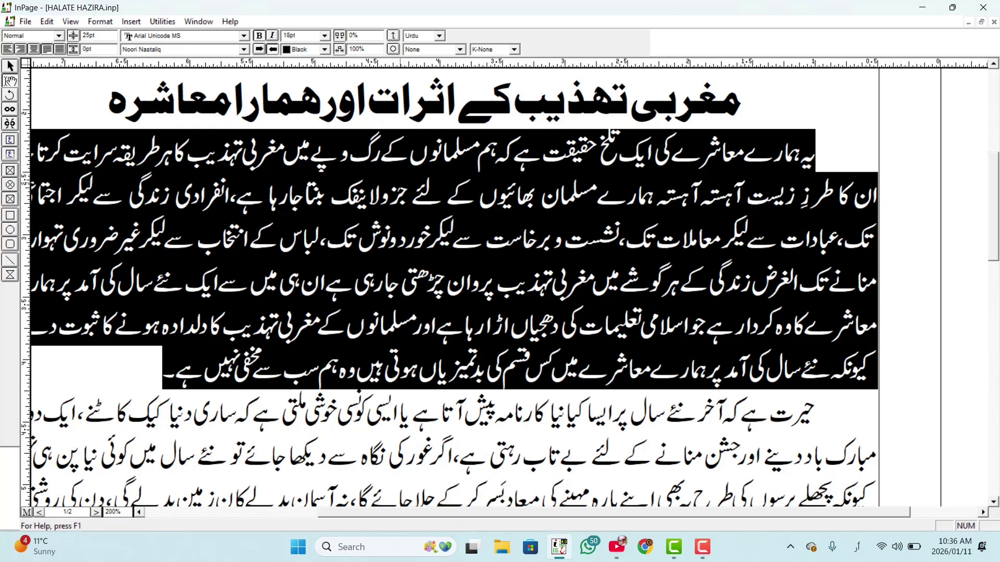
click(260, 37)
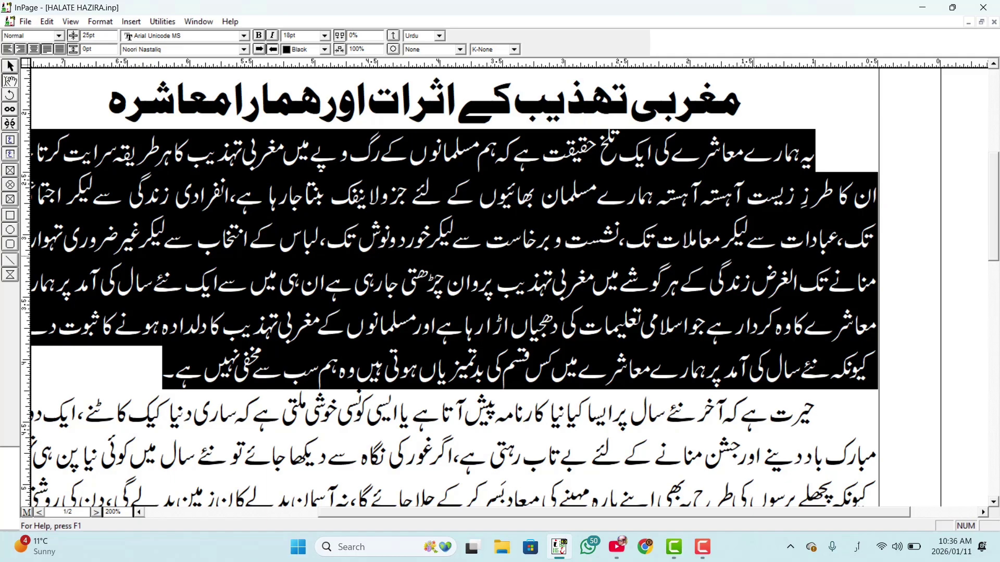
Step: Apply italic to the first body paragraph and turn it off again
click(273, 36)
click(274, 36)
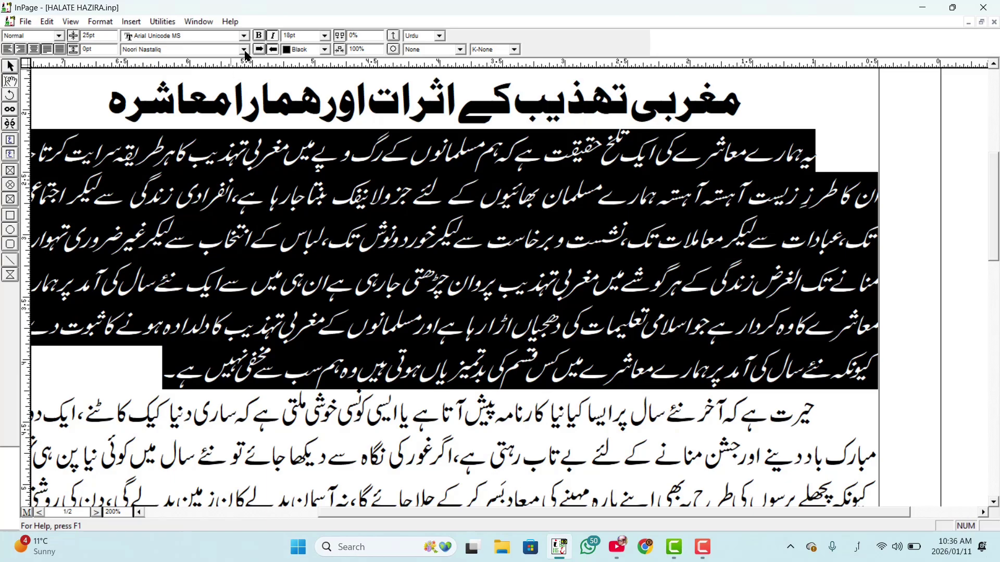
click(274, 36)
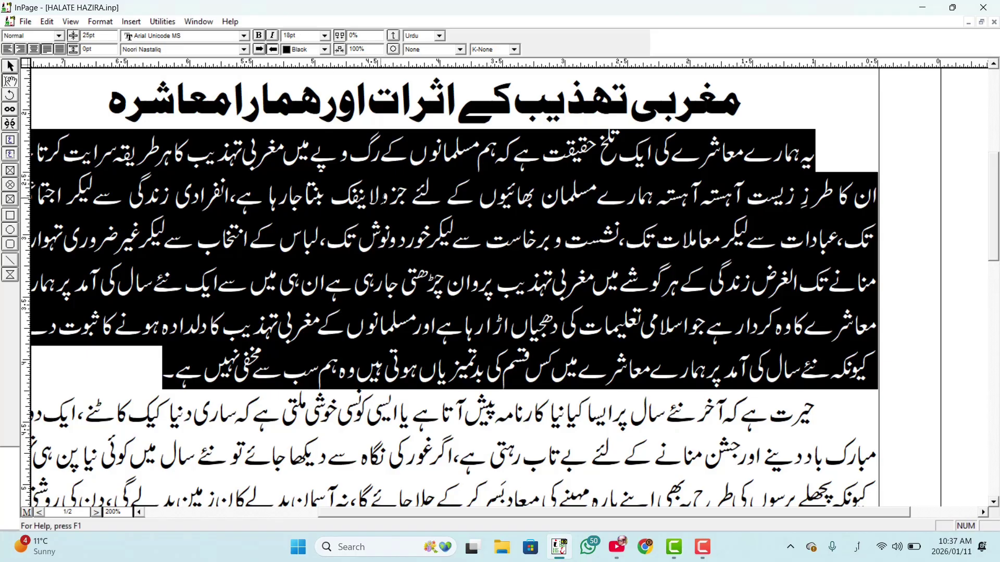
Step: Set the text colour of the first body paragraph to Red and deselect it
click(325, 50)
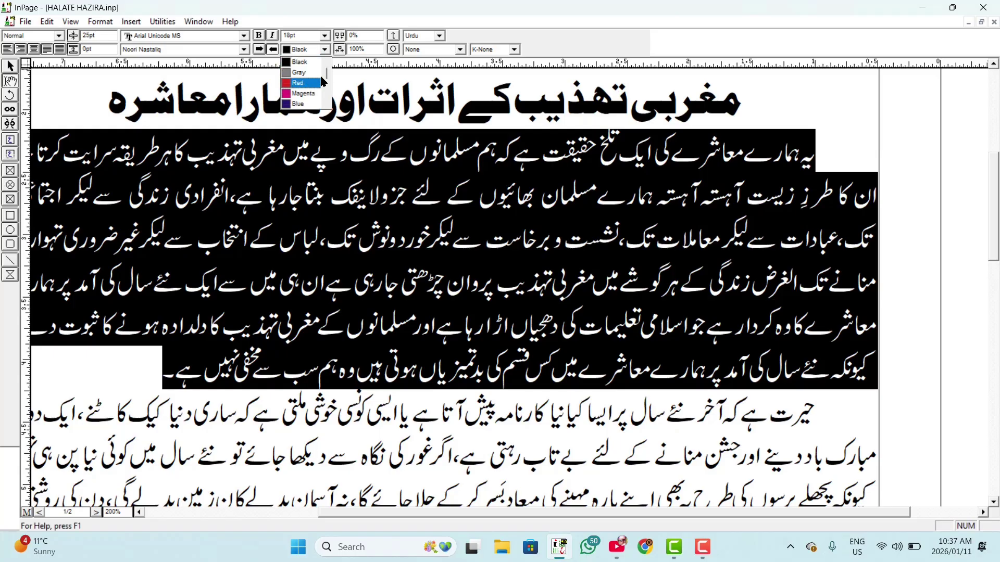
click(302, 84)
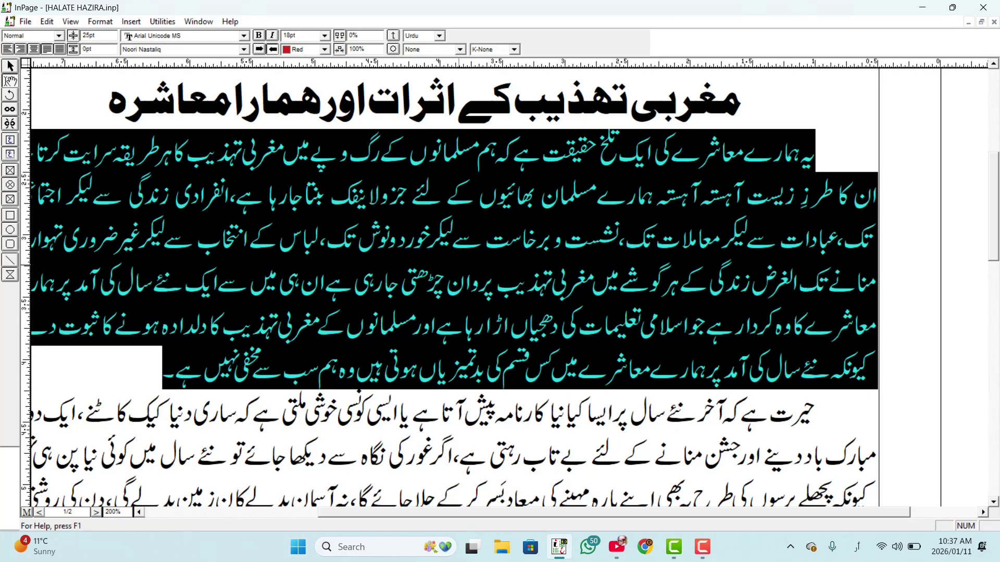
click(465, 281)
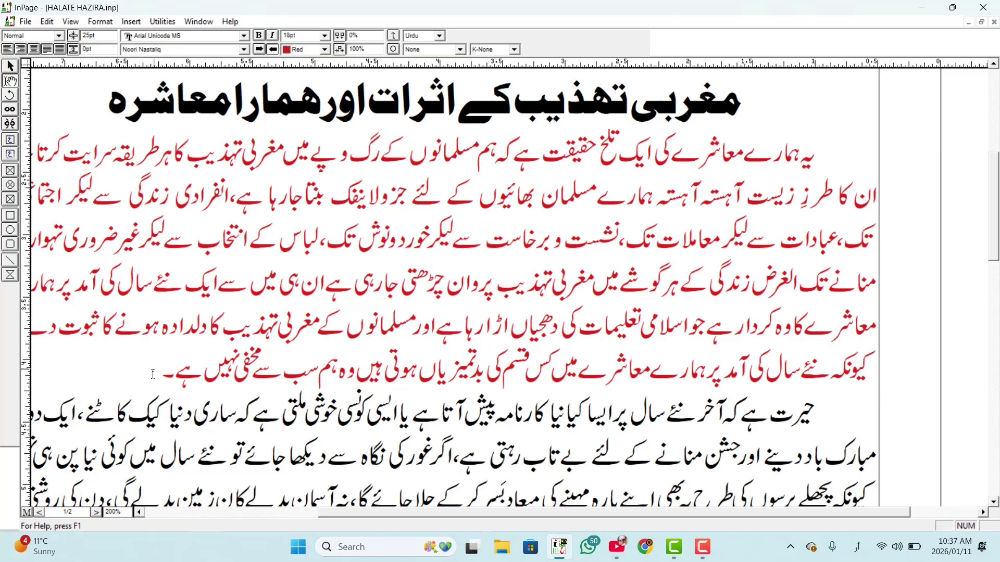
Step: Change the text colour of the whole first body paragraph to Cyan and deselect it
drag(163, 365, 818, 151)
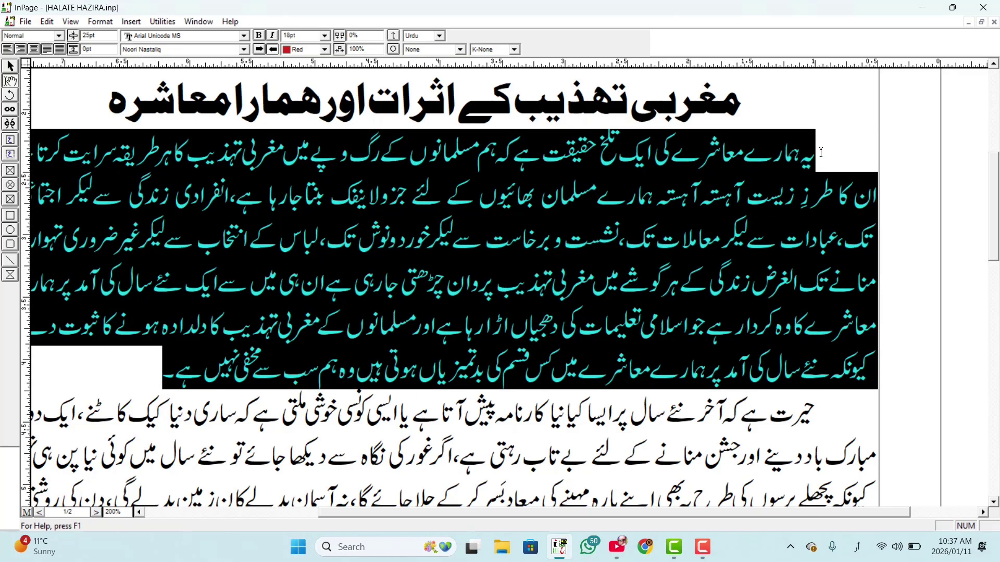
click(324, 49)
click(307, 94)
click(146, 372)
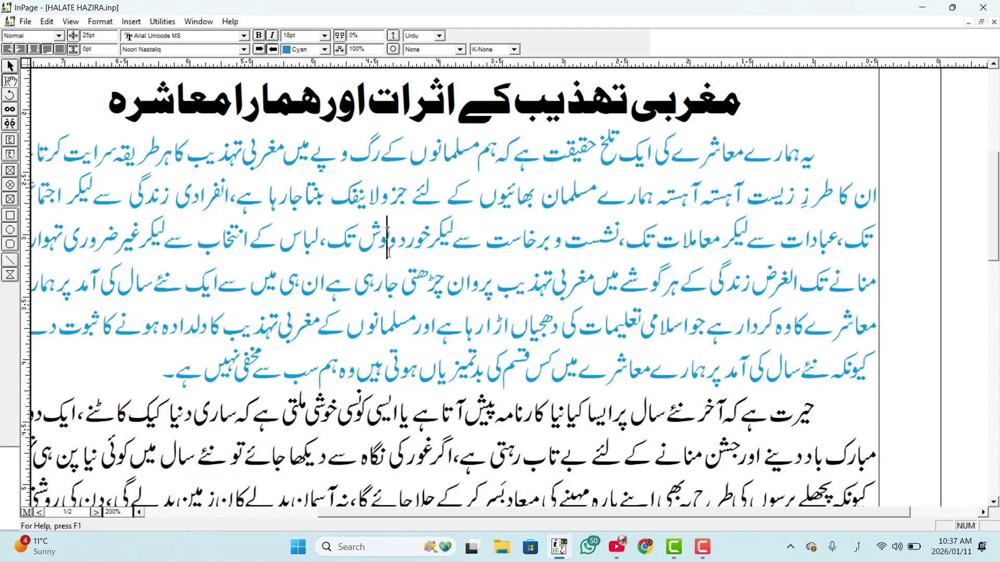
drag(519, 278, 818, 157)
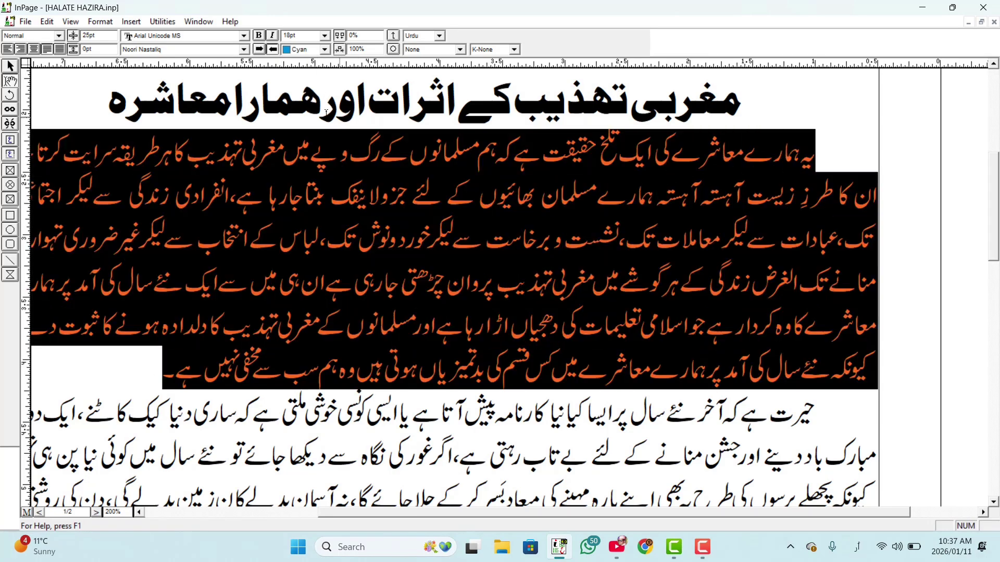
click(324, 49)
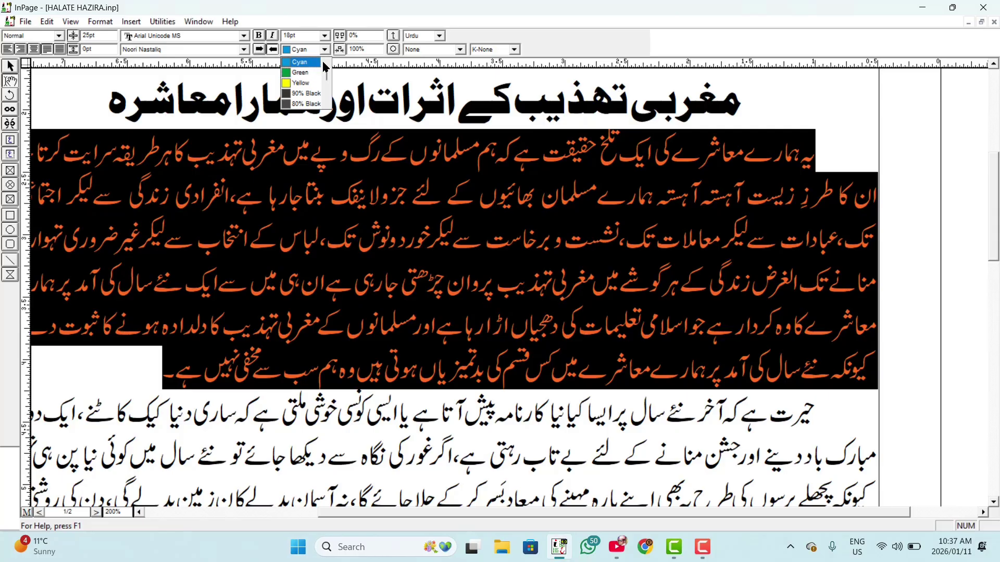
scroll(326, 63, up, 2)
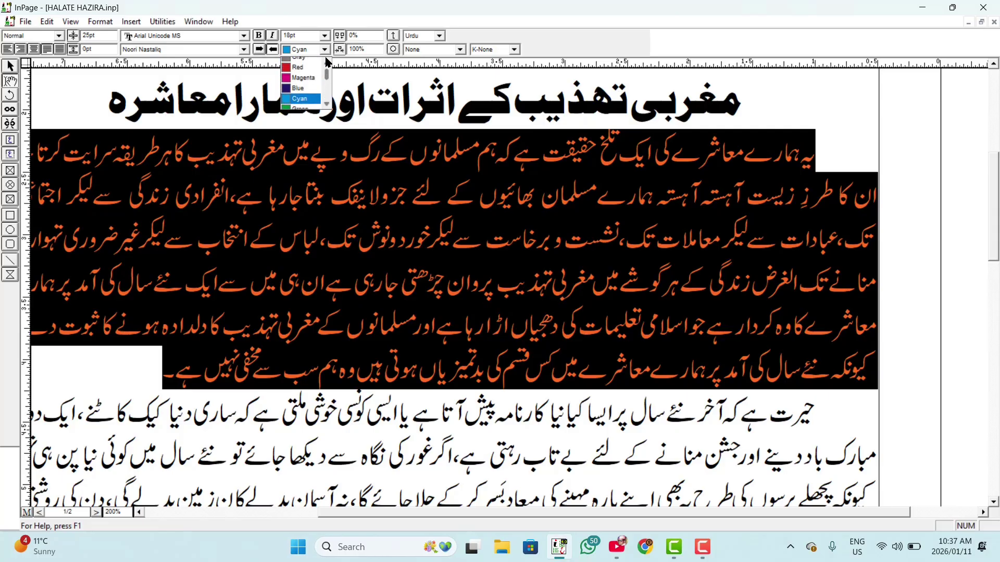
click(332, 234)
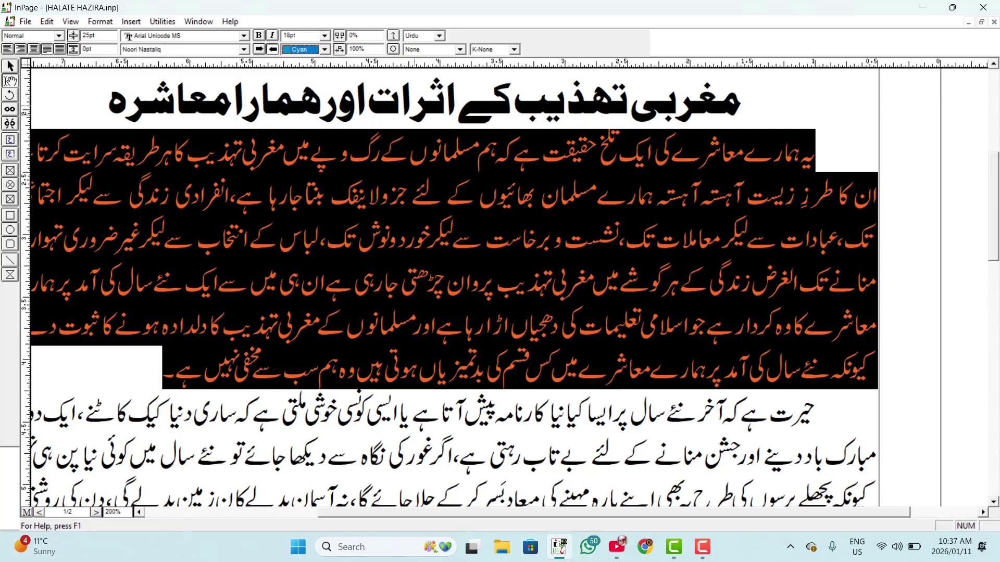
click(477, 236)
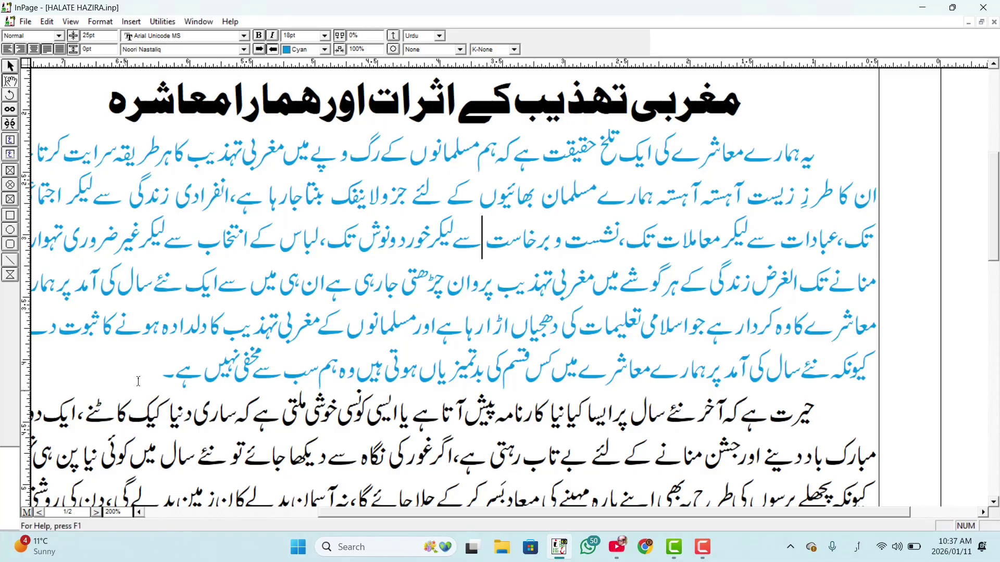
Step: Set the character spacing of the first body paragraph to 100%
drag(161, 367, 819, 151)
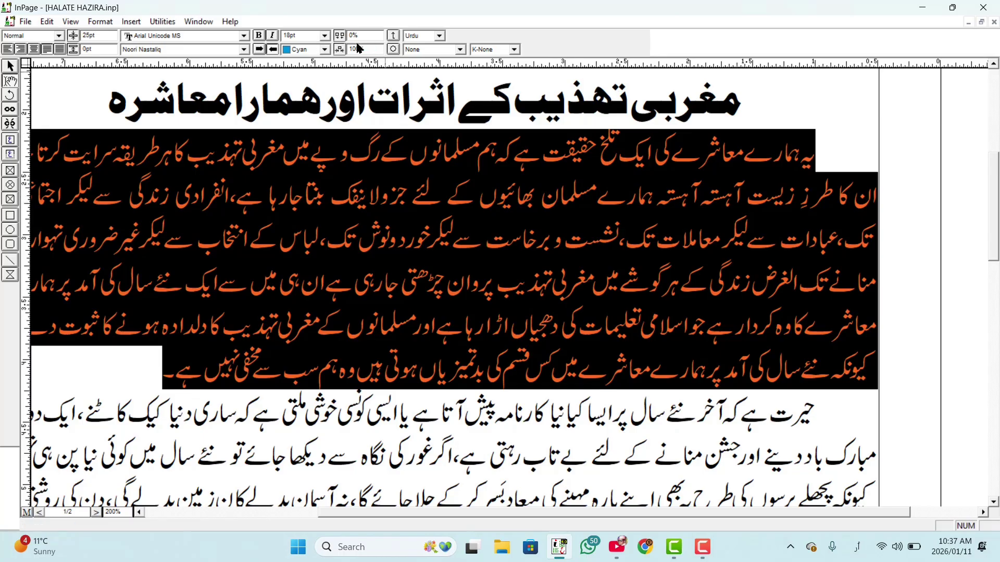
drag(369, 33, 325, 43)
text(100)
key(Return)
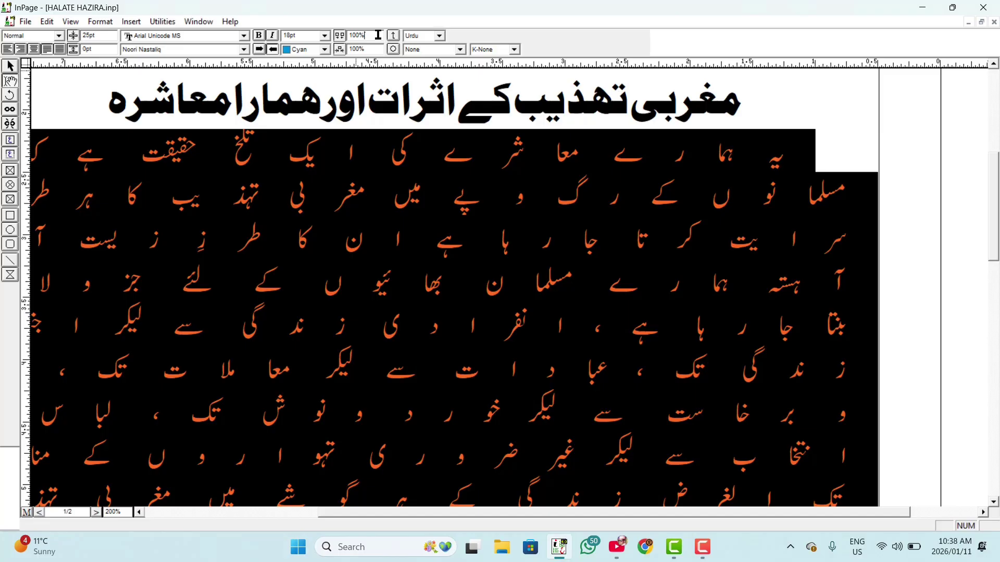
Step: Reset the character spacing of the first body paragraph to 0%
drag(377, 35, 340, 38)
text(0)
key(Return)
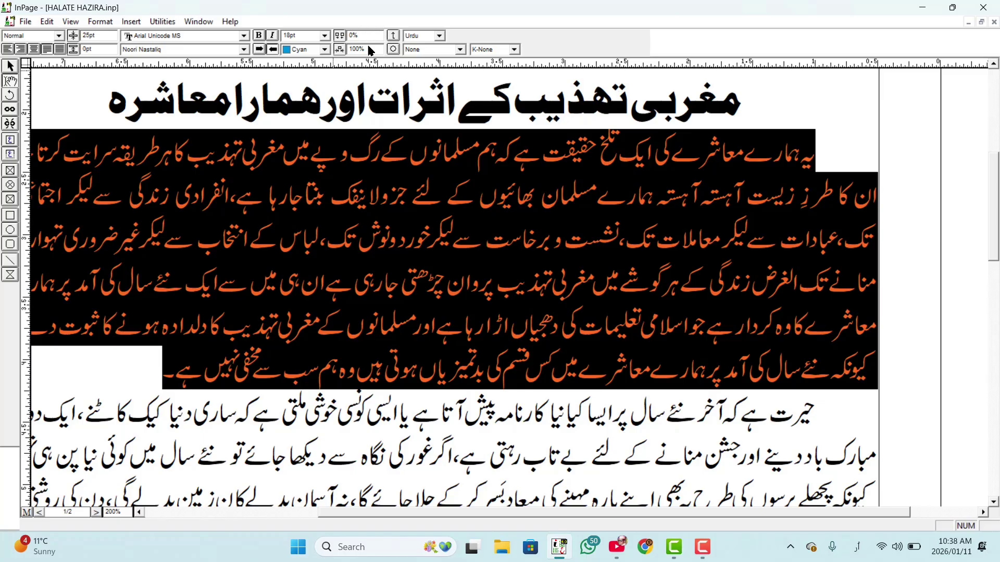
Step: Delete the last line of the first body paragraph from "کیونکہ" through "نہیں", keeping only the final word "ہے۔"
click(234, 378)
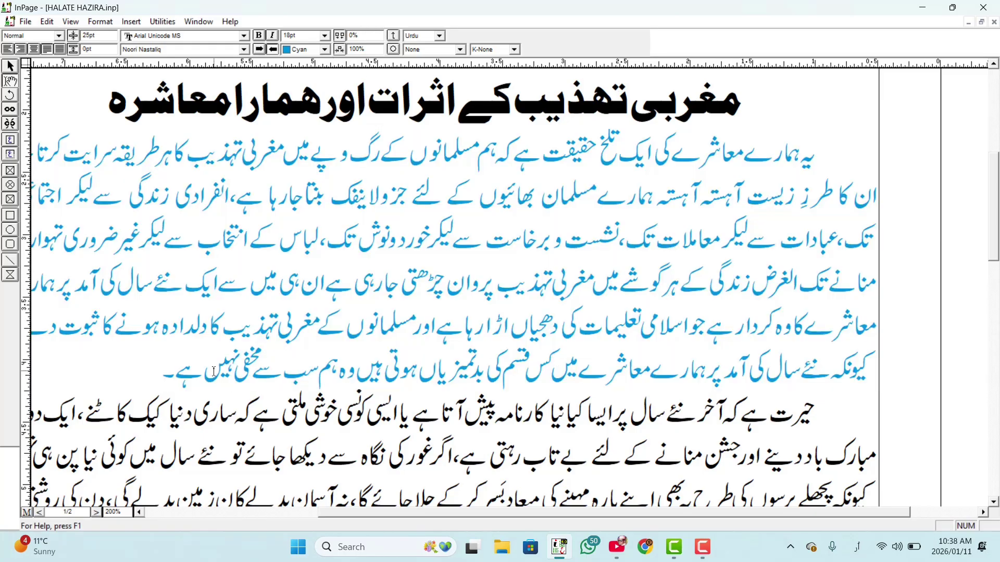
drag(206, 370, 878, 368)
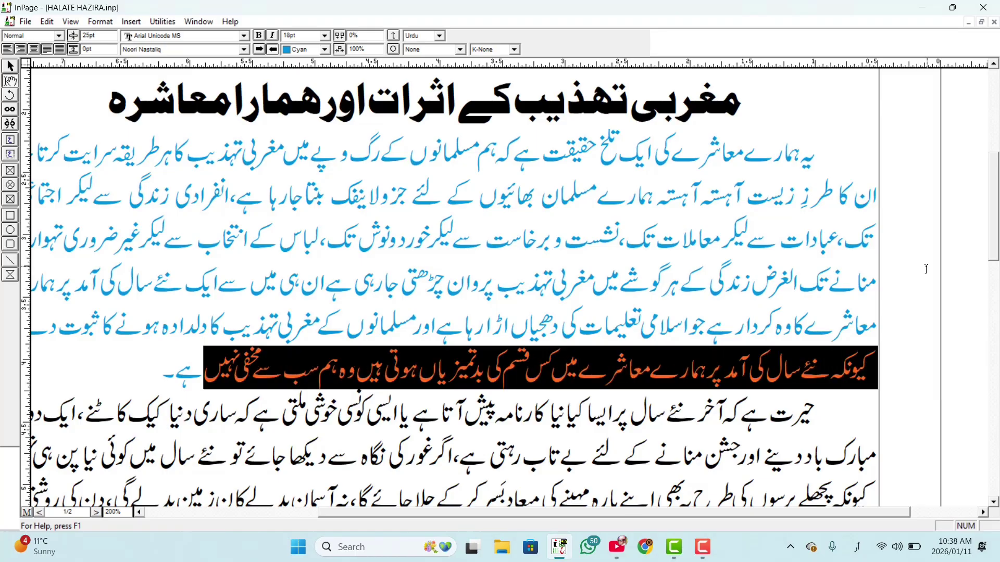
key(Delete)
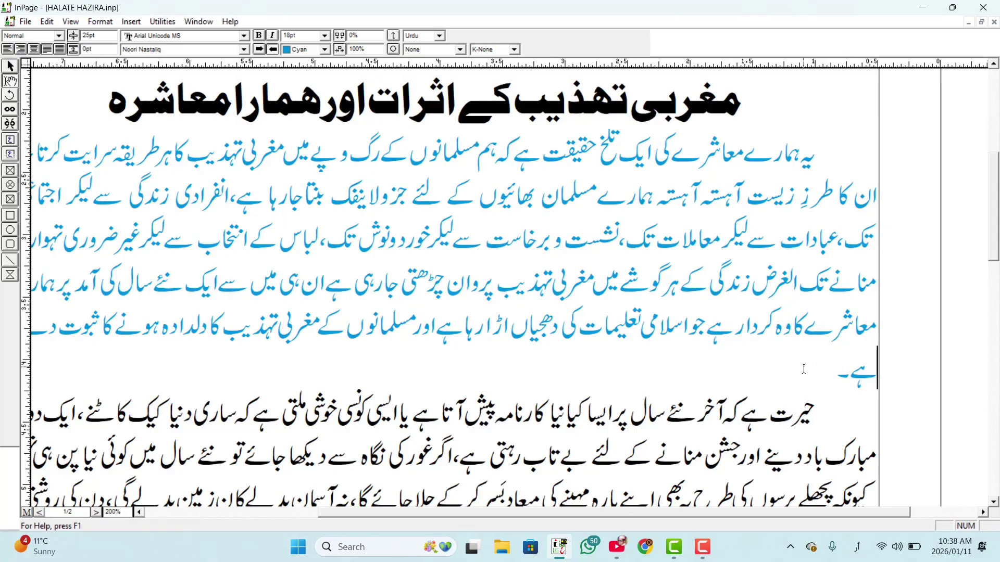
Step: Set the character spacing to -2% from "جو اسلامی" to the end of the first body paragraph and check the line's end
drag(822, 371, 705, 324)
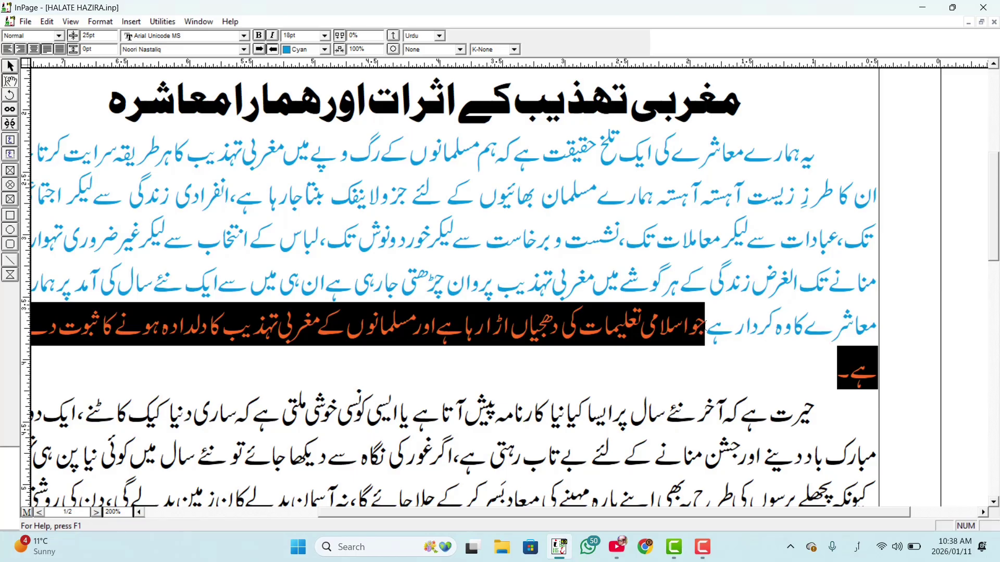
click(364, 36)
drag(350, 37, 333, 41)
text(-2)
key(Return)
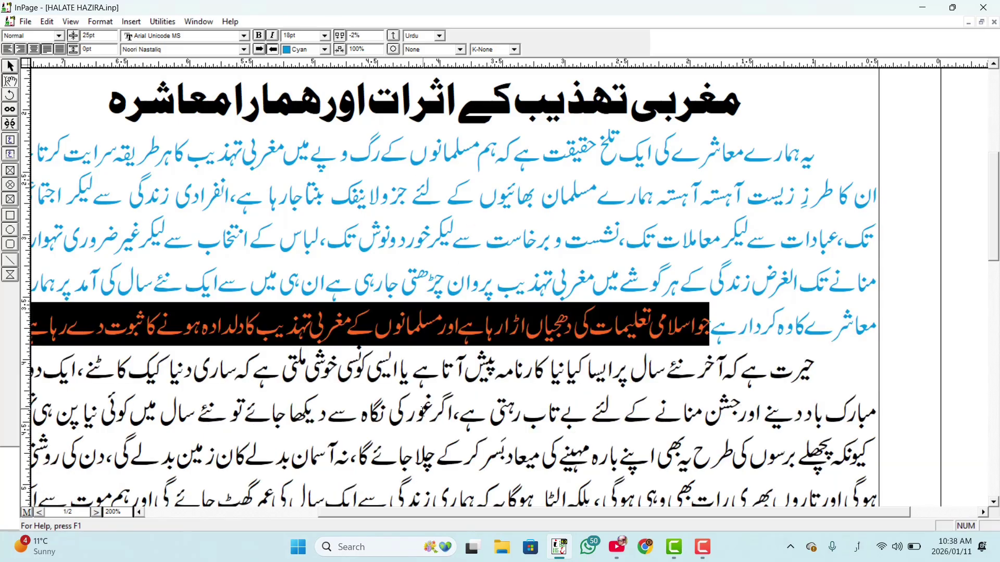
click(414, 411)
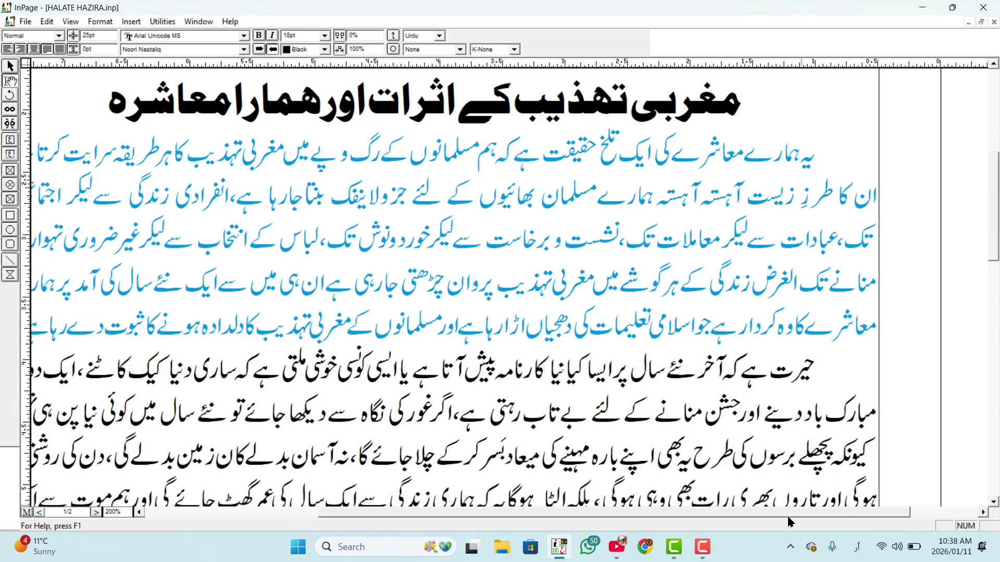
drag(789, 514, 688, 514)
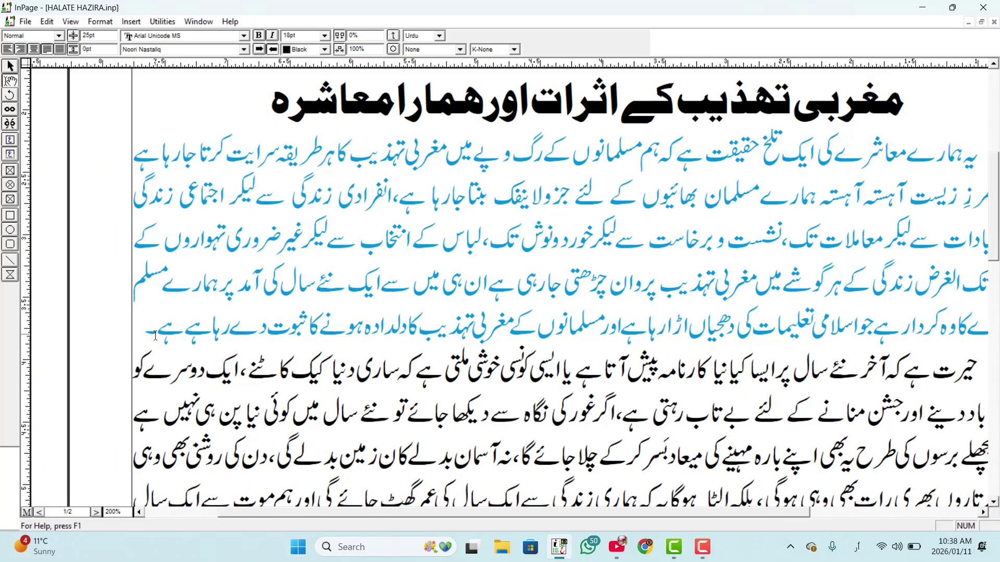
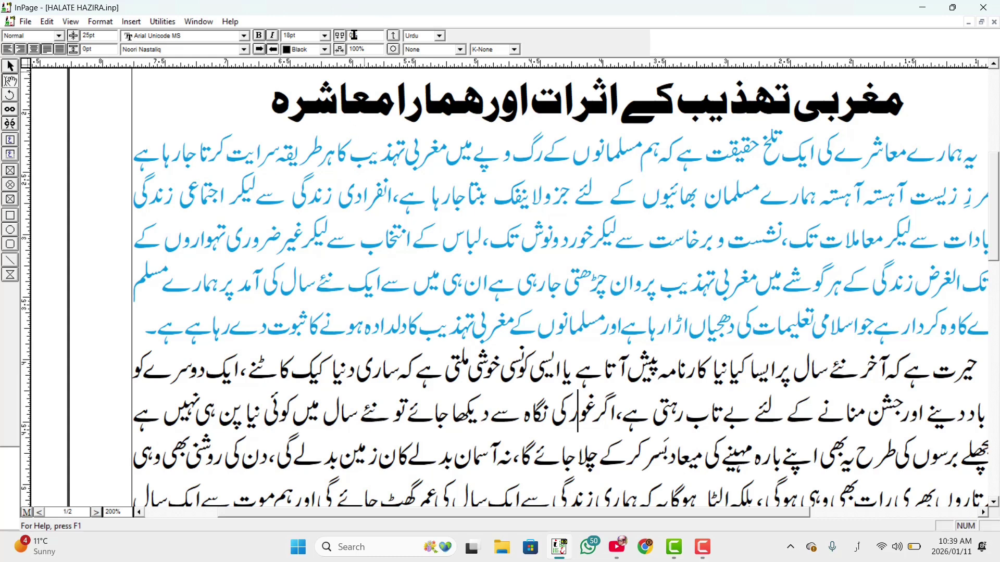
Step: Set the character width scaling of the first body paragraph to 50%
click(376, 50)
drag(978, 156, 133, 337)
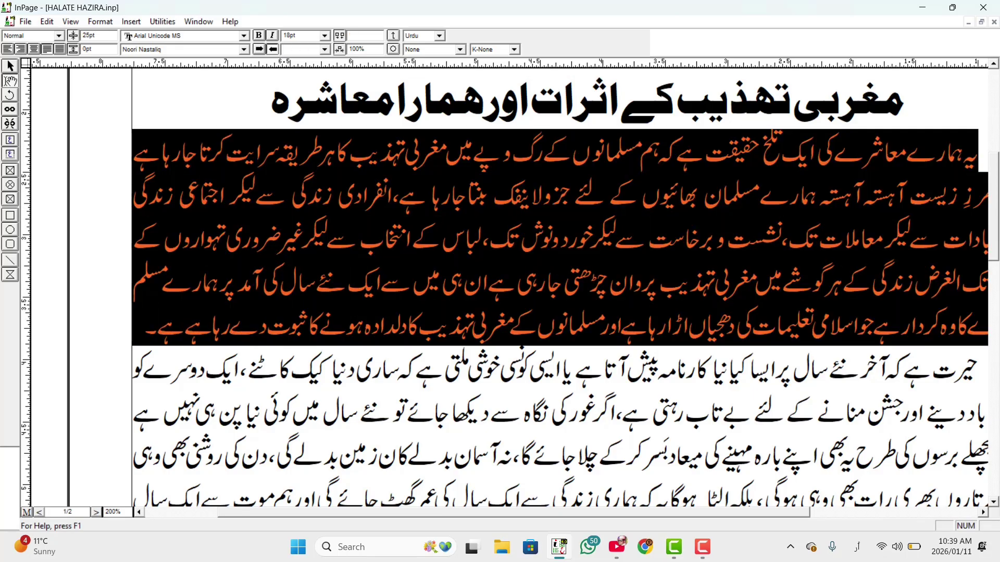
double_click(369, 48)
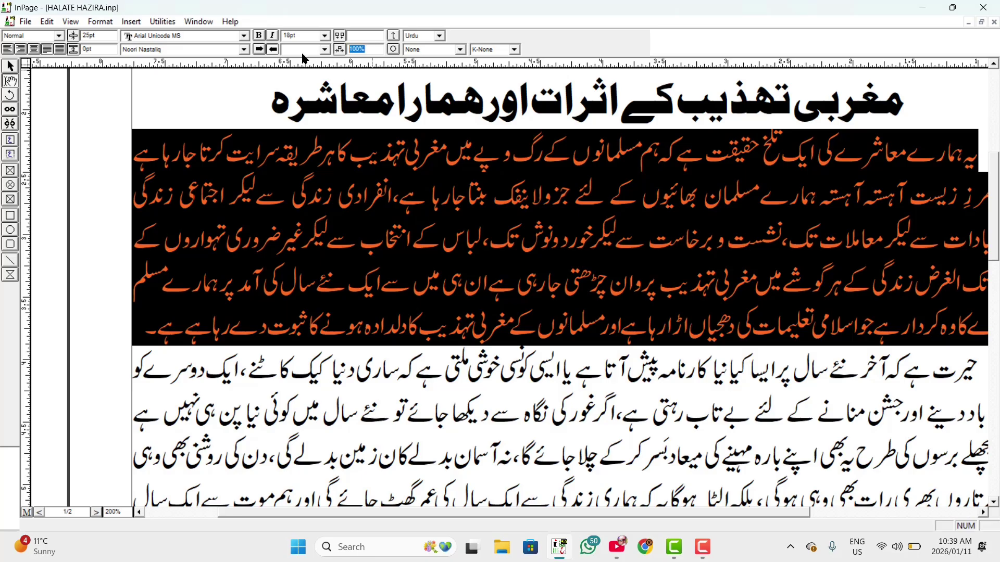
text(50)
key(Return)
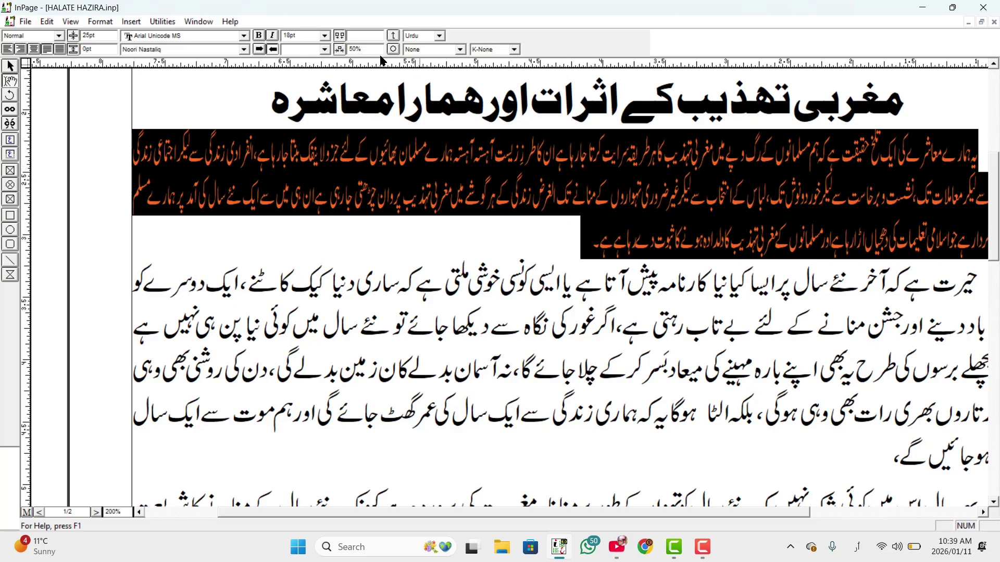
Step: Restore the first body paragraph's character width scaling to 100% and deselect it
drag(375, 49, 306, 63)
text(100)
key(Return)
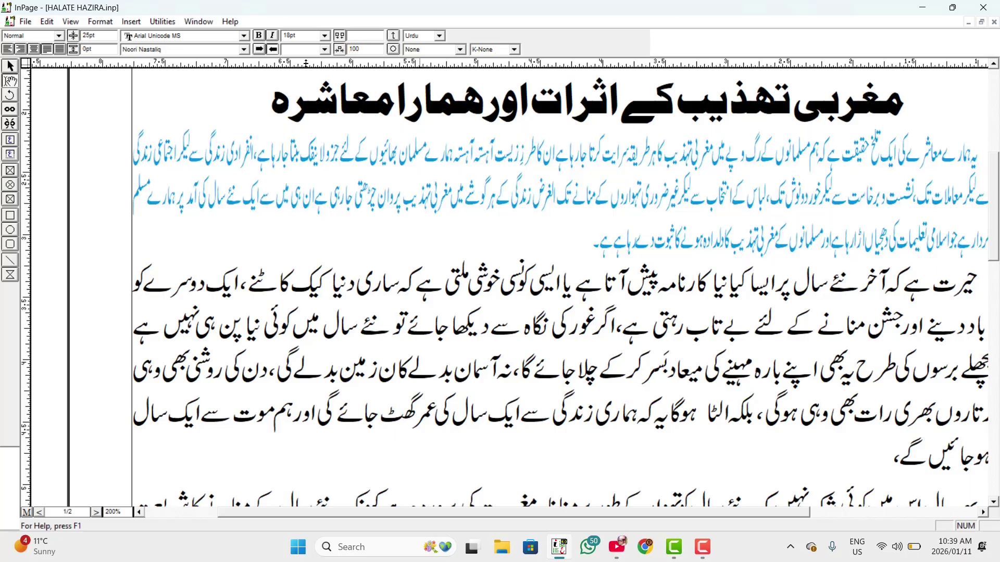
click(426, 194)
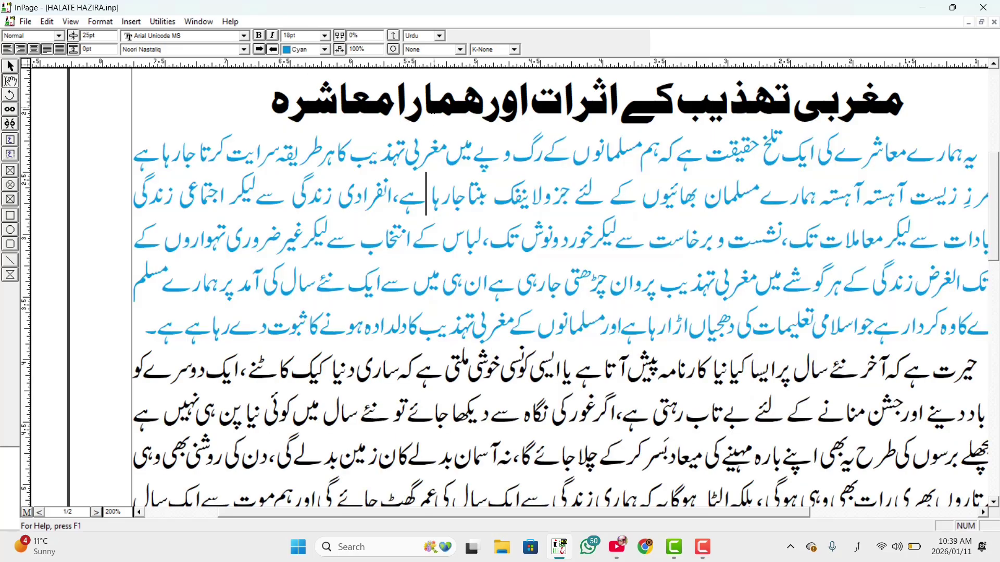
Step: Review the available text languages, keep Urdu, and browse the underline style options without changing the style
click(440, 36)
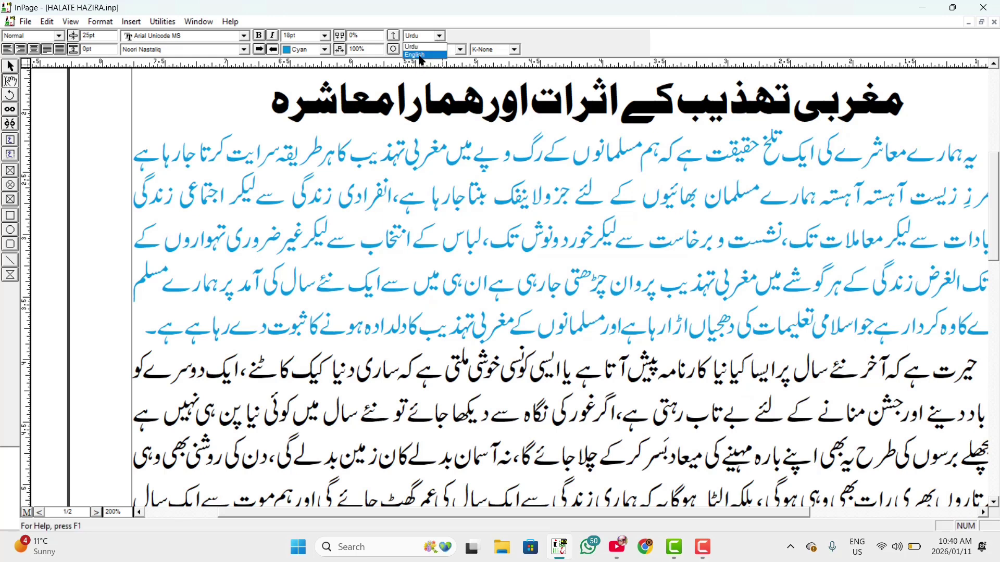
click(425, 47)
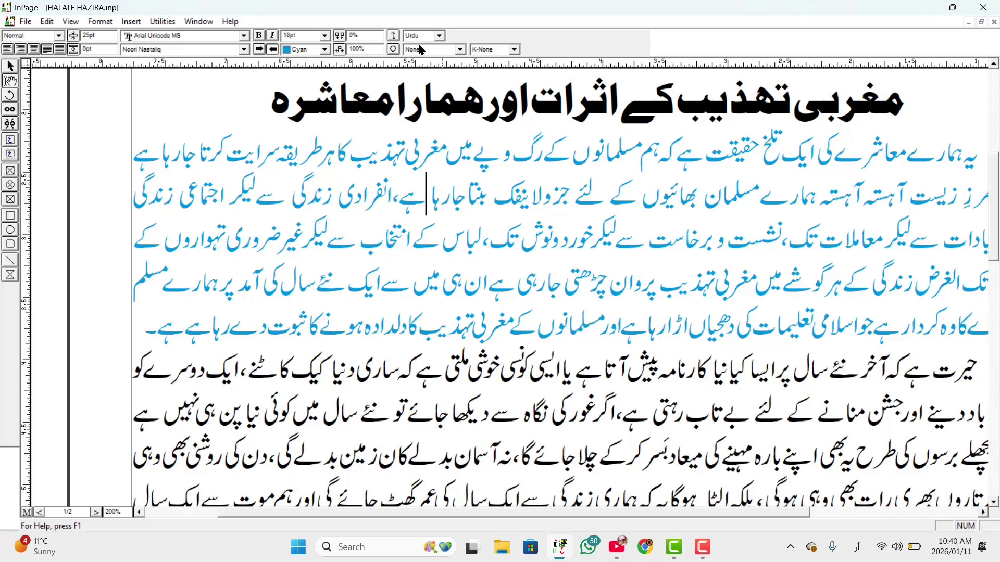
click(460, 50)
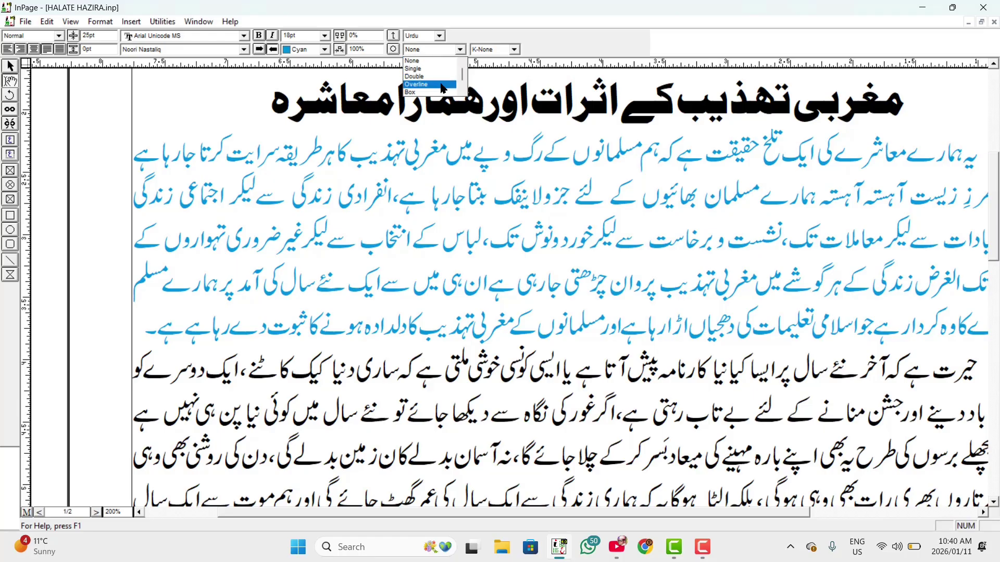
scroll(464, 93, down, 1)
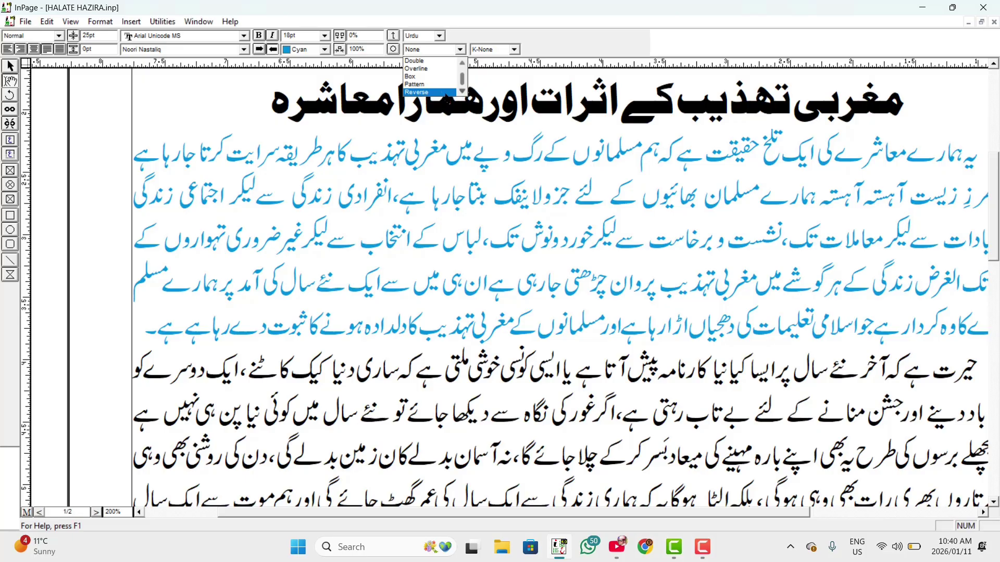
key(Escape)
Step: Apply a Single underline to the "نوٹ:" heading below the article's last paragraph and deselect it
scroll(511, 226, down, 10)
scroll(511, 226, down, 5)
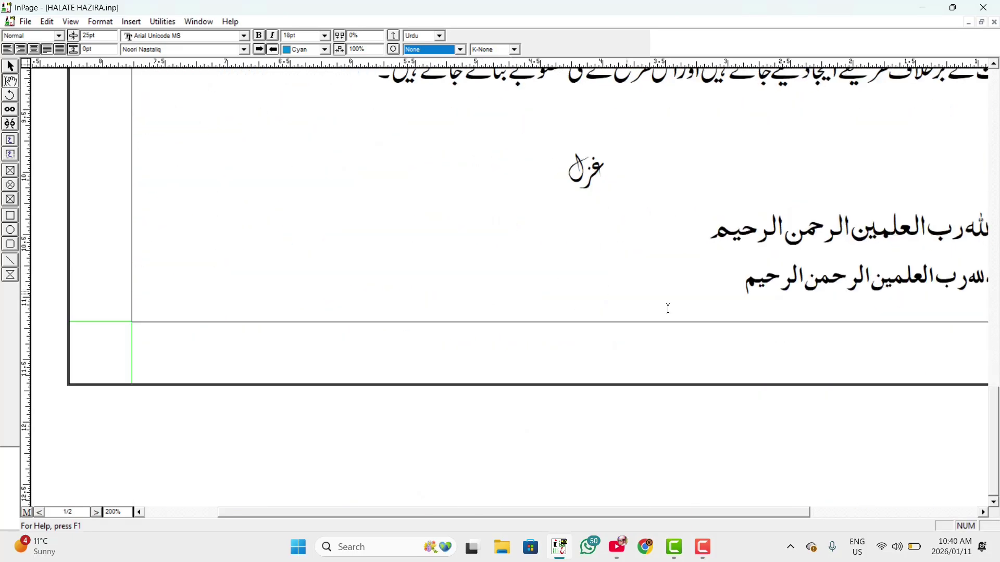
drag(739, 513, 882, 507)
drag(731, 115, 808, 118)
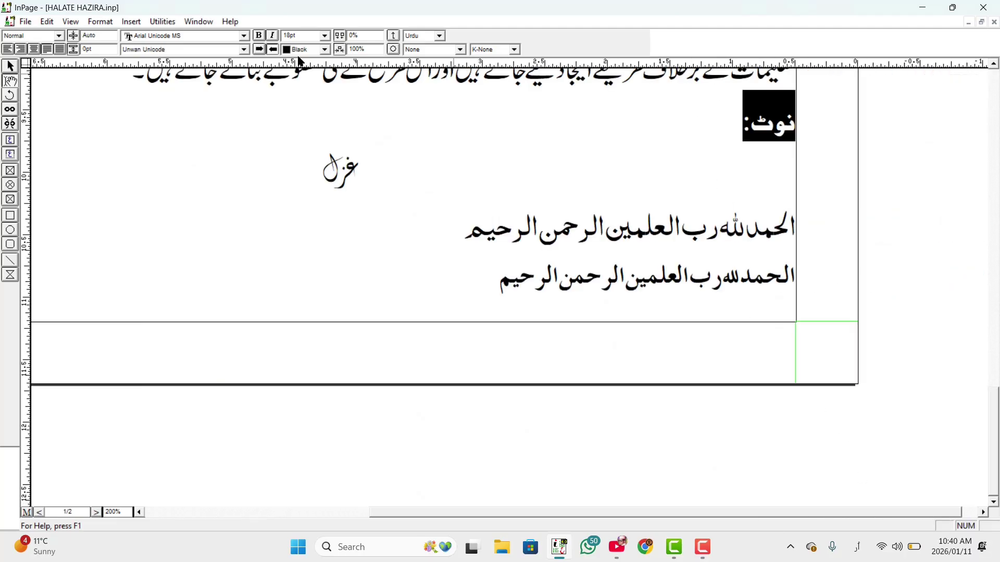
click(458, 50)
click(446, 69)
click(693, 136)
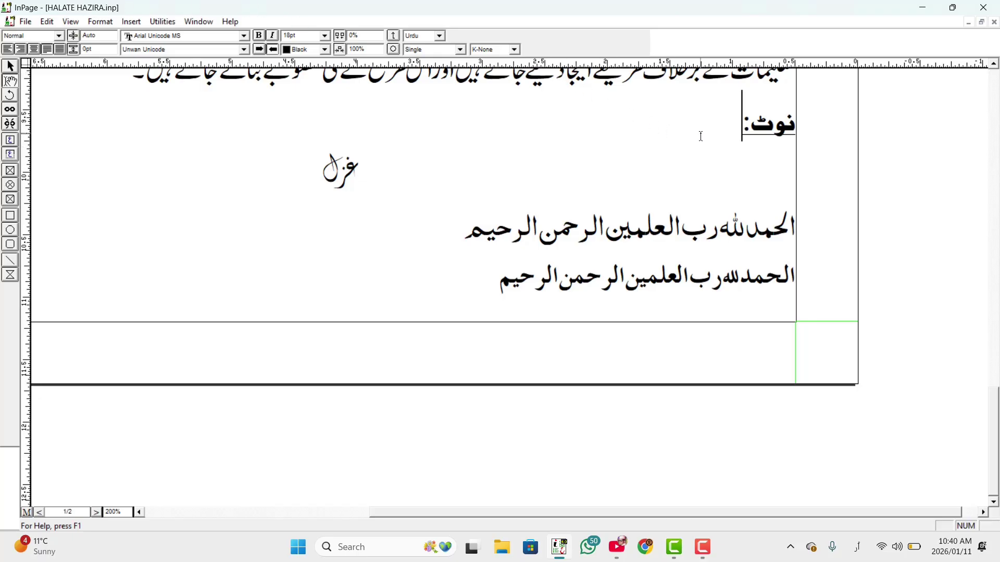
Step: Try the Double underline on the "نوٹ:" heading, followed by the Overline style
drag(760, 128, 821, 129)
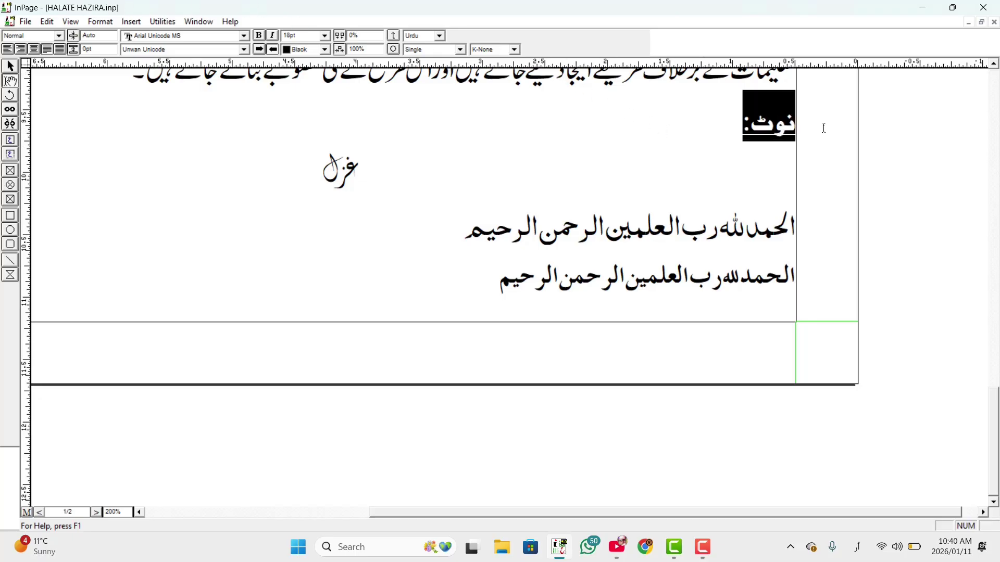
click(459, 49)
click(432, 69)
click(454, 49)
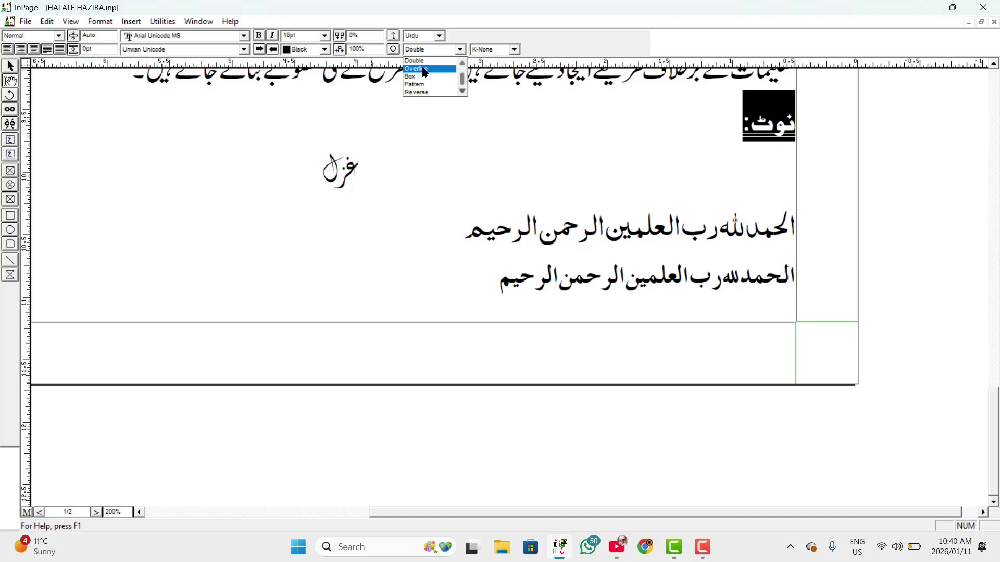
click(425, 70)
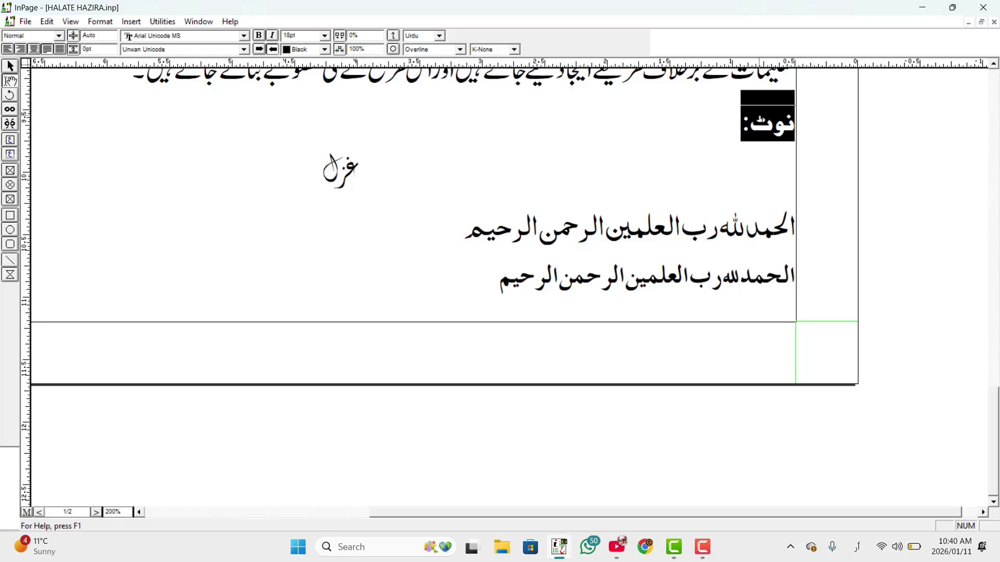
Step: Try the Box style on the "نوٹ:" heading, followed by the Pattern style, and deselect the heading
click(430, 51)
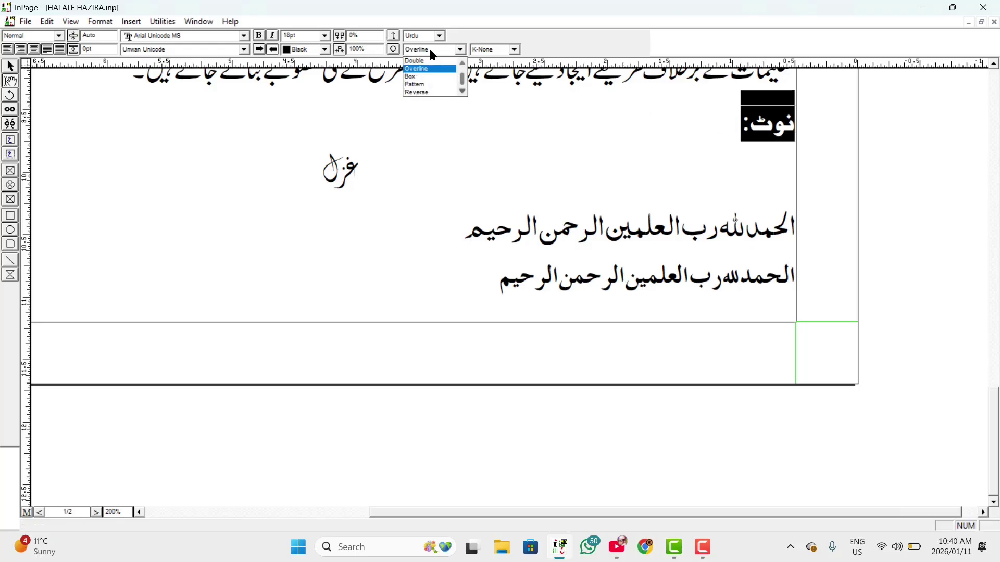
click(422, 77)
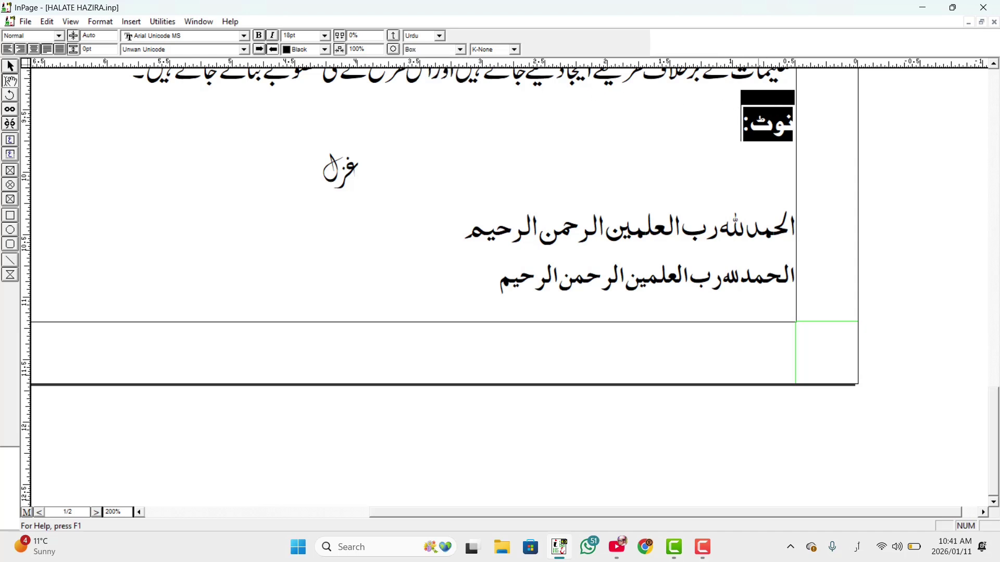
click(426, 47)
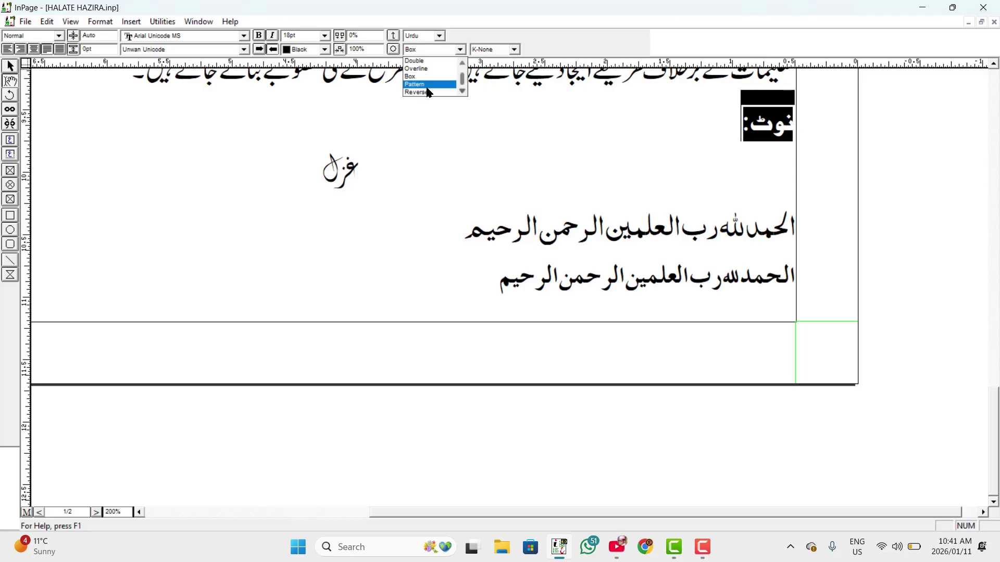
click(425, 85)
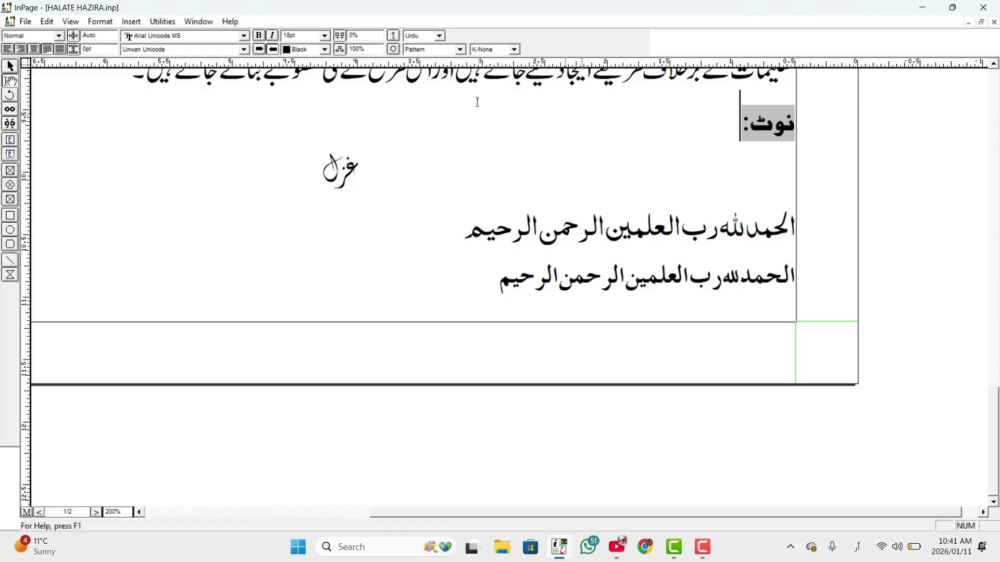
click(460, 50)
click(711, 111)
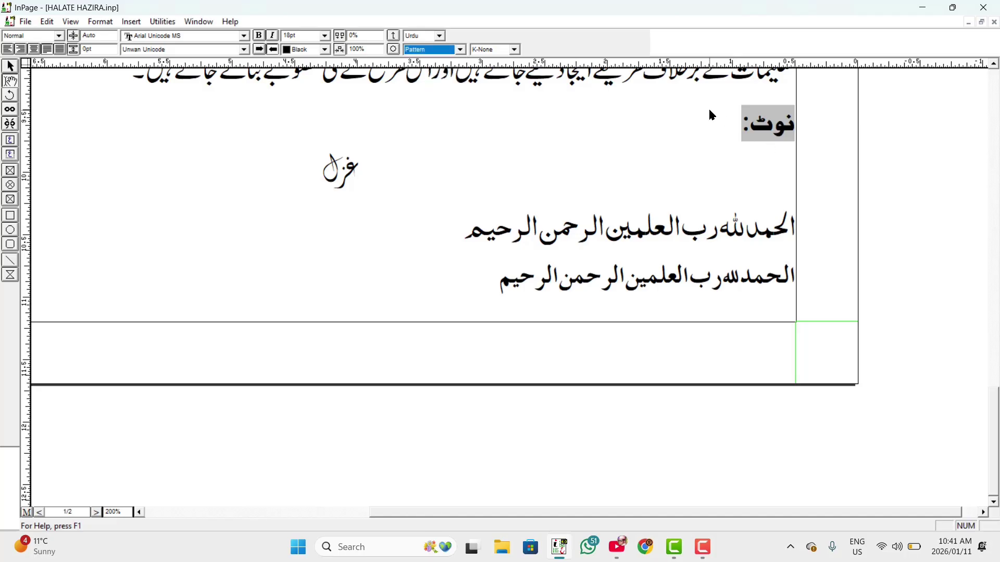
Step: Apply the Reverse style to the "نوٹ:" heading and deselect it
drag(741, 131, 815, 134)
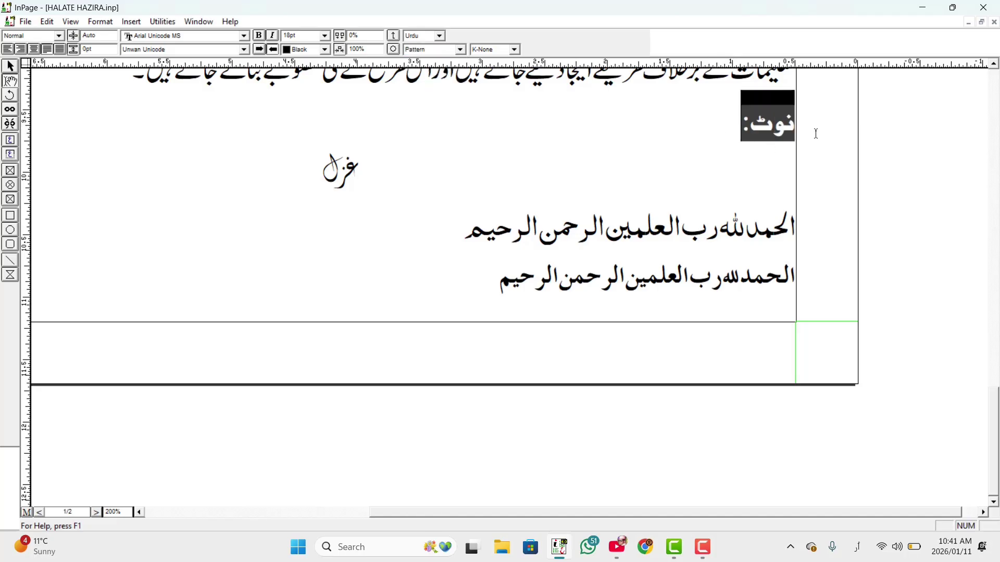
click(461, 50)
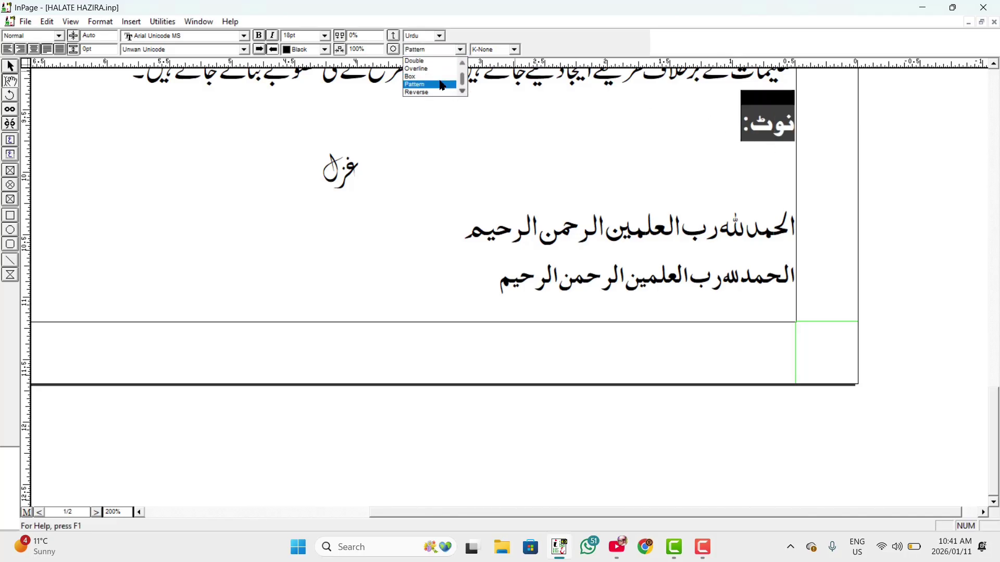
click(428, 93)
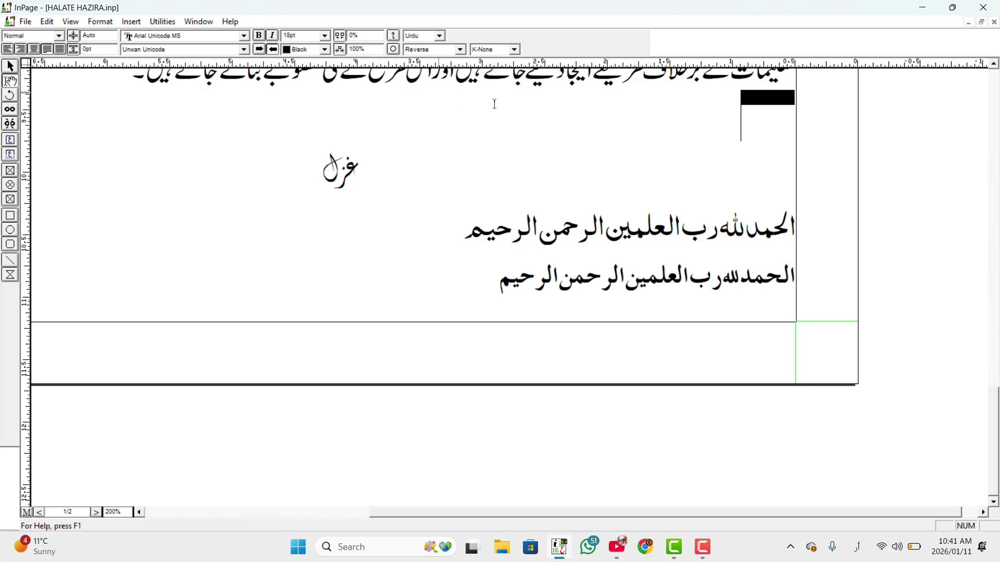
click(703, 128)
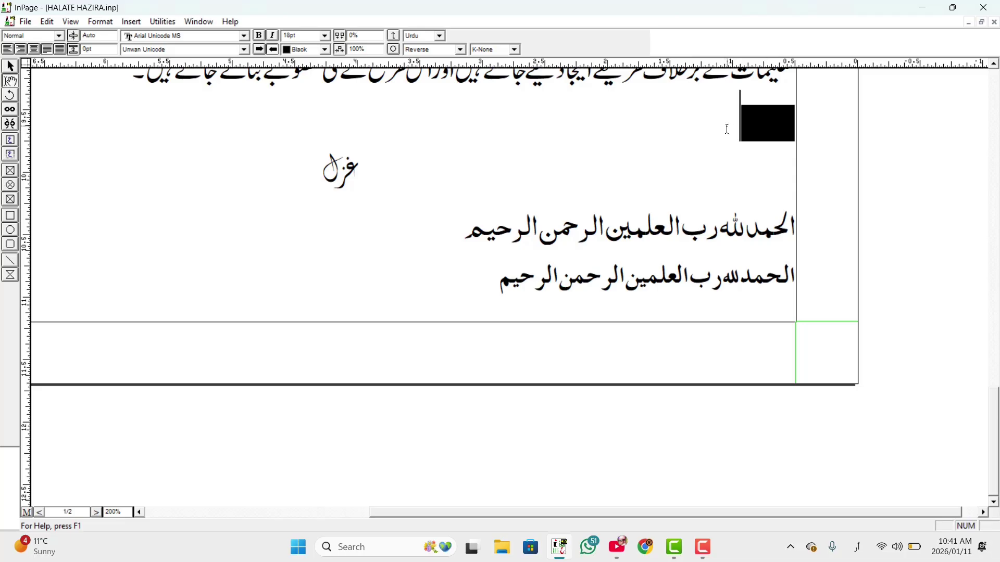
Step: Set the text colour of the reversed "نوٹ:" heading to White and deselect it
drag(740, 129, 803, 134)
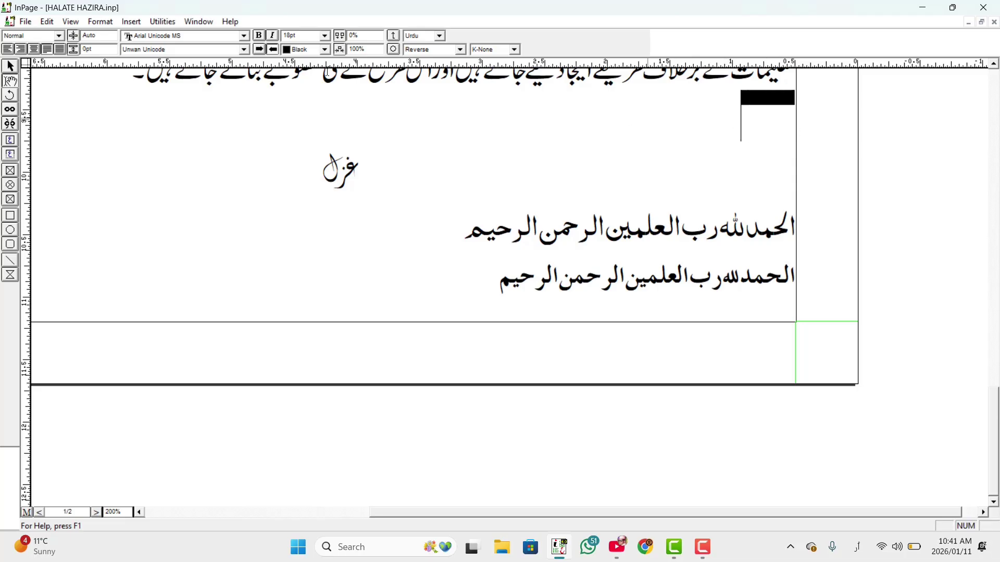
click(294, 50)
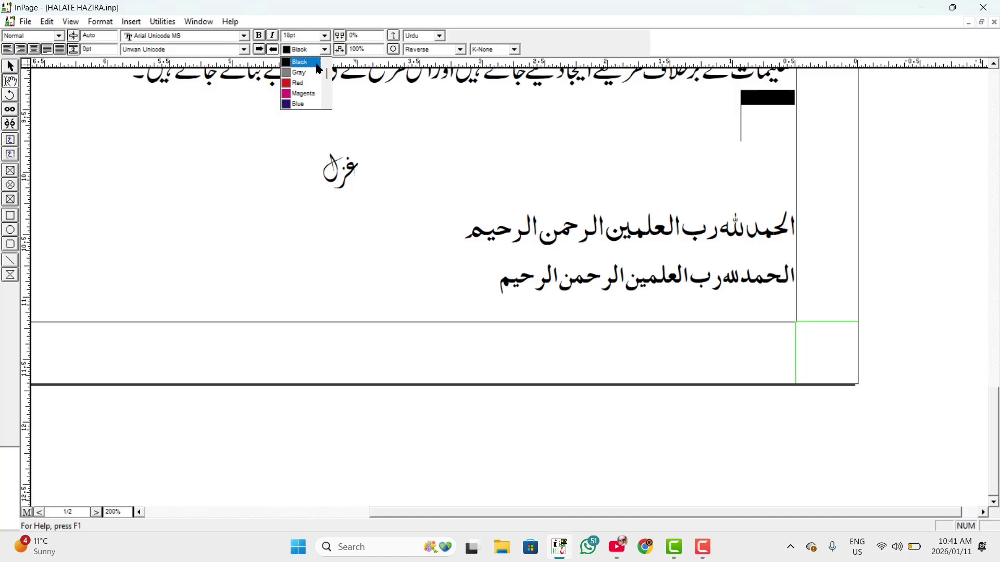
click(326, 63)
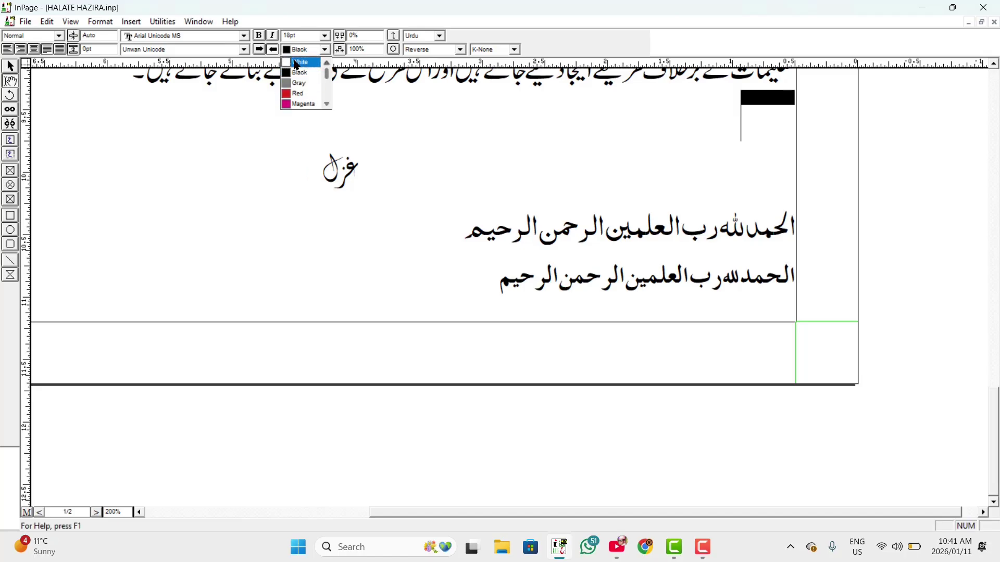
click(297, 62)
click(584, 127)
Step: Set the reversed "نوٹ:" heading's text colour back to Black and deselect it
drag(739, 121, 815, 136)
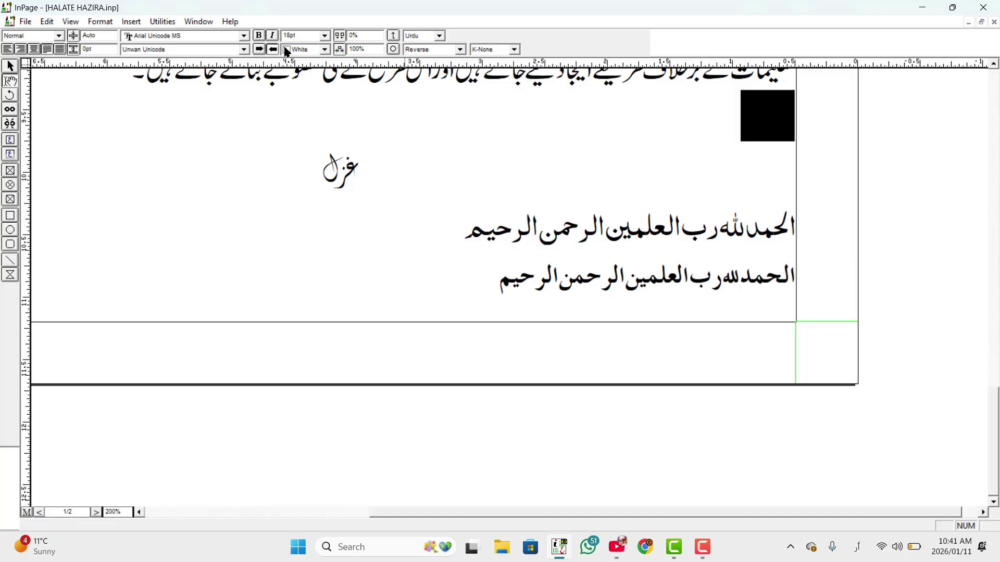
click(324, 50)
click(306, 73)
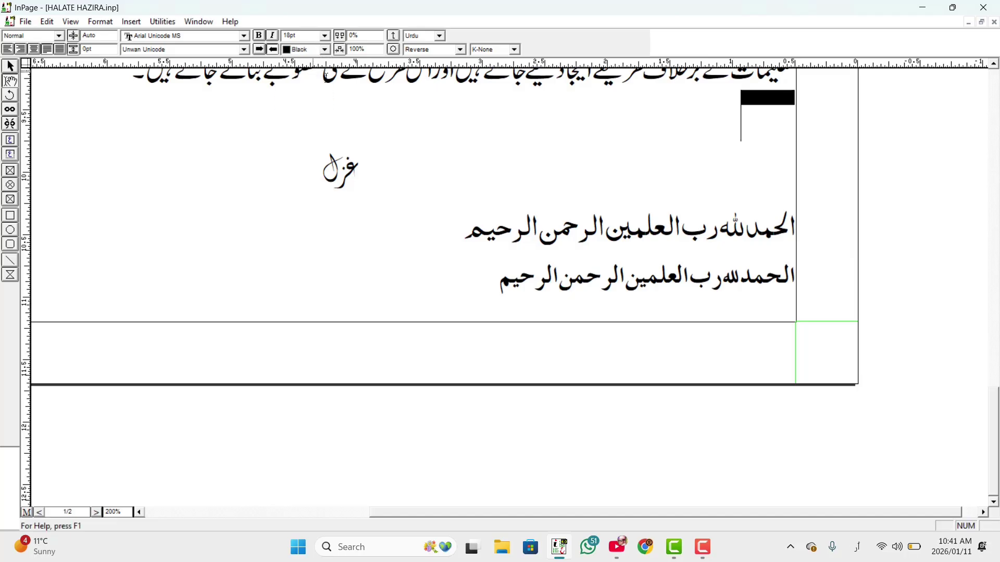
click(716, 135)
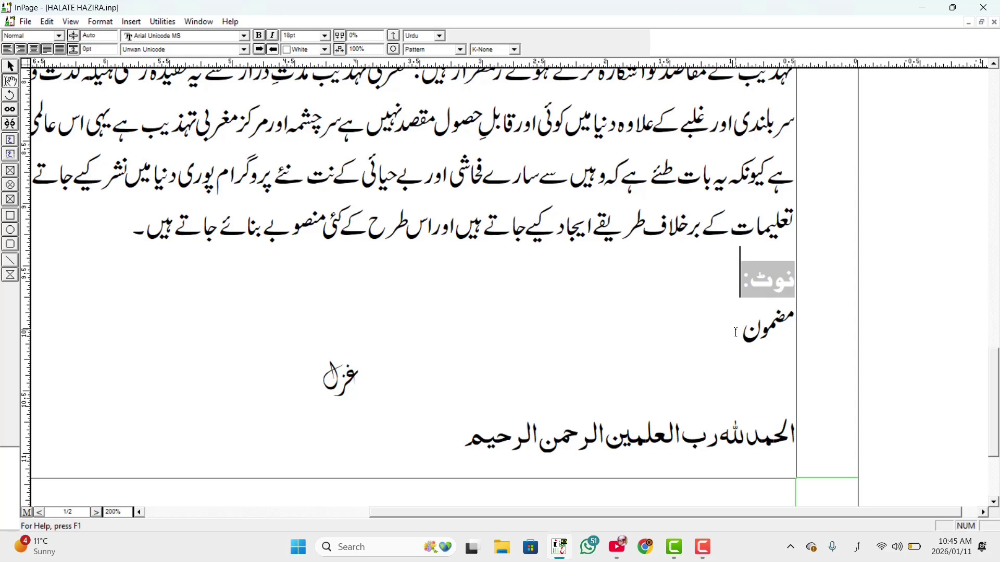
Step: Change the white "نوٹ:" heading above "مضمون" from the Pattern style to Reverse
drag(736, 334, 835, 338)
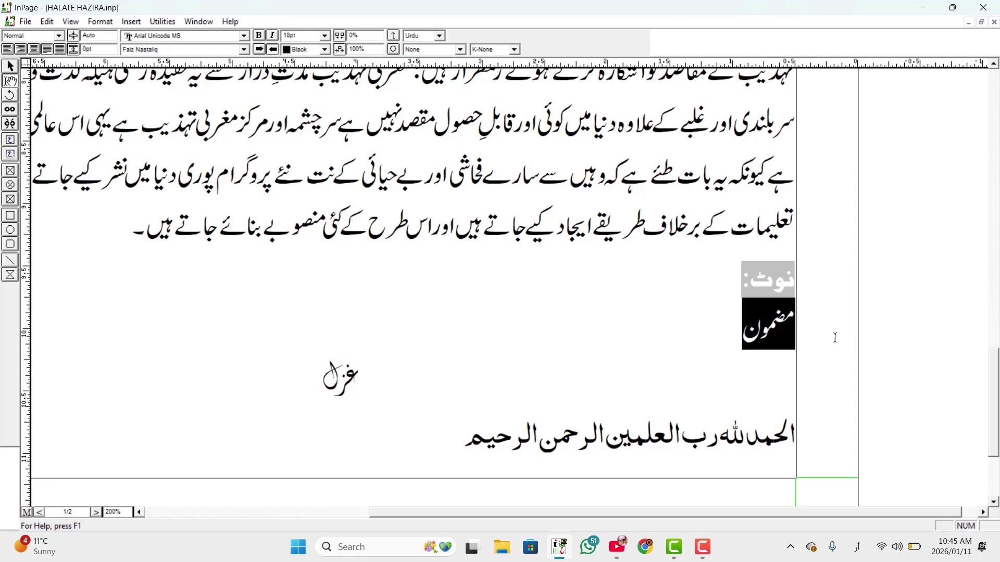
click(729, 286)
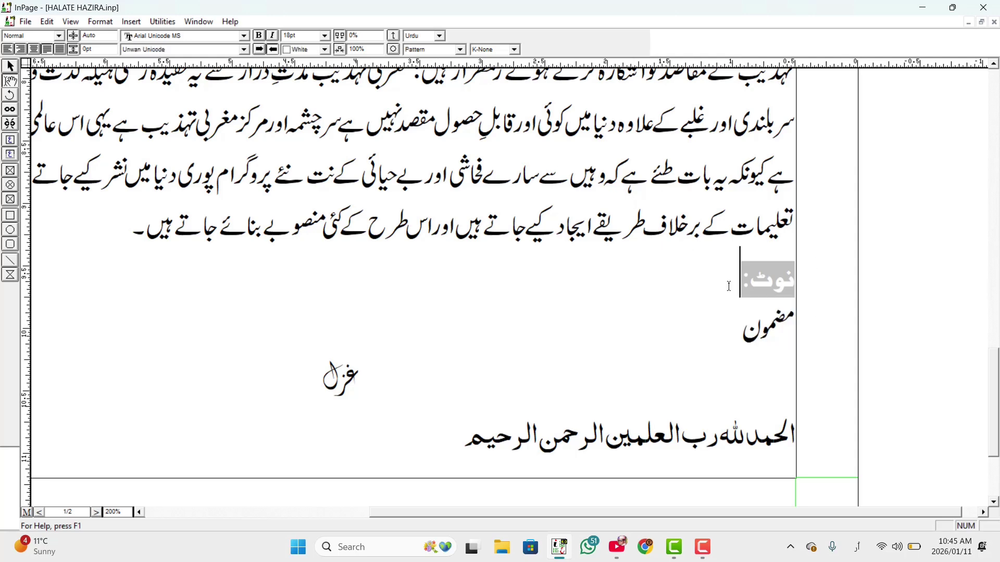
key(shift+Home)
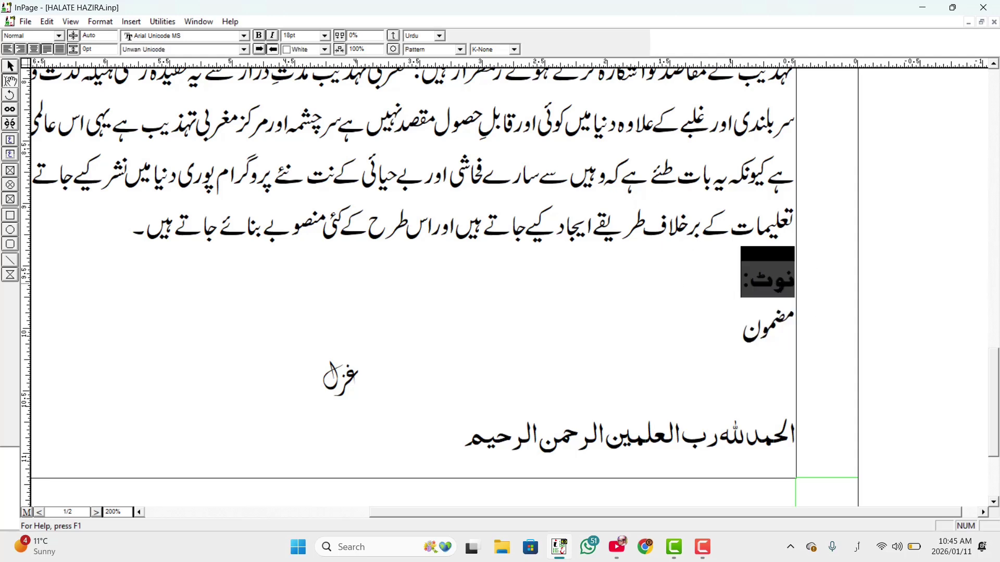
click(460, 50)
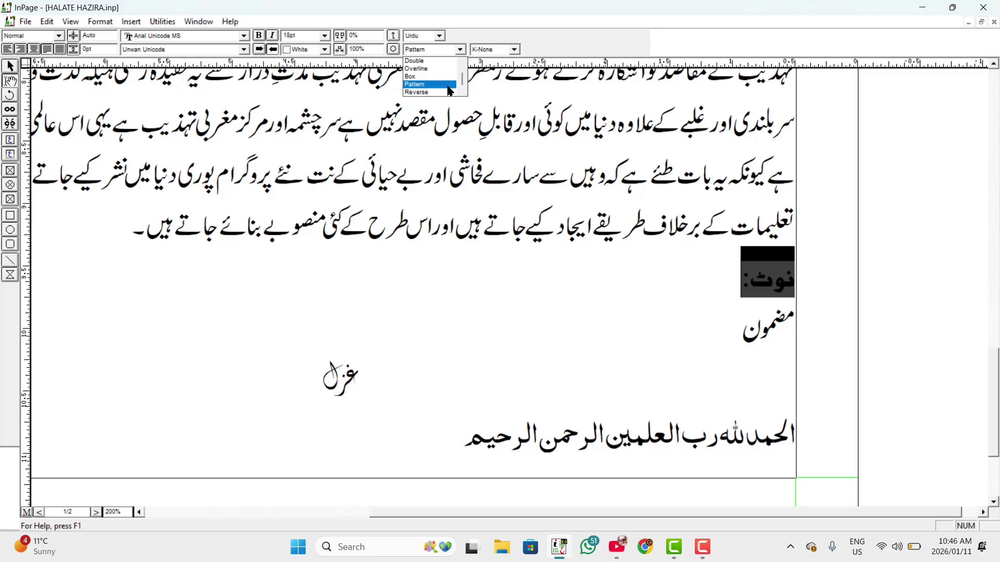
click(448, 92)
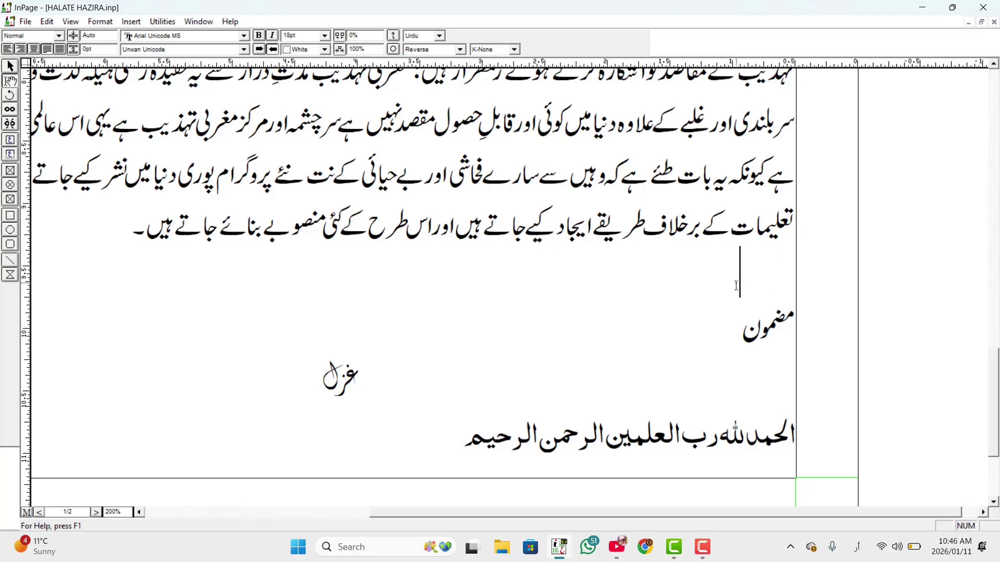
Step: Restore the Pattern style on the white "نوٹ:" heading and deselect it
drag(735, 284, 799, 290)
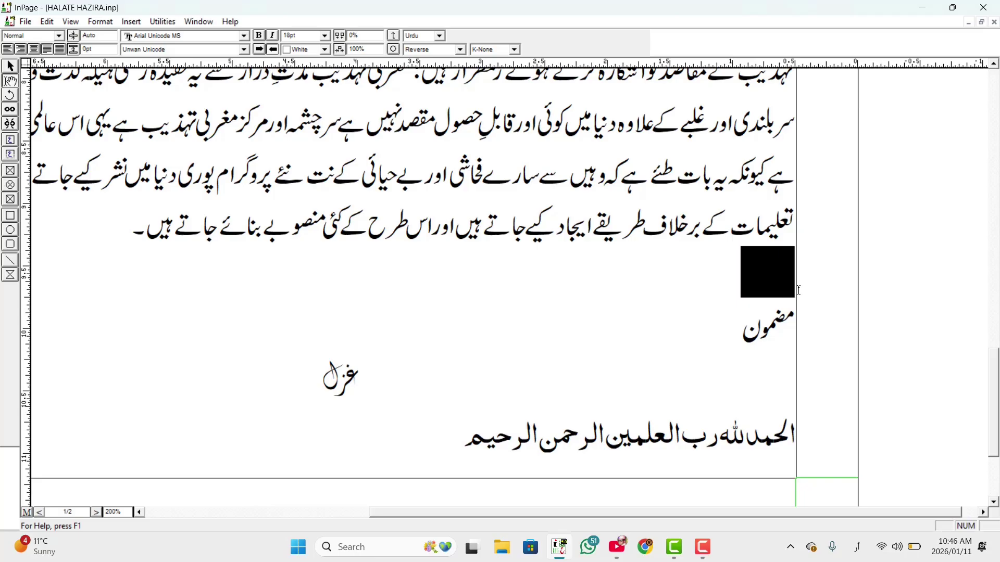
click(444, 50)
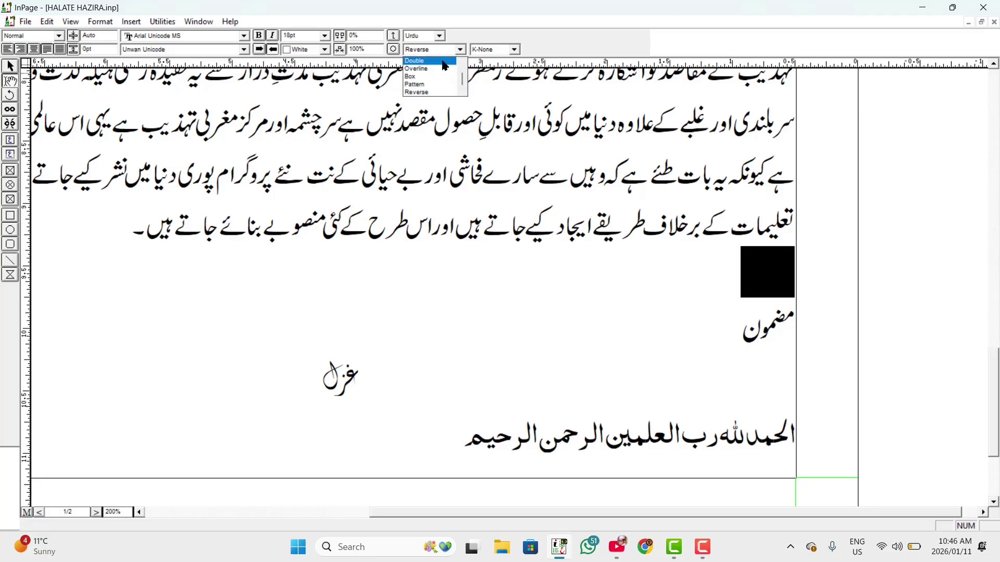
click(440, 85)
click(752, 285)
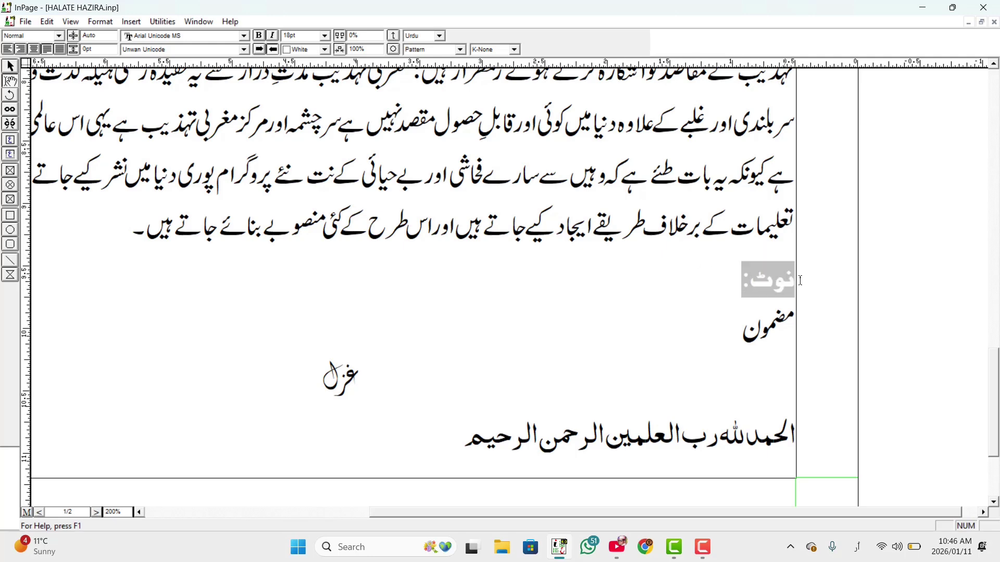
Step: Apply the Reverse style to the word "مضمون" below the "نوٹ:" heading and deselect it
key(Down)
double_click(765, 327)
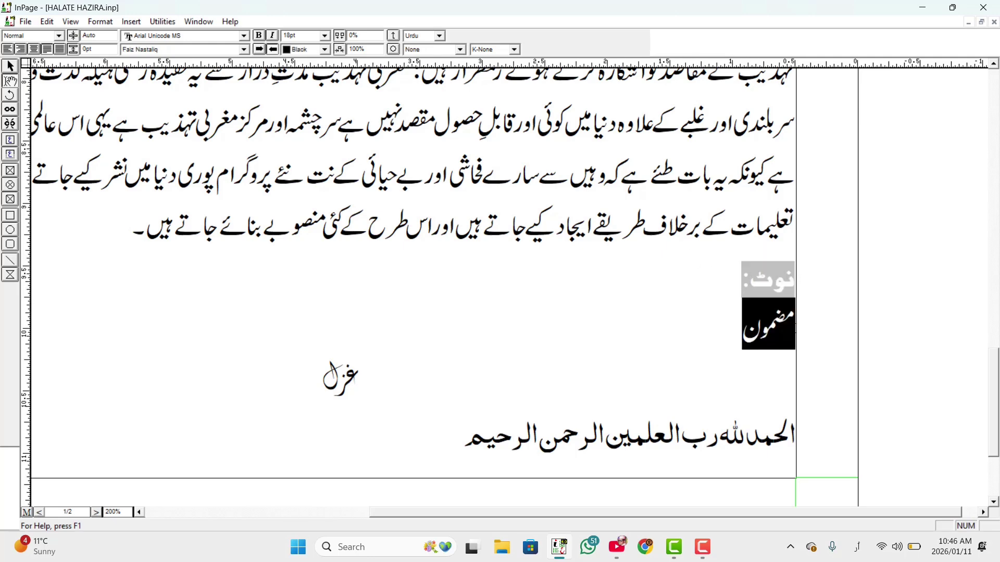
click(461, 49)
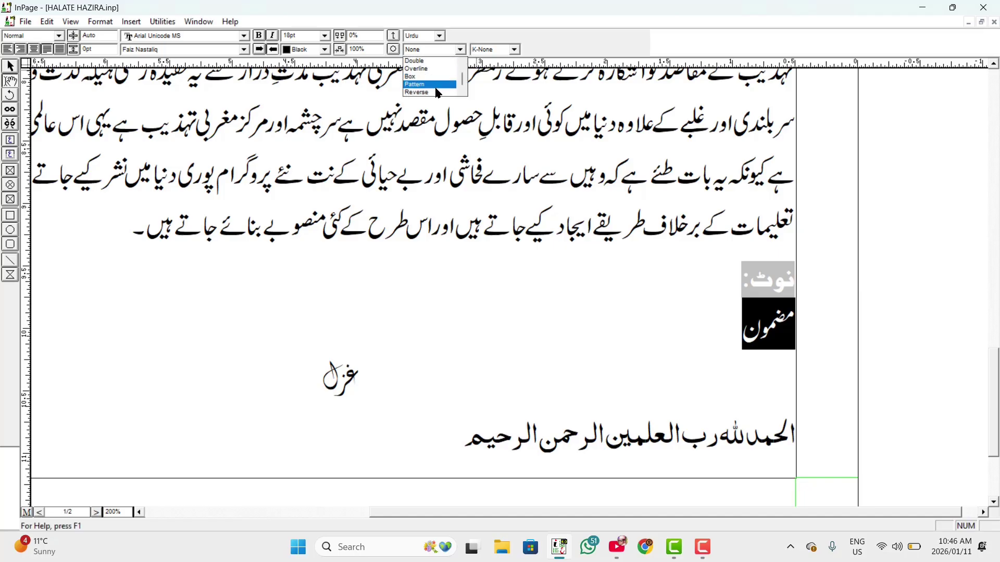
click(428, 93)
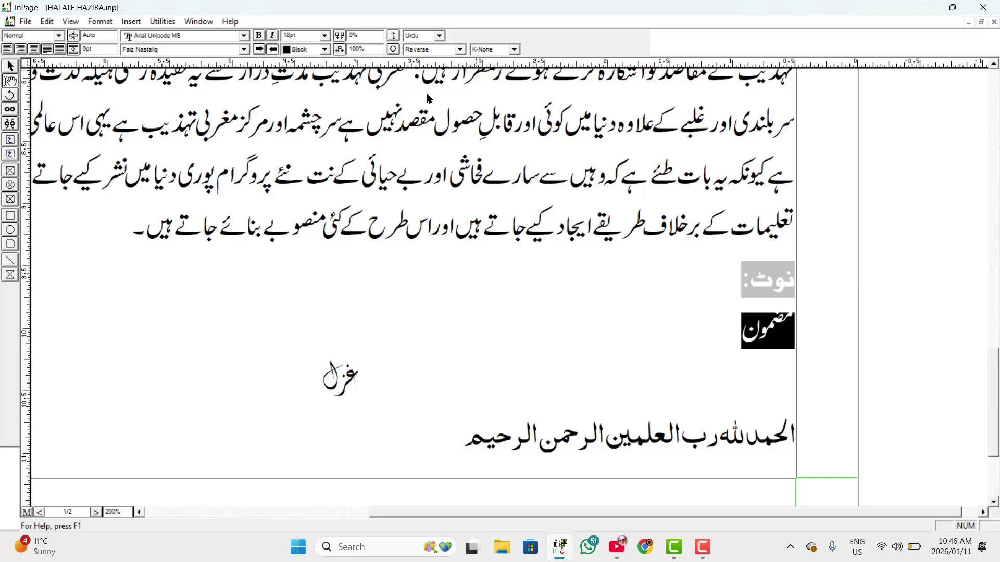
click(734, 345)
Step: Set the kashida option of the reversed word "مضمون" to K-Always
click(514, 50)
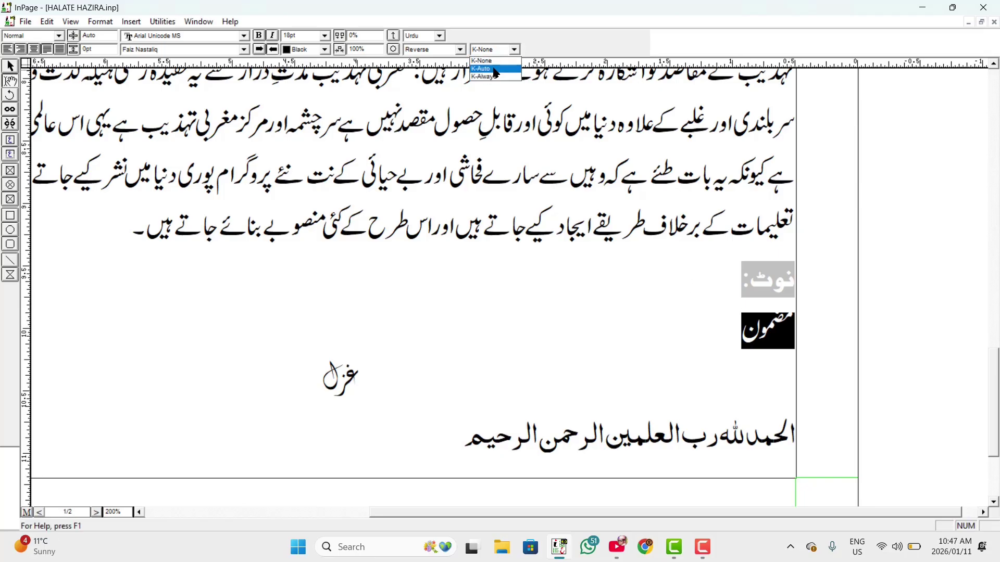
click(634, 338)
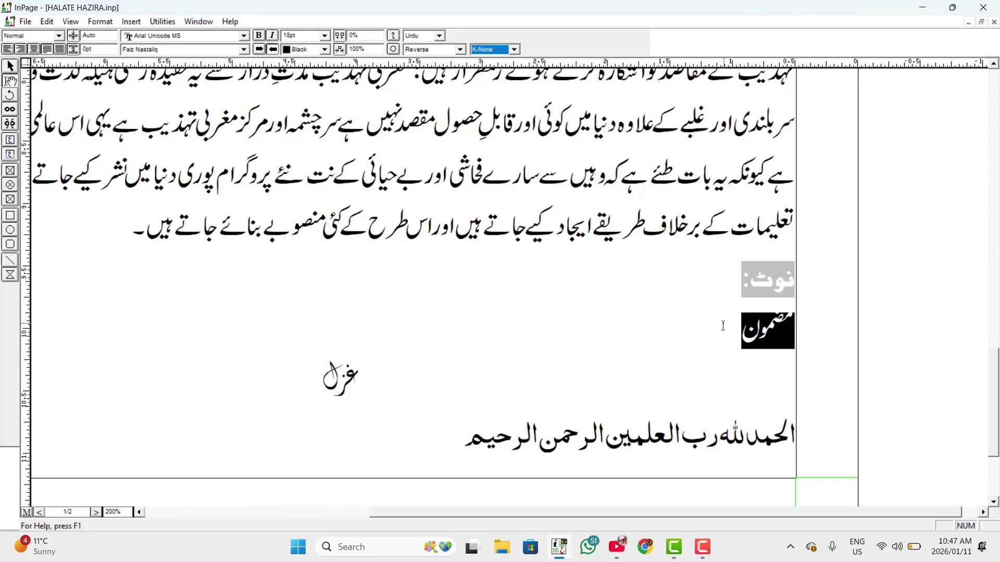
drag(725, 324, 805, 326)
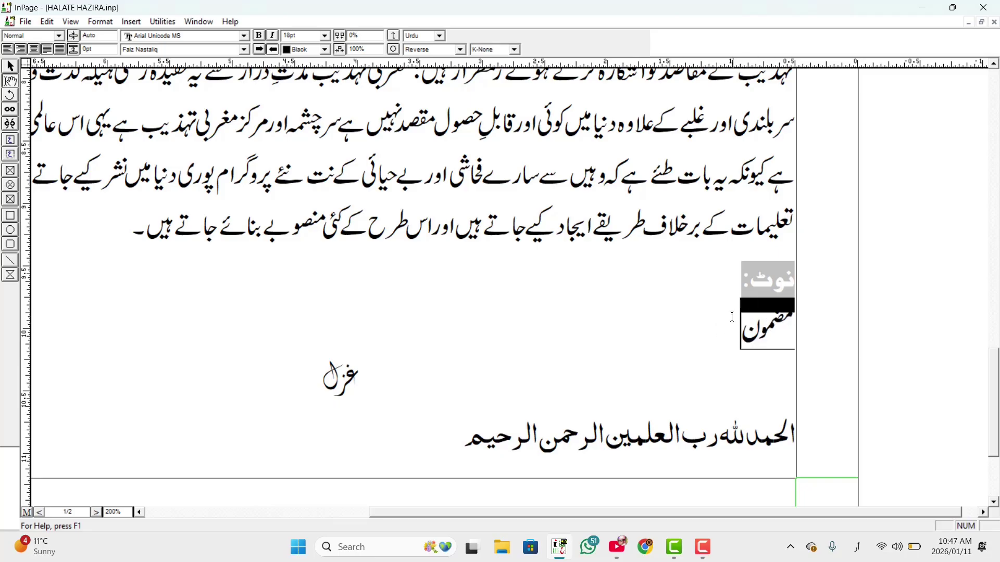
click(514, 48)
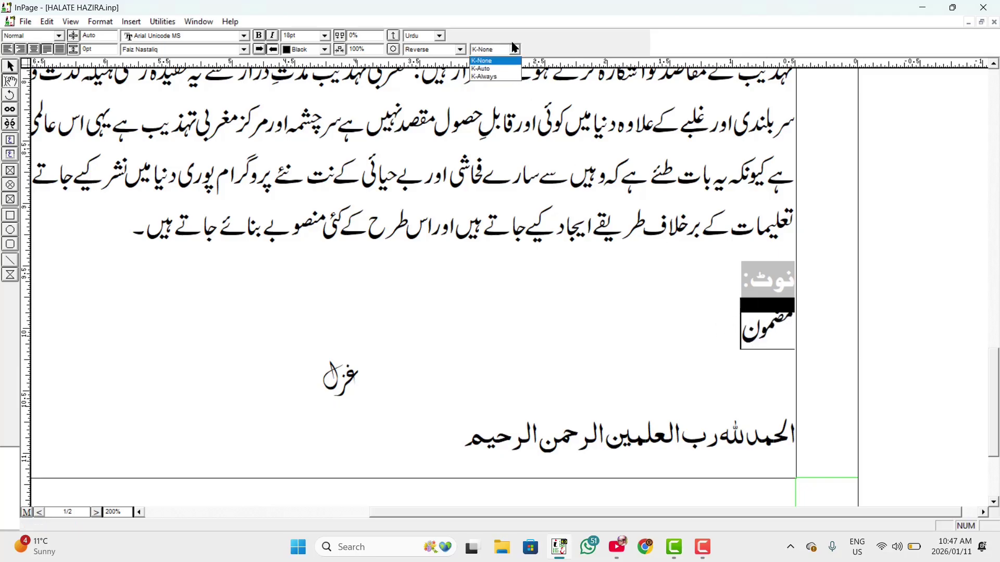
click(490, 78)
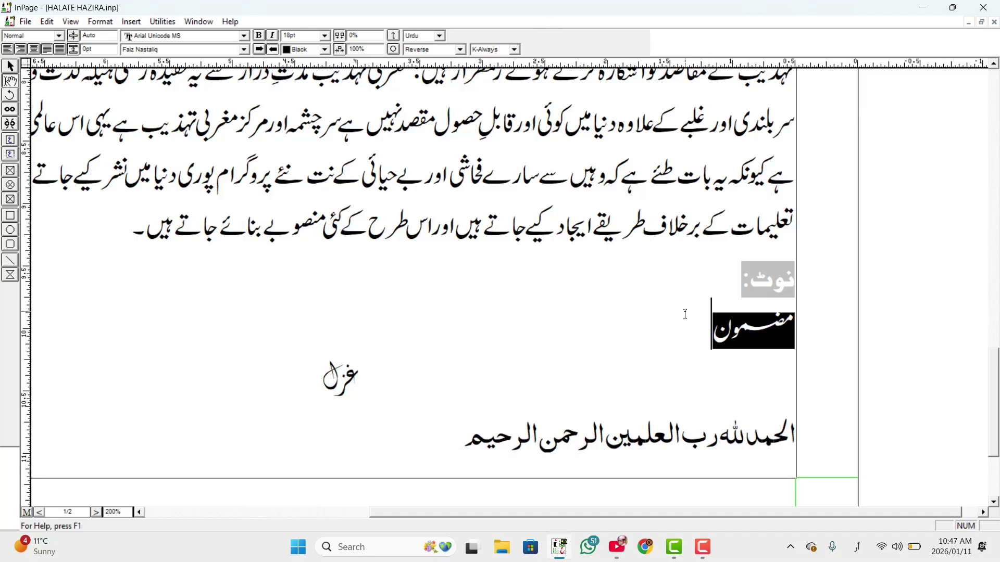
Step: Set the kashida option to K-Always for the first two words, "مغربی تهذیب", of the Urdu title on page 1
scroll(693, 313, up, 15)
scroll(684, 292, up, 3)
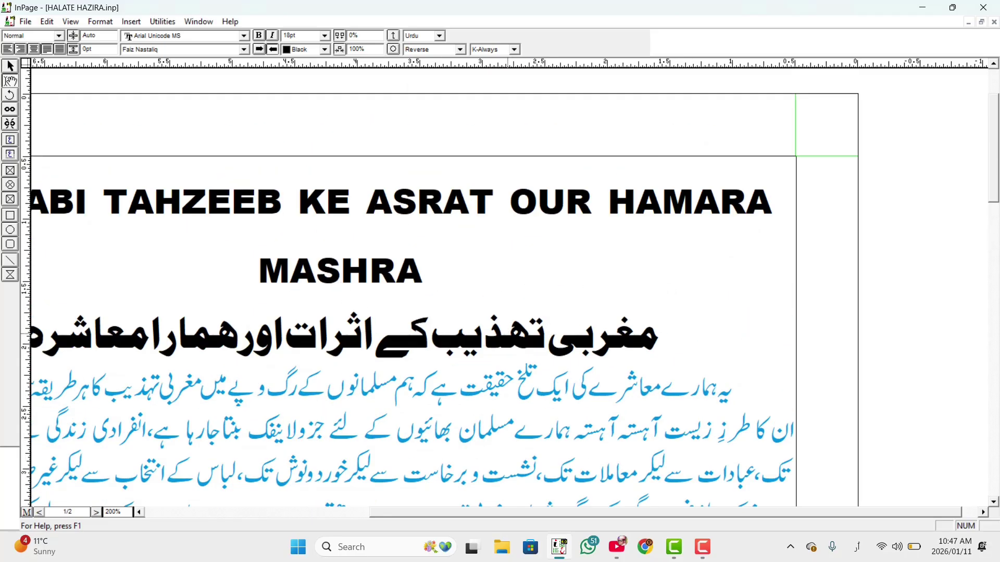
drag(656, 333, 431, 333)
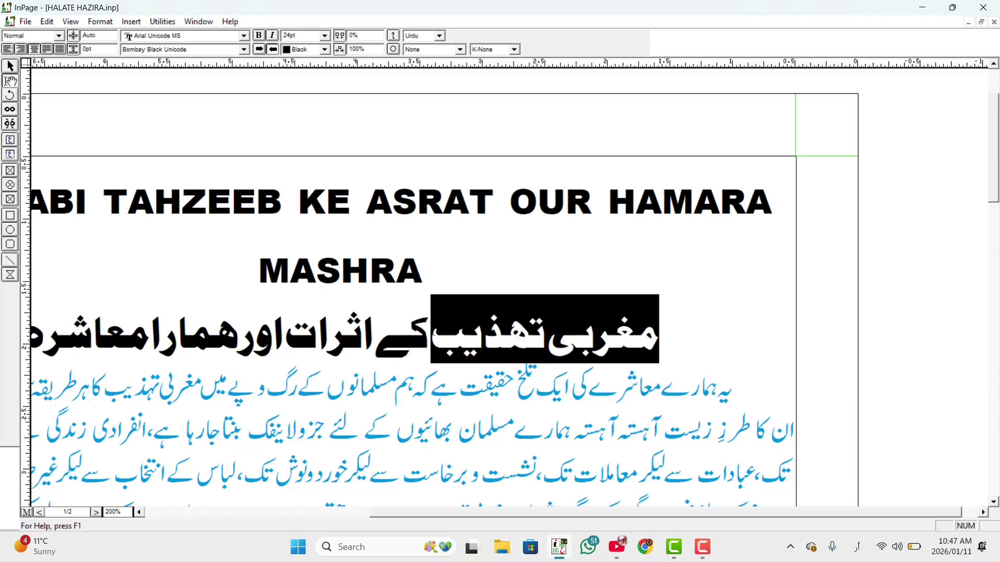
click(514, 49)
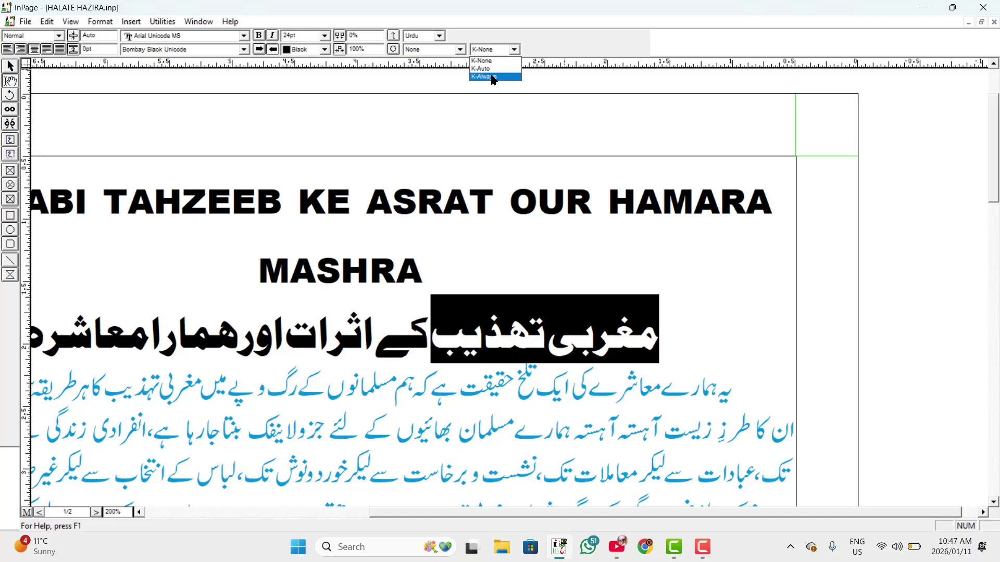
click(493, 77)
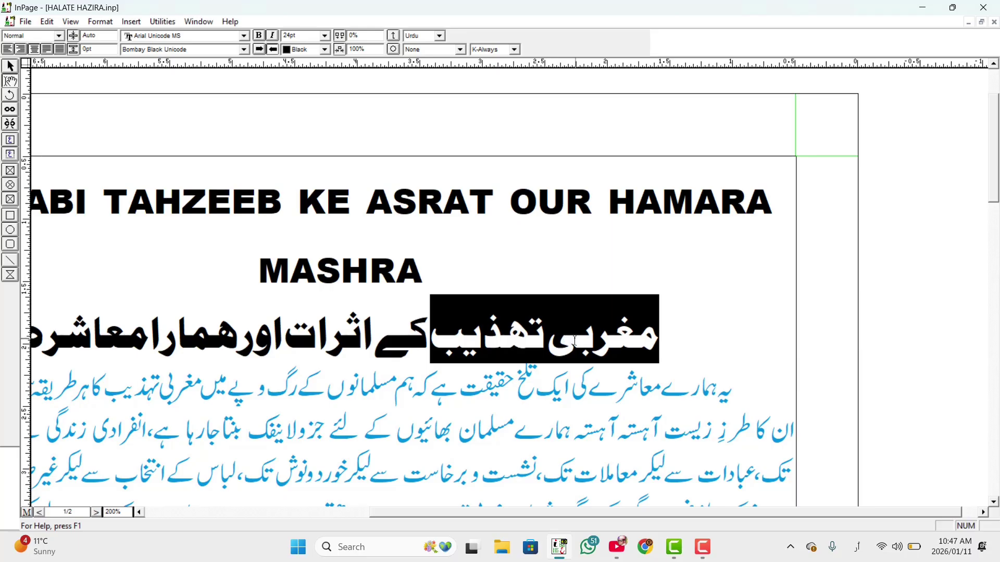
Step: Stretch the word "مغربی" in the Urdu title with a single kashida "ـ" between "غ" and "ر"
click(613, 340)
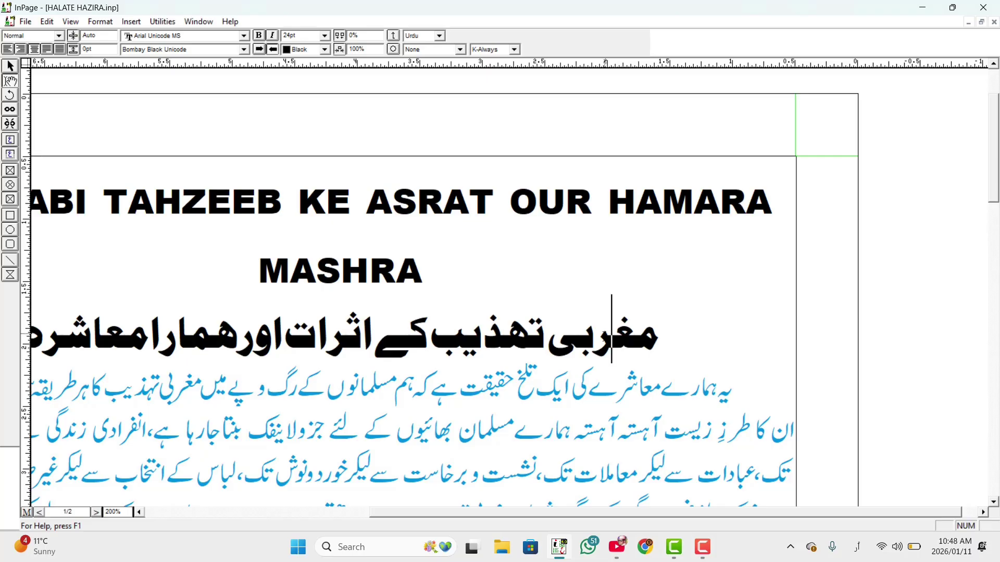
text(ـ)
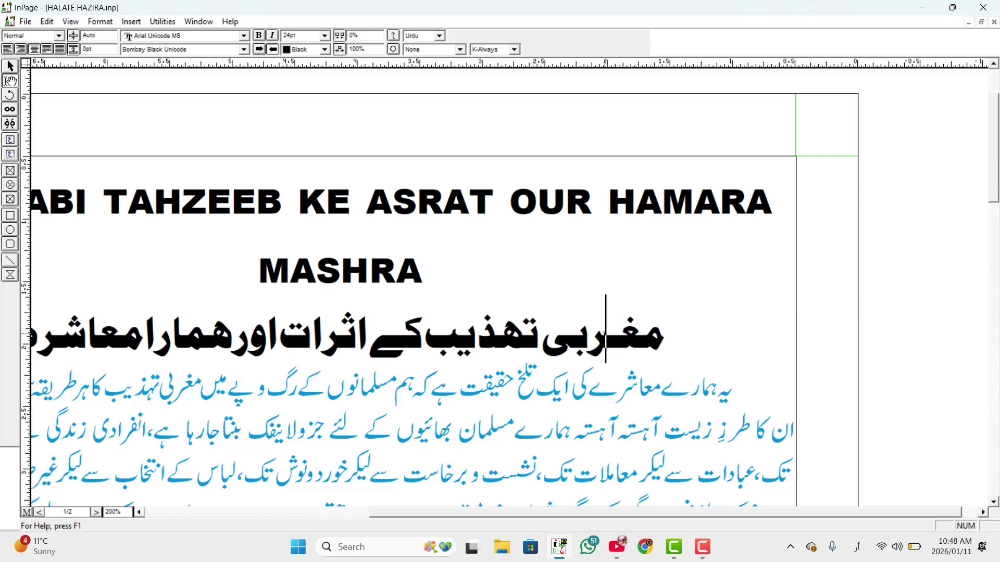
text(ــ)
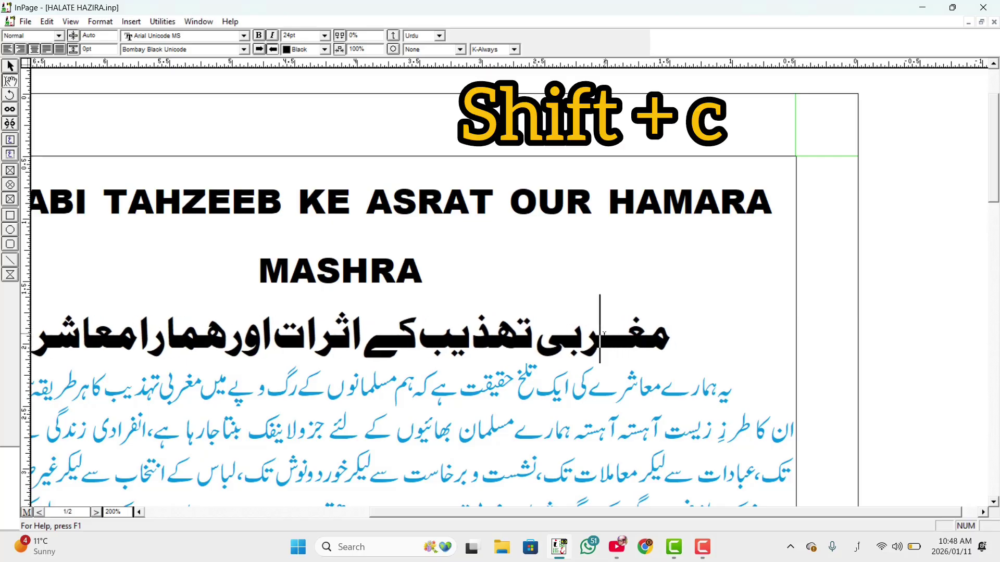
key(BackSpace)
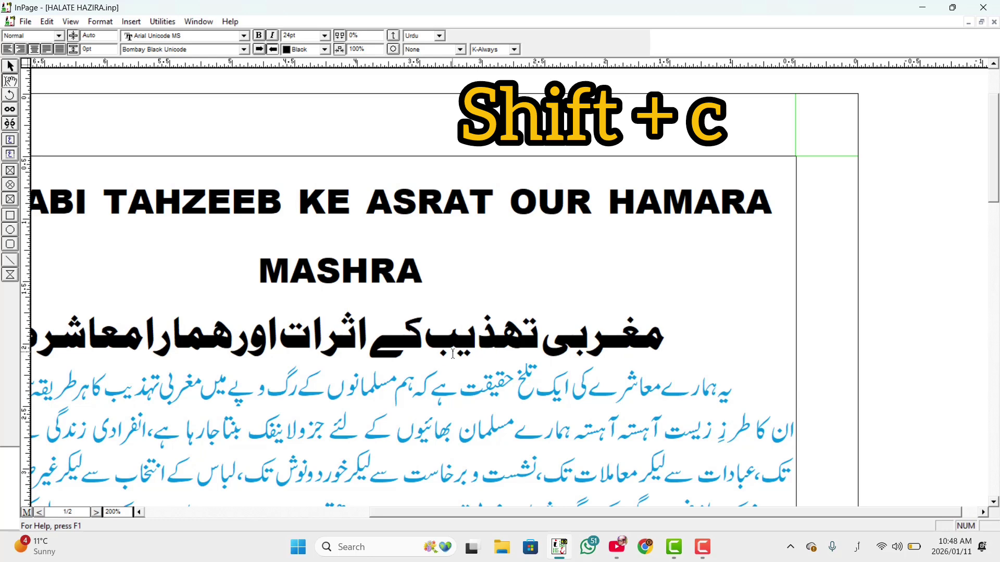
Step: Stretch the word "تهذیب" in the Urdu title with a single kashida "ـ" before its final "ب"
click(459, 354)
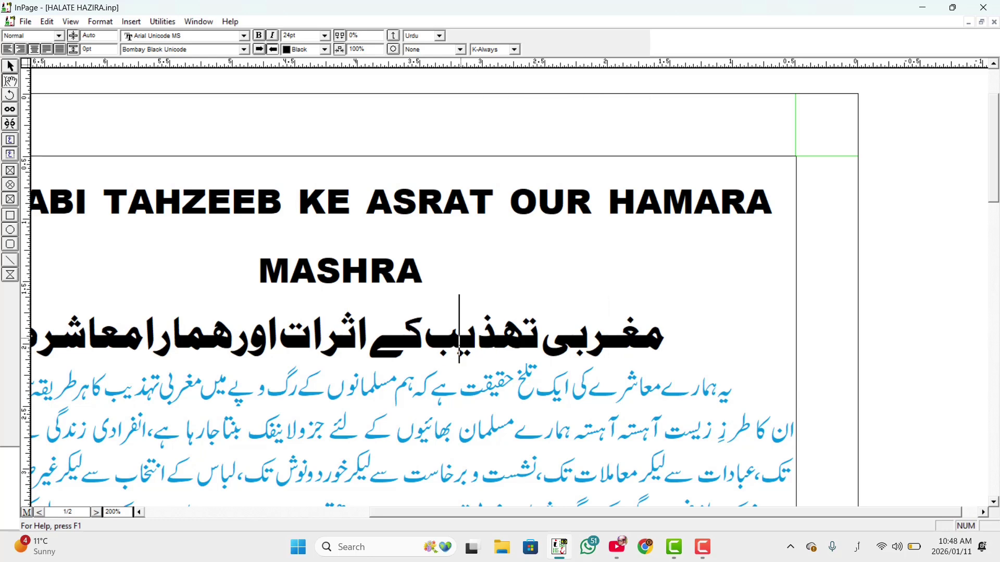
text(ــ)
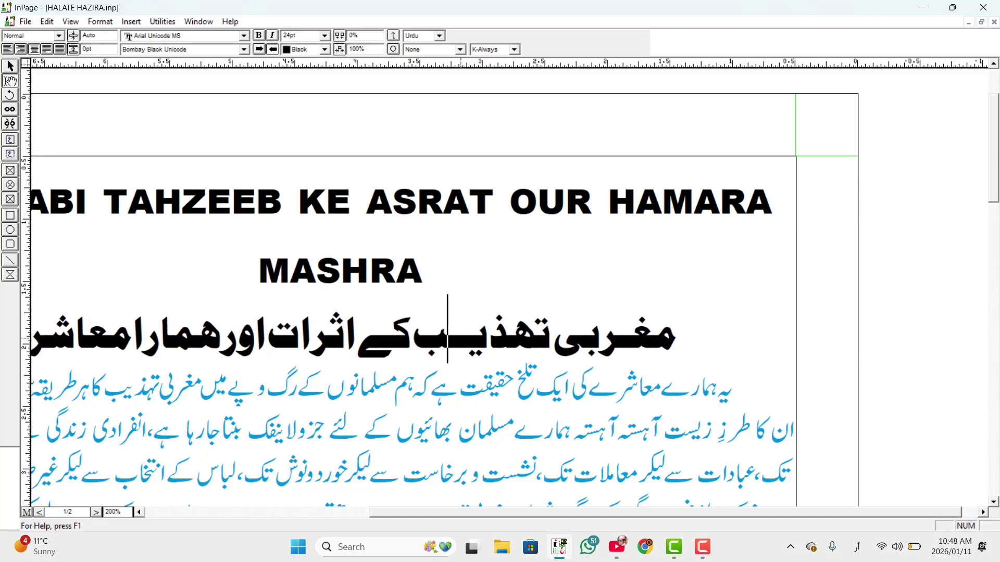
key(BackSpace)
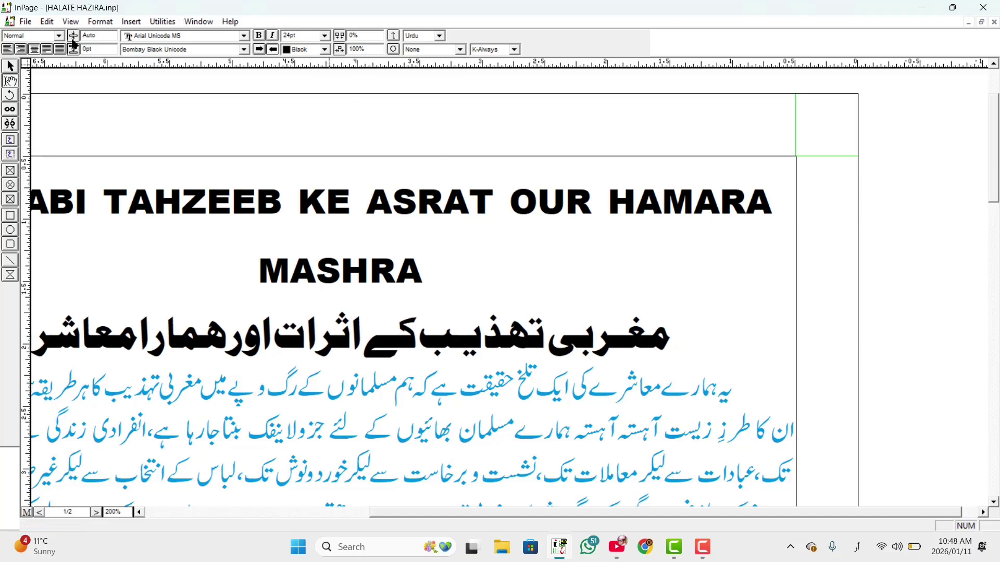